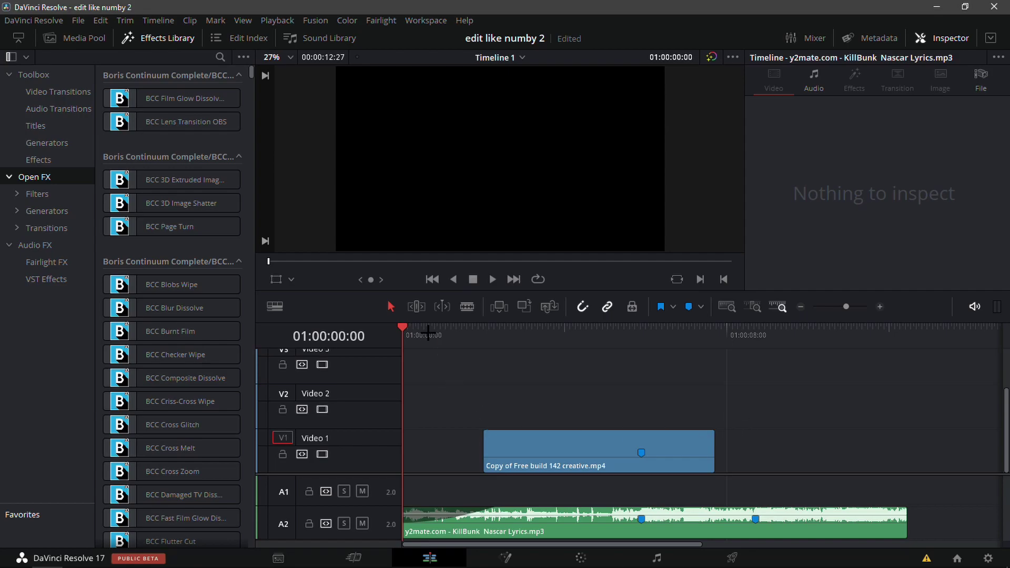
Scrub through the gameplay clip to its marker at 01:00:05:53 and select the clip on Video 1
{"action": "left_click_drag", "start_coordinate": [402, 329], "coordinate": [534, 452]}
{"action": "left_click", "coordinate": [534, 452]}
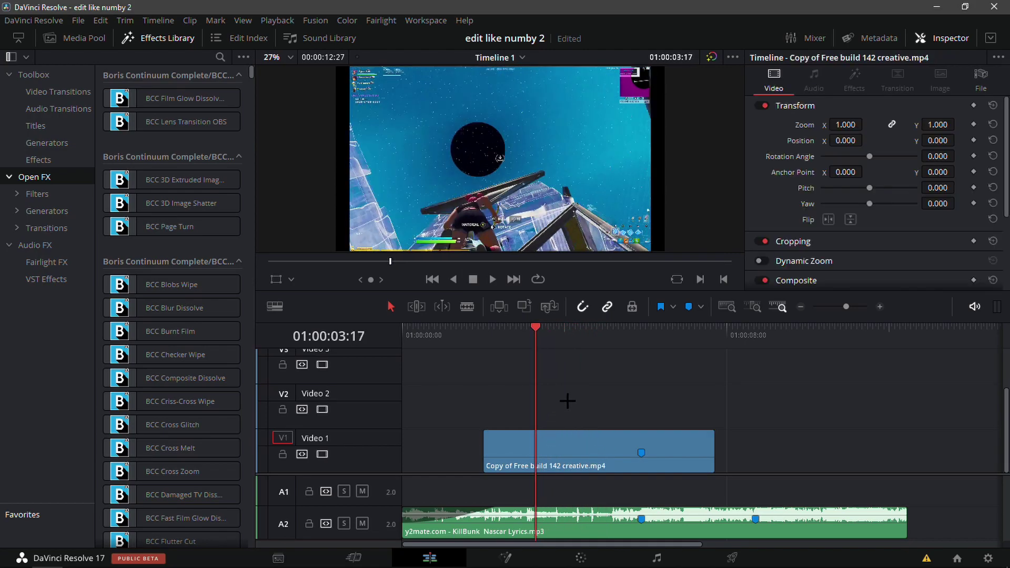
{"action": "mouse_move", "coordinate": [539, 360]}
{"action": "left_mouse_down"}
{"action": "mouse_move", "coordinate": [608, 363]}
{"action": "mouse_move", "coordinate": [550, 372]}
{"action": "mouse_move", "coordinate": [554, 417]}
{"action": "mouse_move", "coordinate": [460, 436]}
{"action": "mouse_move", "coordinate": [401, 463]}
{"action": "mouse_move", "coordinate": [472, 489]}
{"action": "mouse_move", "coordinate": [451, 491]}
{"action": "mouse_move", "coordinate": [672, 485]}
{"action": "mouse_move", "coordinate": [605, 492]}
{"action": "mouse_move", "coordinate": [639, 498]}
{"action": "left_mouse_up"}
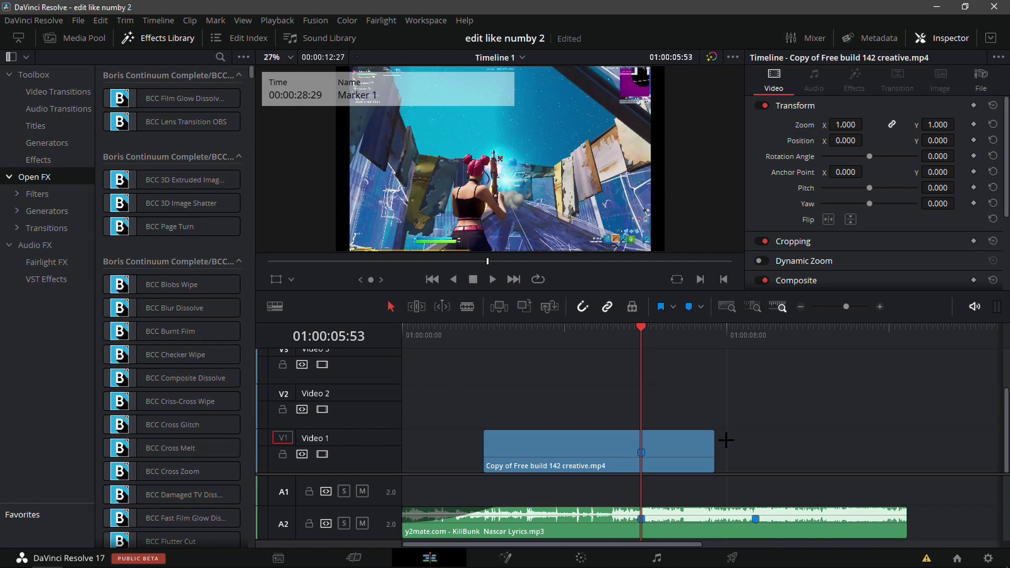
{"action": "left_click", "coordinate": [654, 456]}
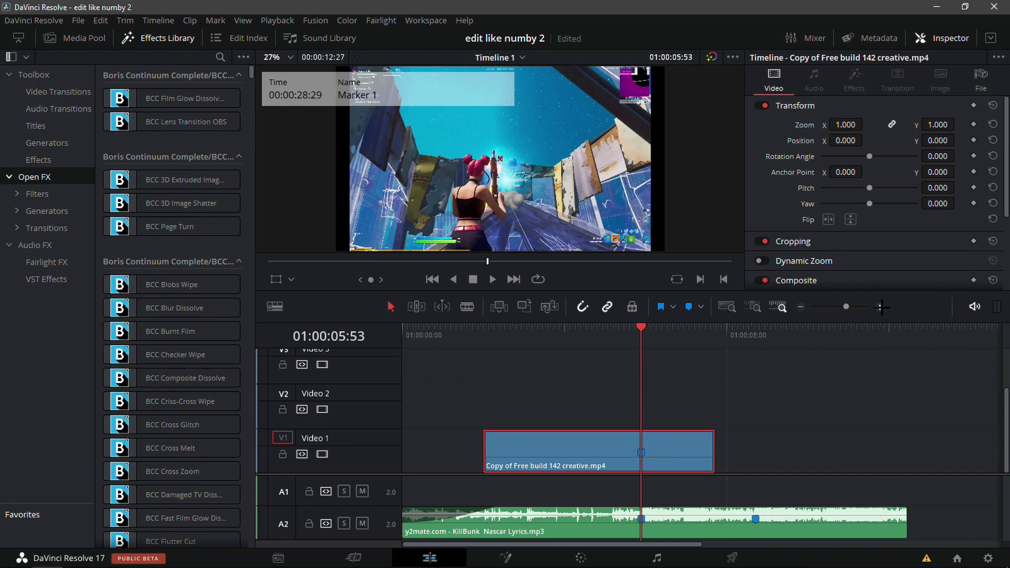
{"action": "left_click", "coordinate": [880, 306]}
{"action": "left_click", "coordinate": [845, 306]}
{"action": "left_click_drag", "start_coordinate": [846, 306], "coordinate": [850, 305]}
Set the Timeline Proxy Mode to Quarter Resolution
{"action": "left_click", "coordinate": [277, 20]}
{"action": "mouse_move", "coordinate": [322, 62]}
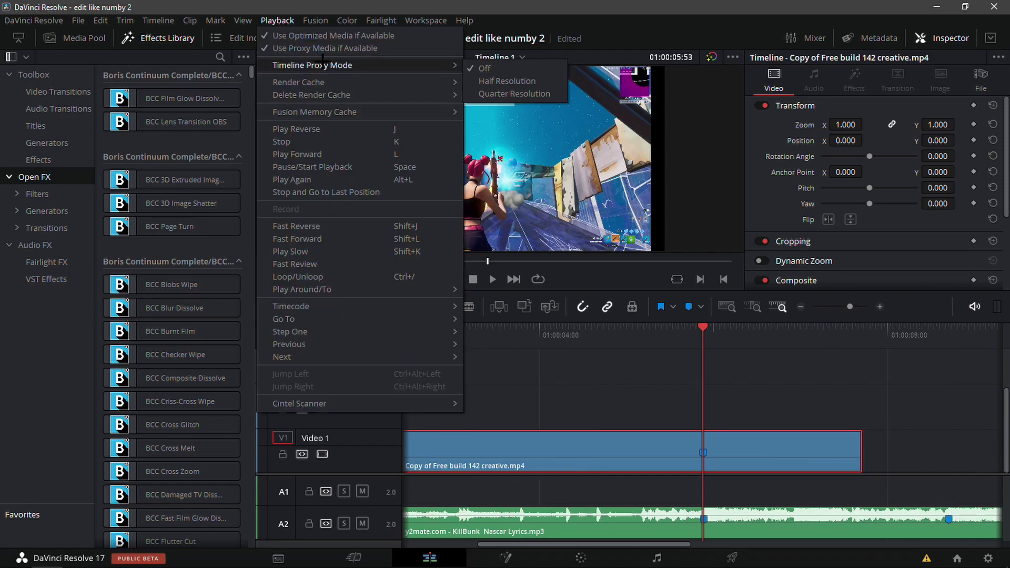
{"action": "left_click", "coordinate": [505, 94]}
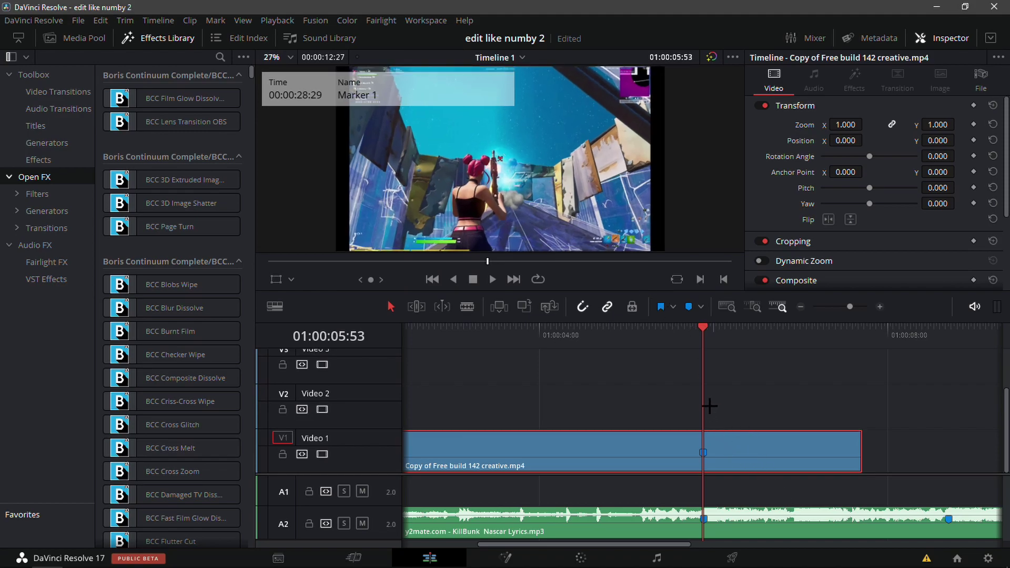
Find the gunshot frame just before the marker and split the gameplay clip there, at 01:00:05:50
{"action": "mouse_move", "coordinate": [703, 340]}
{"action": "left_mouse_down"}
{"action": "mouse_move", "coordinate": [665, 346]}
{"action": "mouse_move", "coordinate": [702, 348]}
{"action": "mouse_move", "coordinate": [689, 351]}
{"action": "left_mouse_up"}
{"action": "key", "text": "Right"}
{"action": "key", "text": "Right"}
{"action": "key", "text": "Right"}
{"action": "key", "text": "Right"}
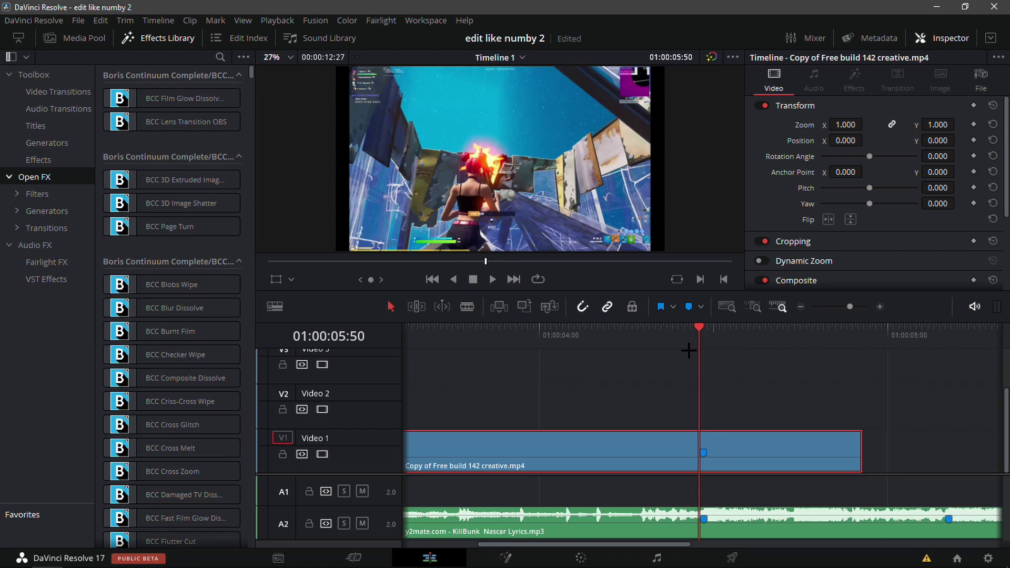
{"action": "scroll", "coordinate": [463, 158], "scroll_direction": "up", "scroll_amount": 4}
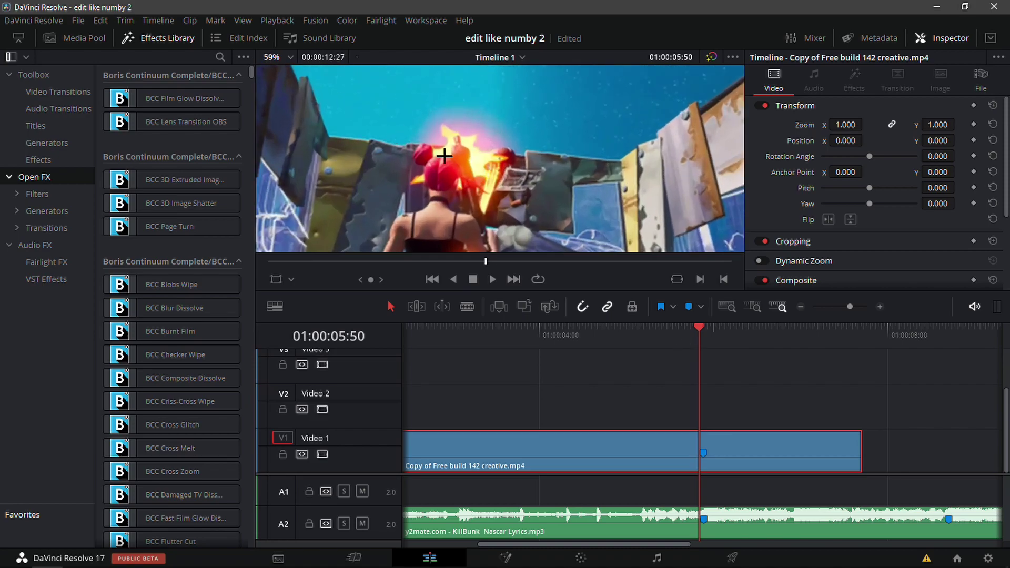
{"action": "key", "text": "Left"}
{"action": "key", "text": "Right"}
{"action": "key", "text": "ctrl+b"}
{"action": "left_click", "coordinate": [872, 306]}
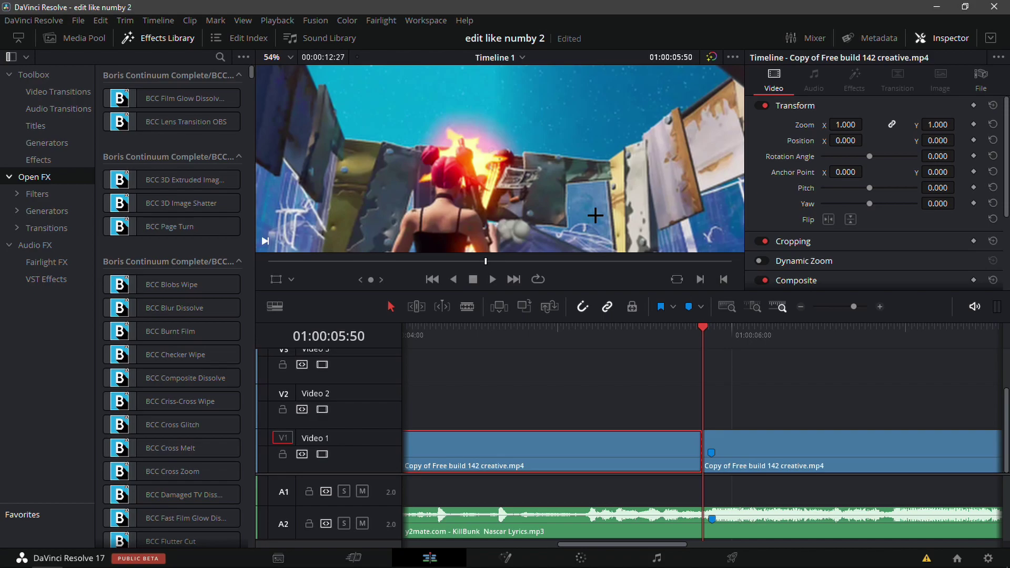
Split the gameplay clip again at 01:00:05:23 to isolate the short section leading up to the shot
{"action": "scroll", "coordinate": [593, 217], "scroll_direction": "down", "scroll_amount": 4}
{"action": "scroll", "coordinate": [593, 217], "scroll_direction": "up", "scroll_amount": 1}
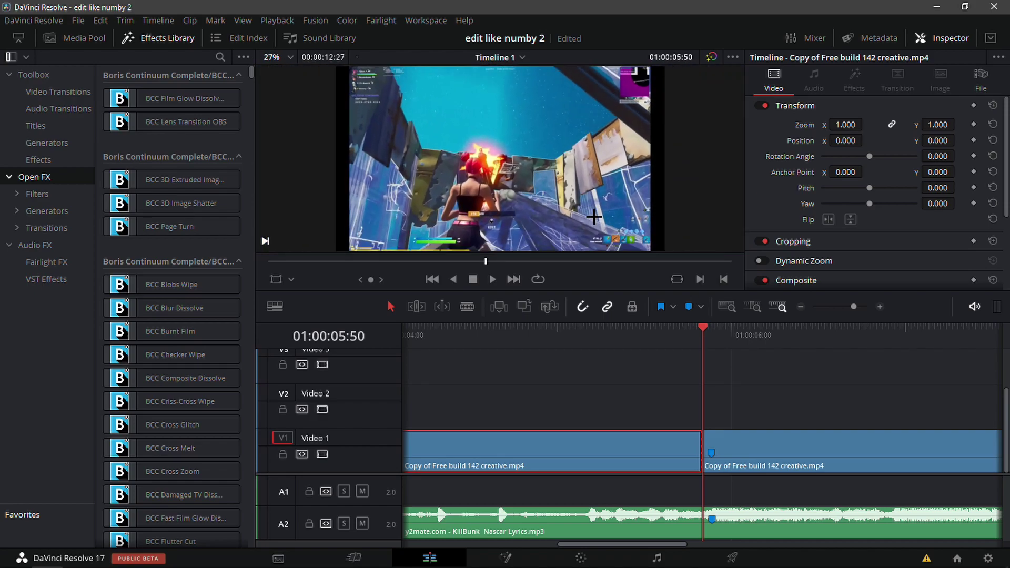
{"action": "left_click_drag", "start_coordinate": [674, 358], "coordinate": [624, 345]}
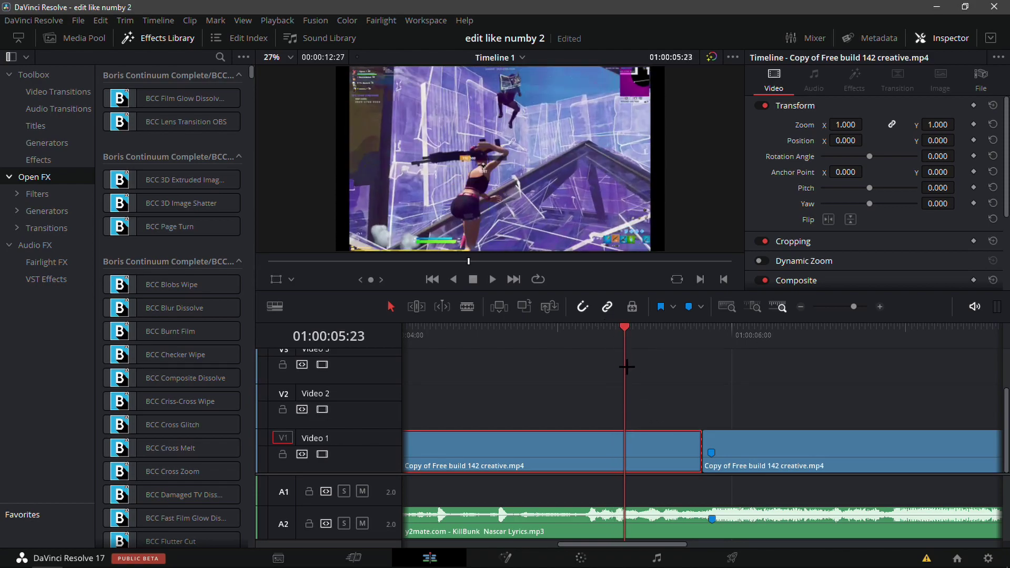
{"action": "key", "text": "ctrl+b"}
Move the last gameplay section later on Video 1, leaving a gap behind the short segment
{"action": "left_click", "coordinate": [757, 456]}
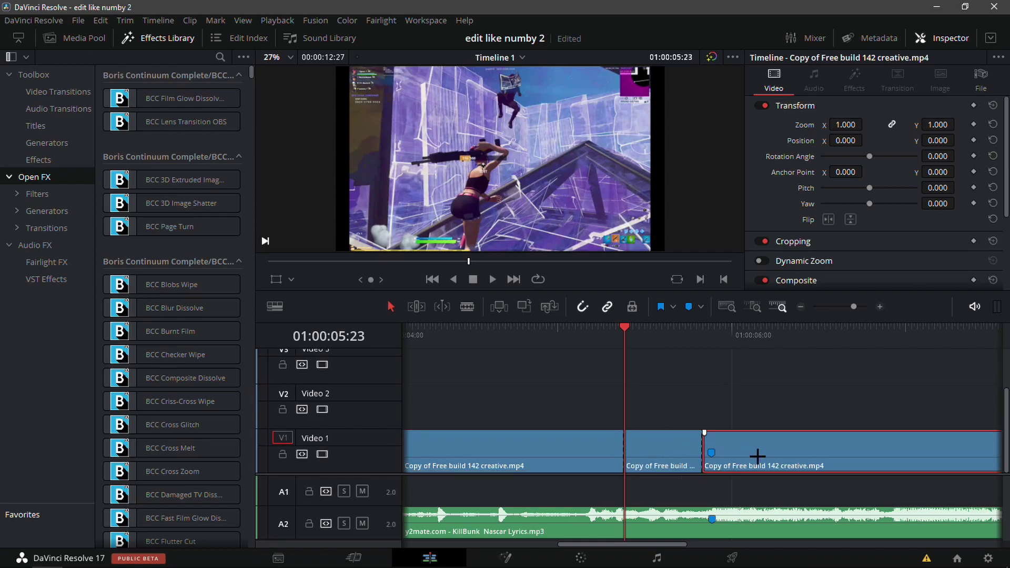
{"action": "left_click", "coordinate": [801, 306]}
{"action": "left_click", "coordinate": [800, 306]}
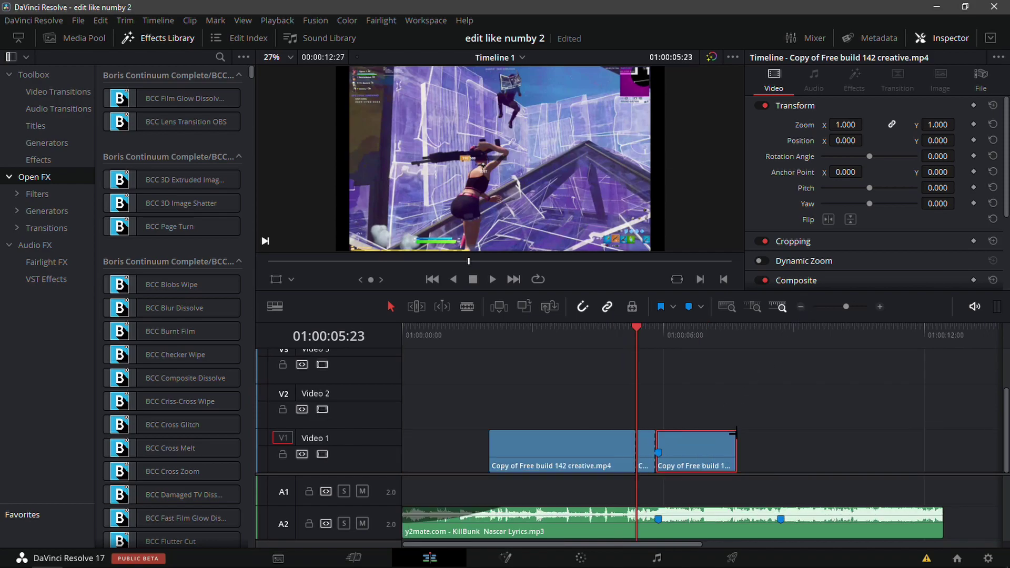
{"action": "left_click_drag", "start_coordinate": [695, 466], "coordinate": [860, 467]}
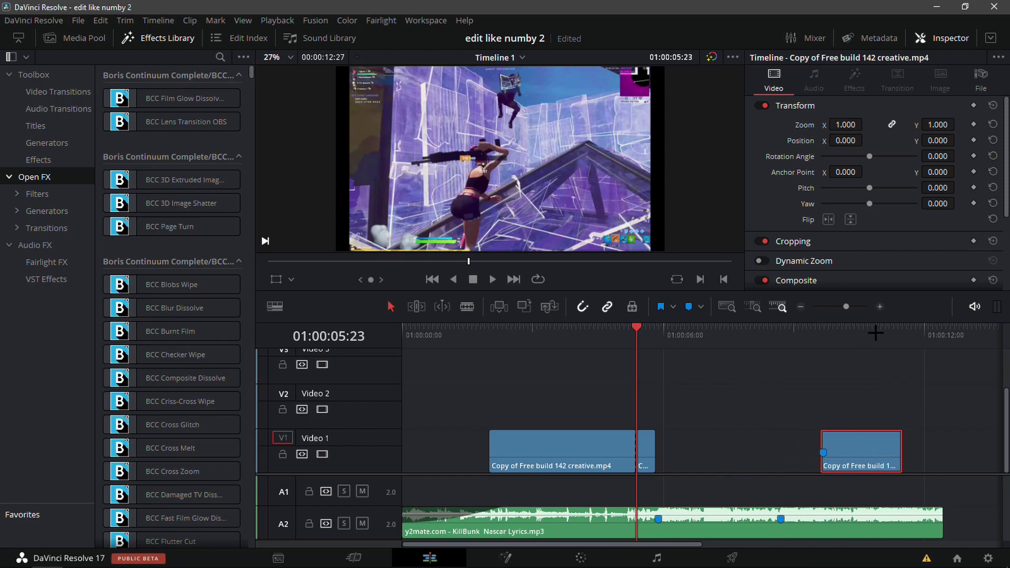
Duplicate the short segment twice, placing the copies back to back directly after the original on Video 1
{"action": "left_click", "coordinate": [884, 306]}
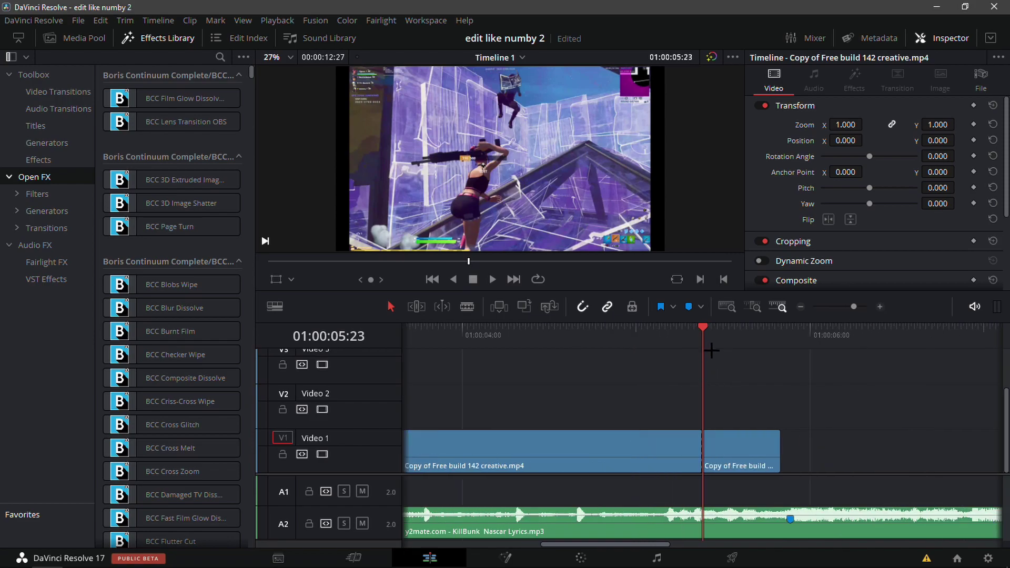
{"action": "left_click", "coordinate": [730, 373]}
{"action": "left_click_drag", "start_coordinate": [730, 373], "coordinate": [718, 398]}
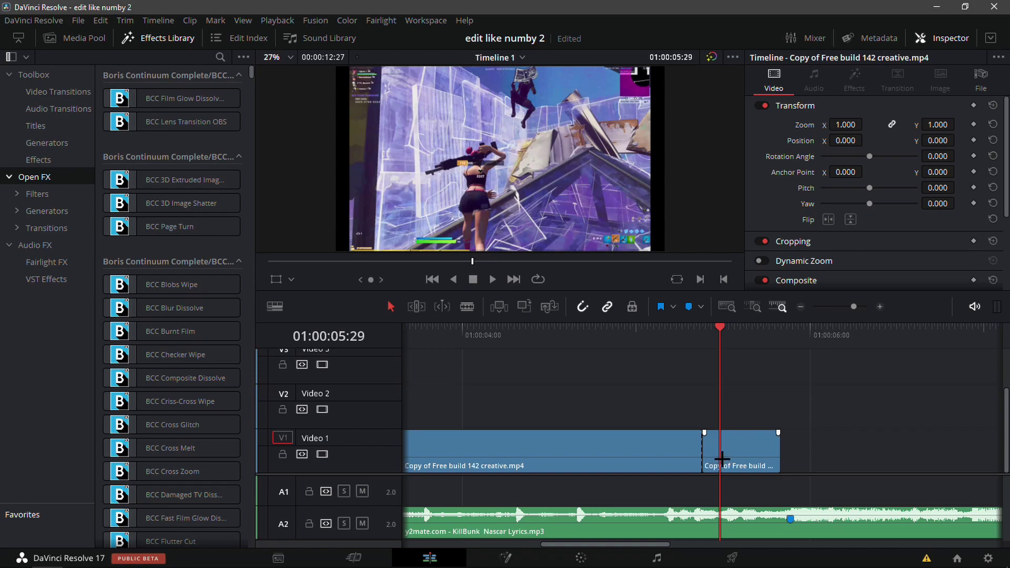
{"action": "left_click_drag", "start_coordinate": [721, 458], "coordinate": [893, 458]}
Play back the three consecutive short segments several times to check the repetition
{"action": "left_click_drag", "start_coordinate": [722, 355], "coordinate": [662, 380]}
{"action": "left_click", "coordinate": [728, 382]}
{"action": "key", "text": "space"}
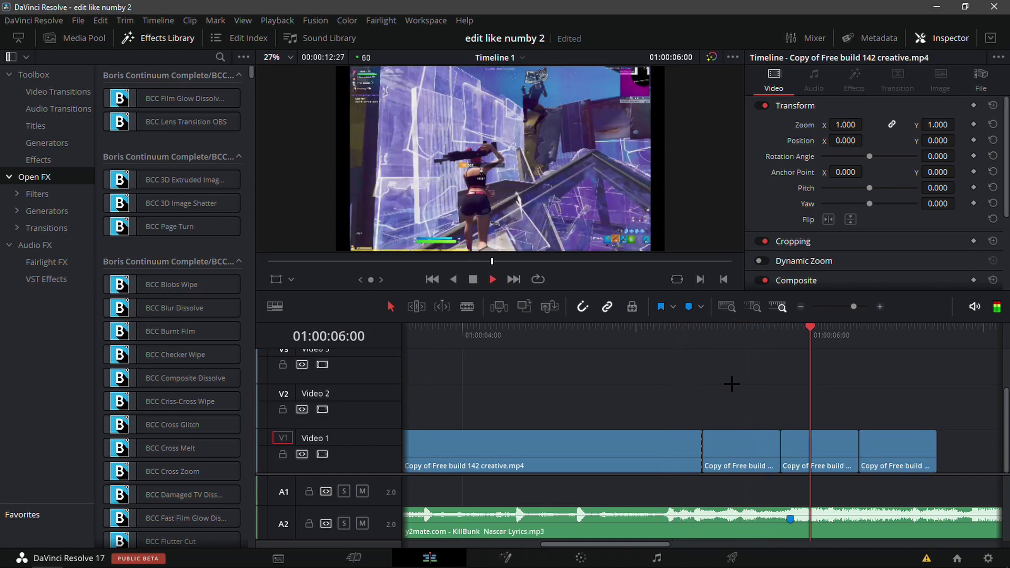
{"action": "key", "text": "space"}
{"action": "left_click_drag", "start_coordinate": [690, 340], "coordinate": [460, 401]}
{"action": "left_click", "coordinate": [973, 306]}
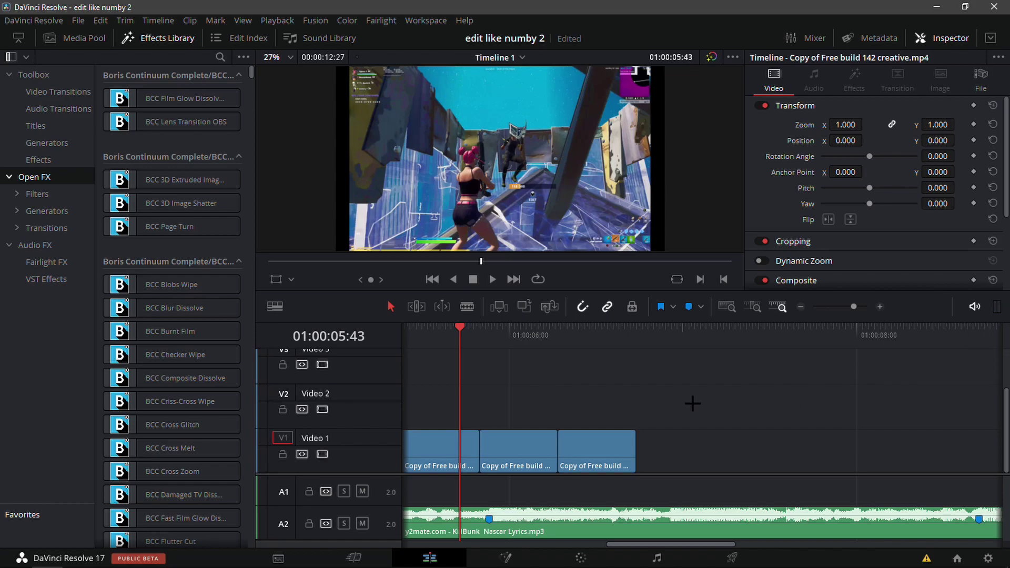
{"action": "key", "text": "space"}
{"action": "left_click_drag", "start_coordinate": [601, 336], "coordinate": [647, 425]}
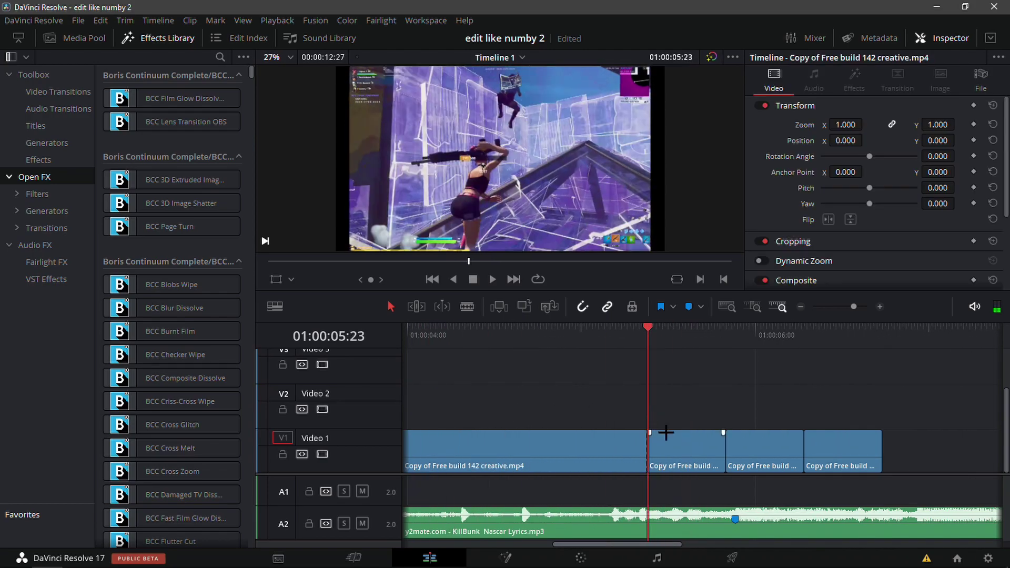
{"action": "left_click", "coordinate": [686, 439]}
{"action": "key", "text": "space"}
Reverse the speed of the middle short segment to -100%
{"action": "left_click", "coordinate": [775, 436]}
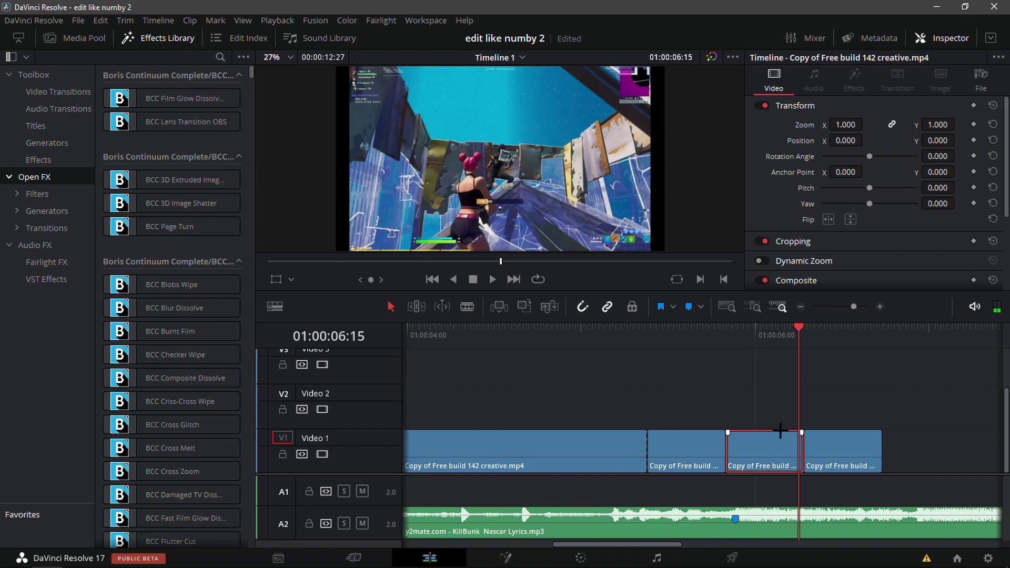
{"action": "right_click", "coordinate": [771, 461]}
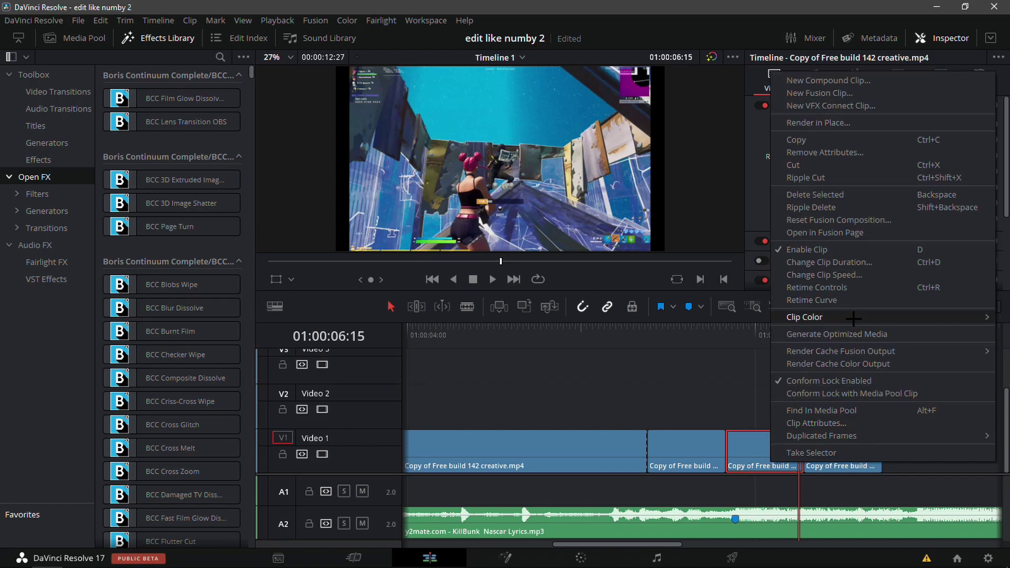
{"action": "left_click", "coordinate": [841, 274]}
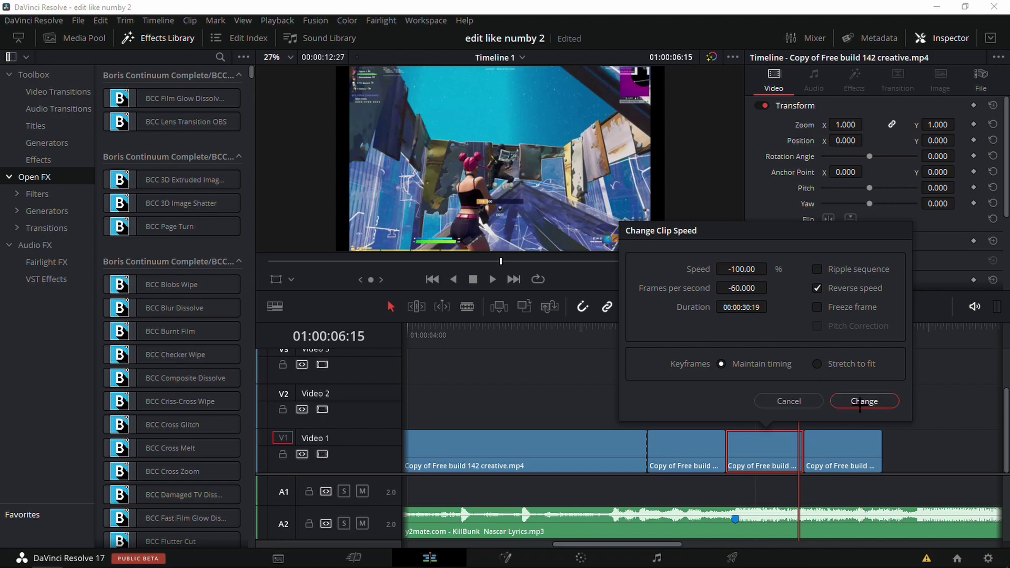
{"action": "left_click", "coordinate": [860, 402]}
Play back the forward, reversed and forward segments to review the rewind effect
{"action": "left_click_drag", "start_coordinate": [729, 337], "coordinate": [663, 357]}
{"action": "key", "text": "space"}
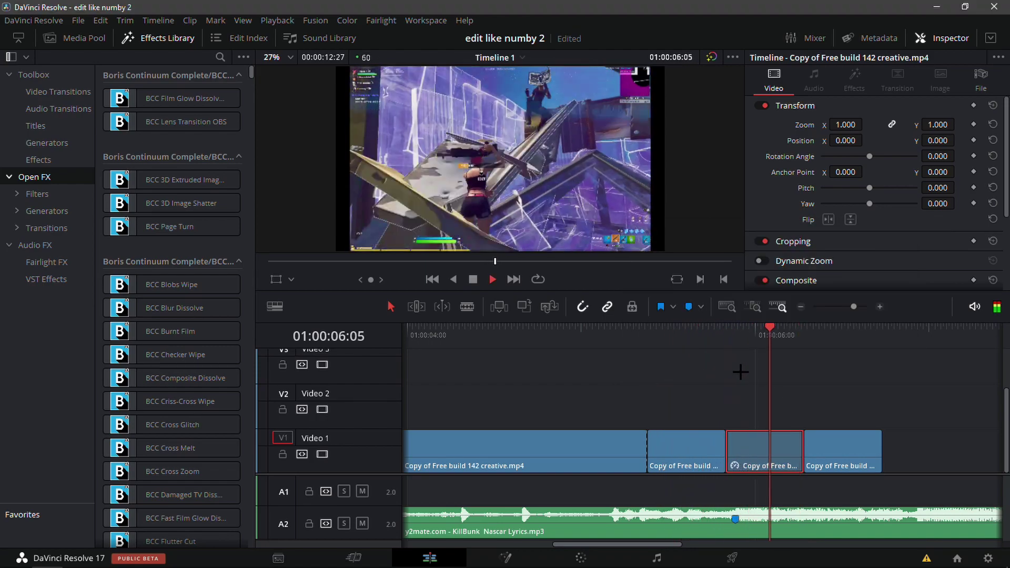
{"action": "left_click_drag", "start_coordinate": [876, 331], "coordinate": [642, 429]}
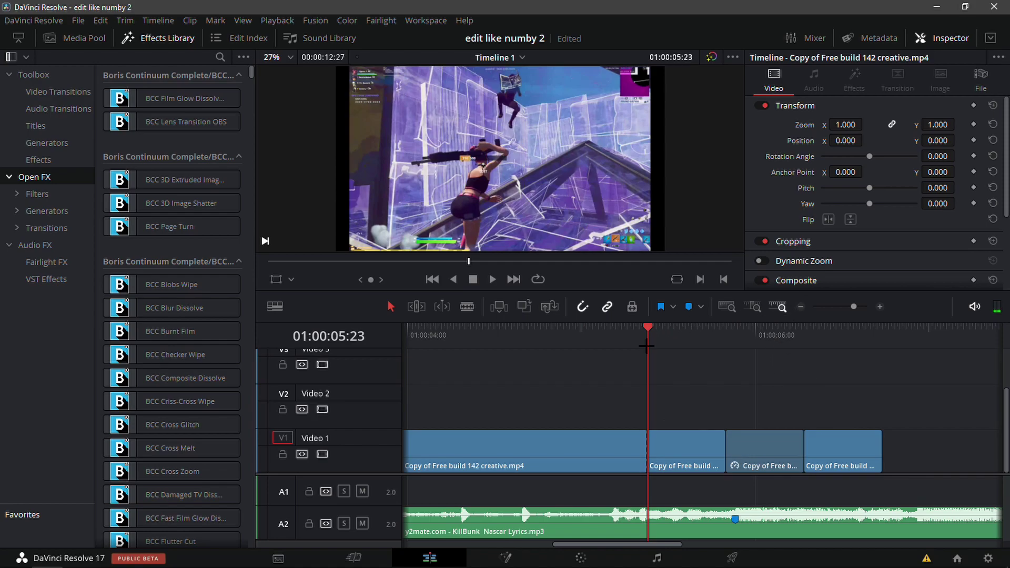
{"action": "left_click", "coordinate": [566, 333]}
{"action": "key", "text": "space"}
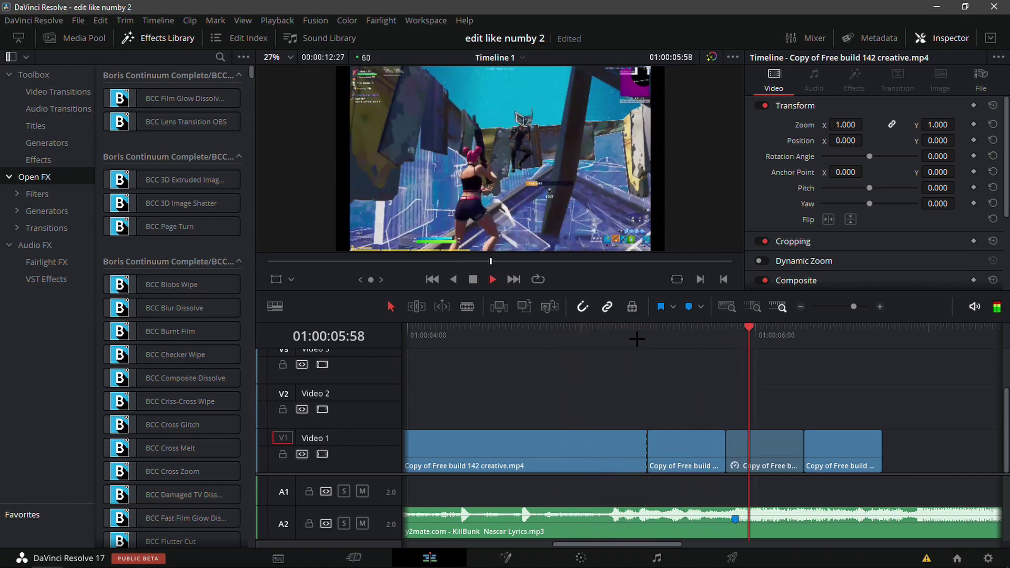
{"action": "left_click_drag", "start_coordinate": [685, 340], "coordinate": [699, 363]}
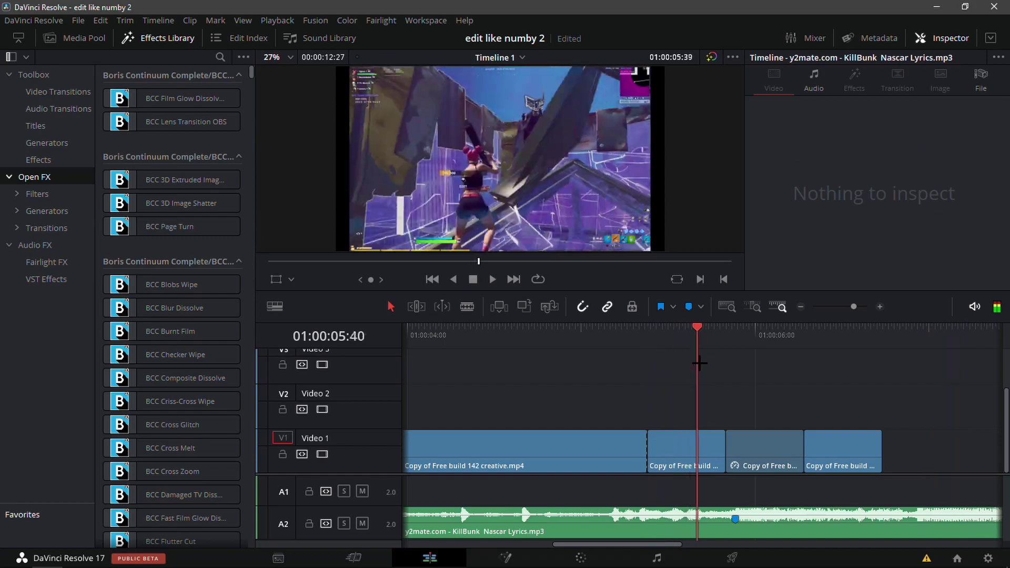
{"action": "key", "text": "space"}
{"action": "left_click", "coordinate": [638, 372]}
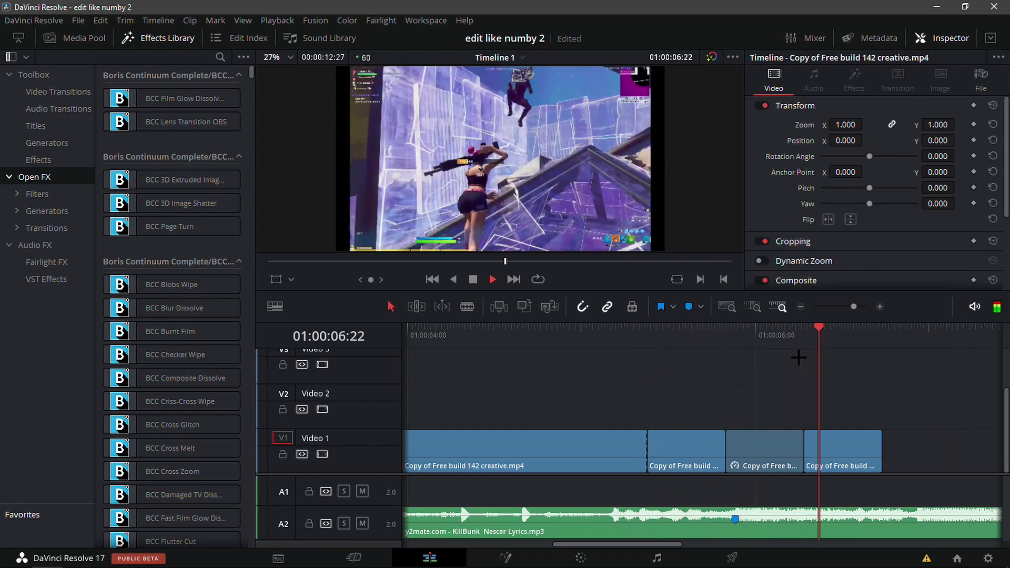
{"action": "left_click", "coordinate": [886, 357]}
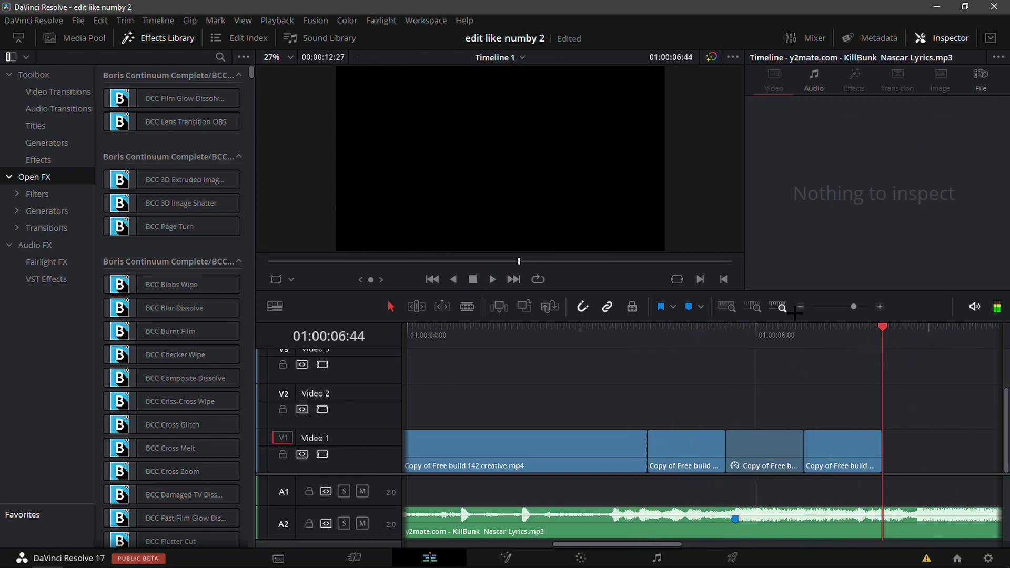
Close the gap before the last gameplay section and shift all Video 1 clips earlier, towards the first music marker
{"action": "left_click", "coordinate": [800, 307]}
{"action": "left_click_drag", "start_coordinate": [984, 453], "coordinate": [736, 451]}
{"action": "left_click_drag", "start_coordinate": [873, 427], "coordinate": [431, 447]}
Inspect how the last clip's marker lines up with the music marker at 01:00:05:53
{"action": "left_click", "coordinate": [696, 355]}
{"action": "left_click_drag", "start_coordinate": [671, 355], "coordinate": [635, 351]}
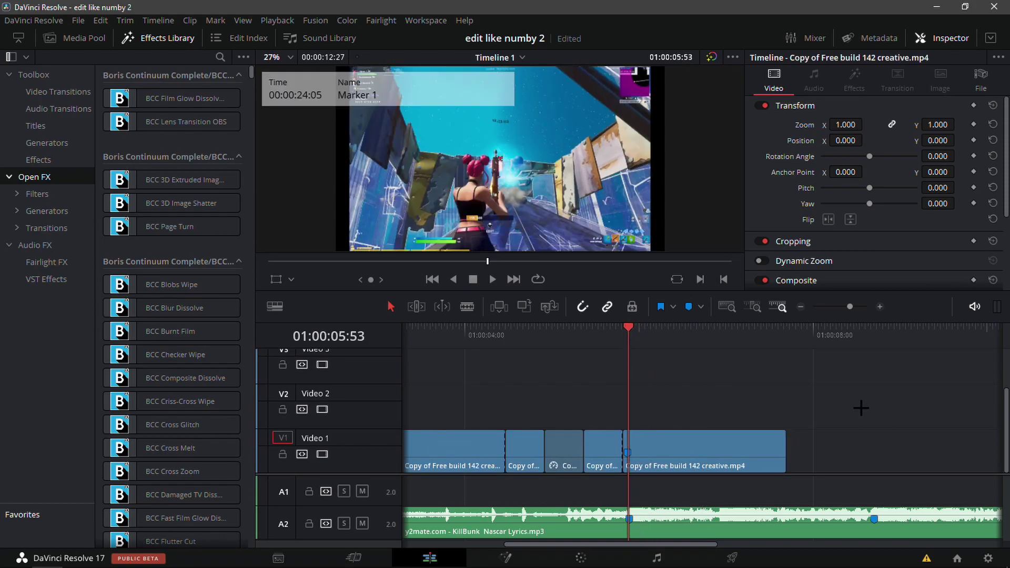
{"action": "left_click", "coordinate": [879, 307]}
{"action": "left_click", "coordinate": [880, 306]}
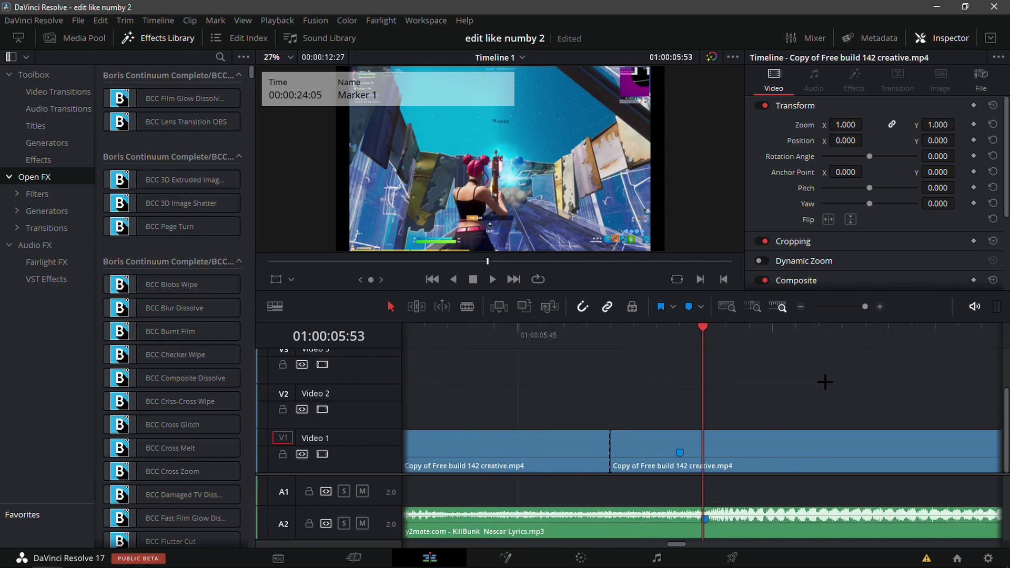
{"action": "left_click_drag", "start_coordinate": [794, 400], "coordinate": [553, 461]}
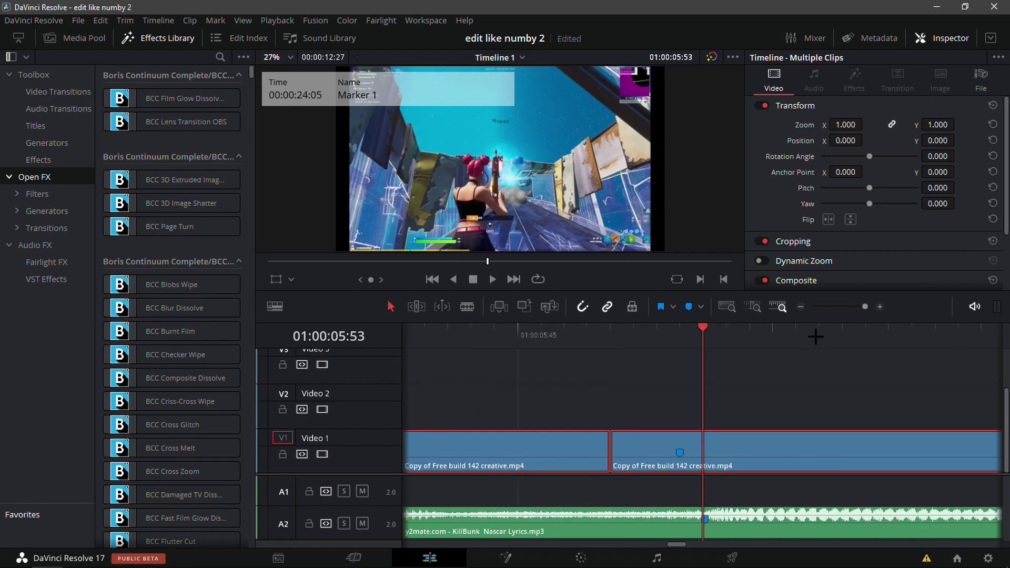
{"action": "left_click", "coordinate": [798, 307]}
{"action": "left_click", "coordinate": [799, 306]}
{"action": "left_click", "coordinate": [799, 306]}
{"action": "left_click", "coordinate": [798, 306]}
{"action": "left_click", "coordinate": [799, 307]}
{"action": "left_click", "coordinate": [797, 375]}
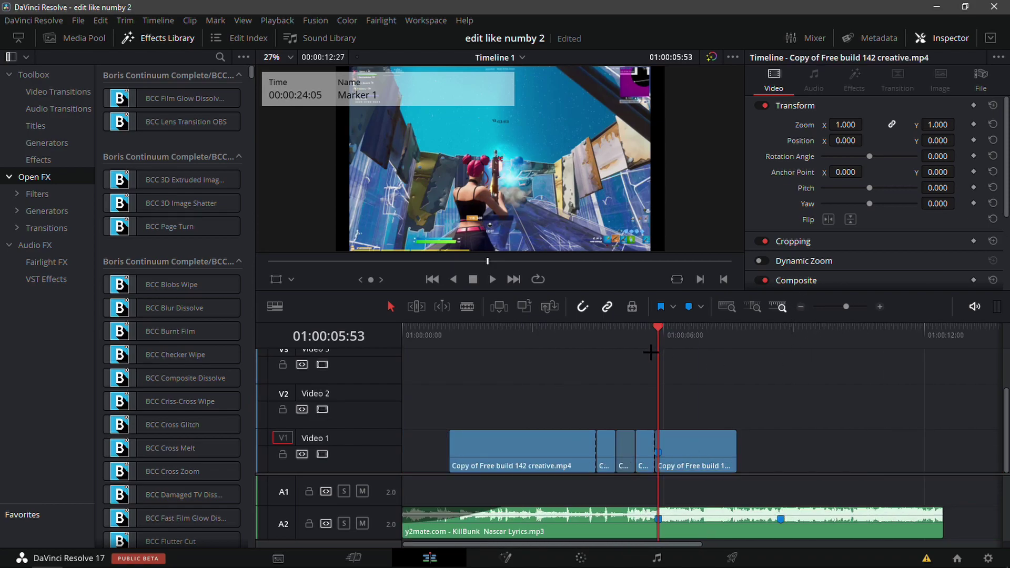
Play back the sequence from the end of the long clip into the last gameplay section
{"action": "left_click_drag", "start_coordinate": [595, 333], "coordinate": [572, 334]}
{"action": "key", "text": "space"}
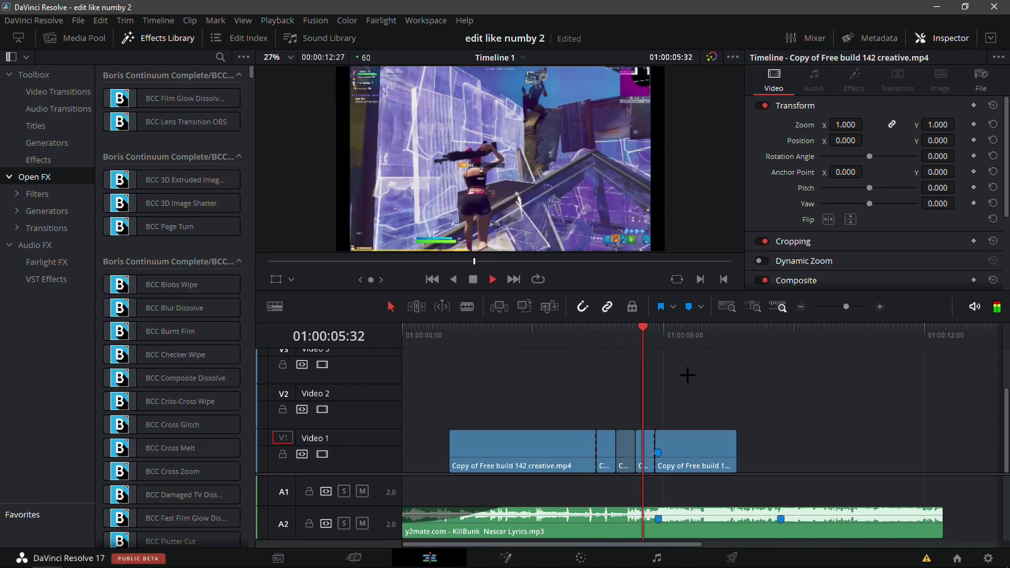
{"action": "key", "text": "space"}
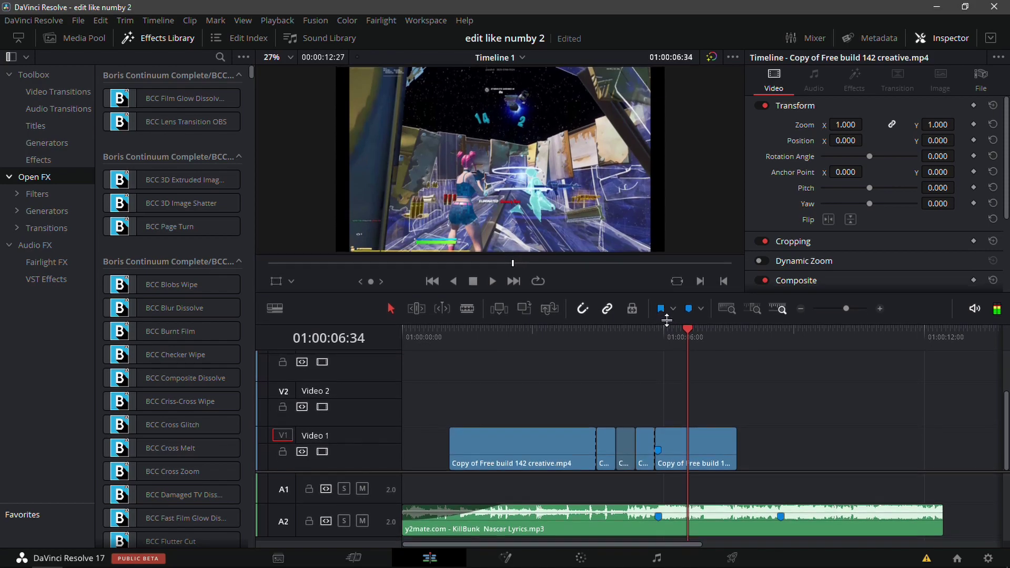
Show the retime controls on the last gameplay clip, with the playhead at the music marker at 01:00:05:53
{"action": "left_click", "coordinate": [658, 333]}
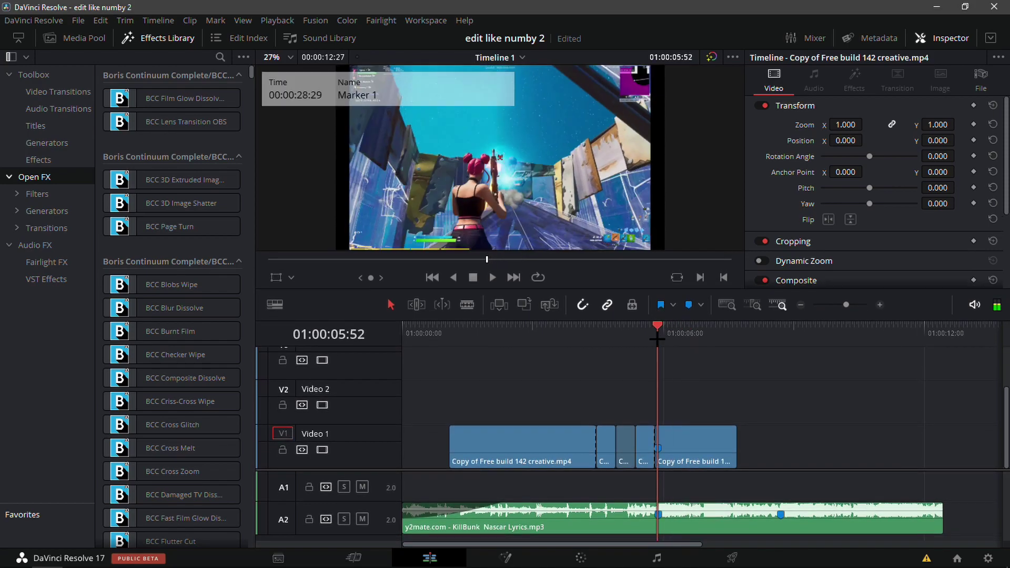
{"action": "left_click", "coordinate": [878, 306]}
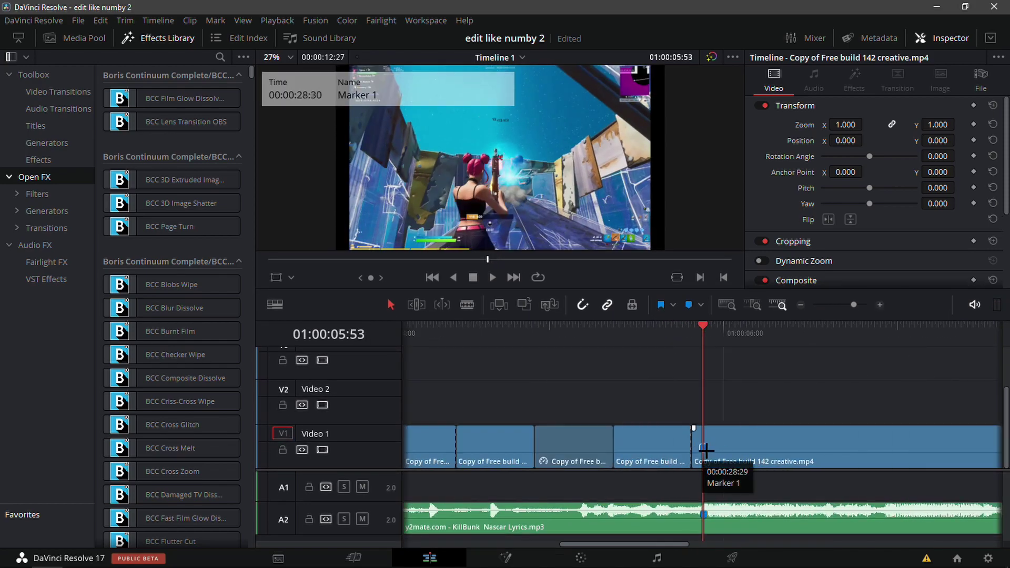
{"action": "left_click", "coordinate": [725, 452]}
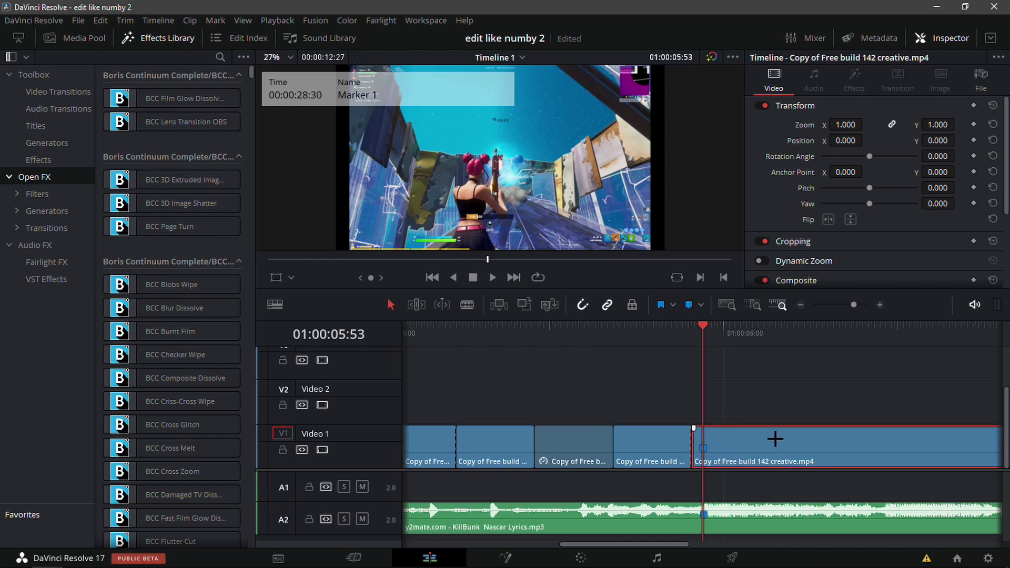
{"action": "key", "text": "ctrl+r"}
{"action": "left_click", "coordinate": [883, 304]}
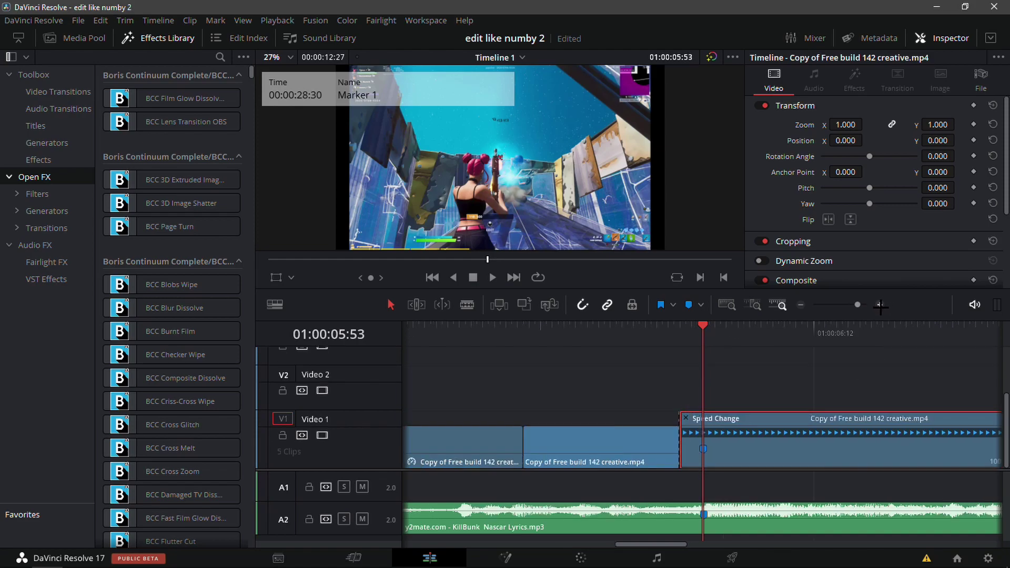
{"action": "left_click", "coordinate": [880, 306]}
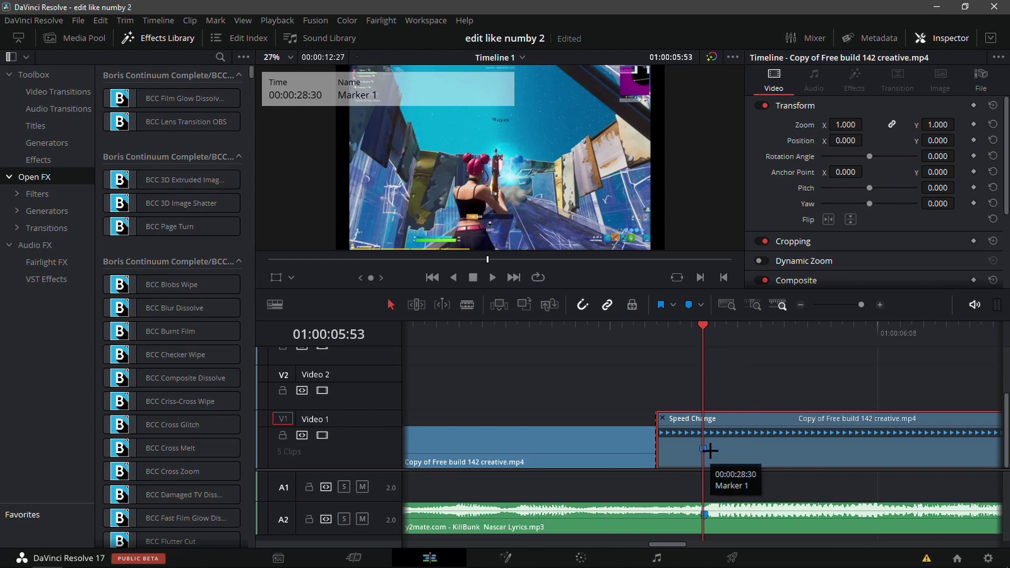
Add a speed point to the last clip at 01:00:05:55, two frames after the music marker
{"action": "key", "text": "Right"}
{"action": "key", "text": "Right"}
{"action": "left_click", "coordinate": [800, 304]}
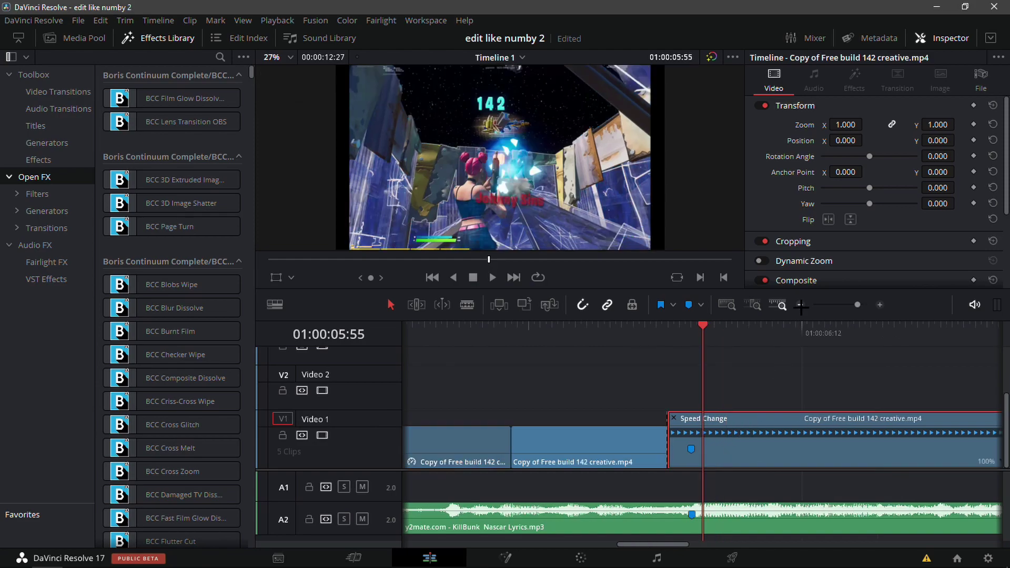
{"action": "left_click", "coordinate": [856, 464]}
{"action": "left_click", "coordinate": [888, 430]}
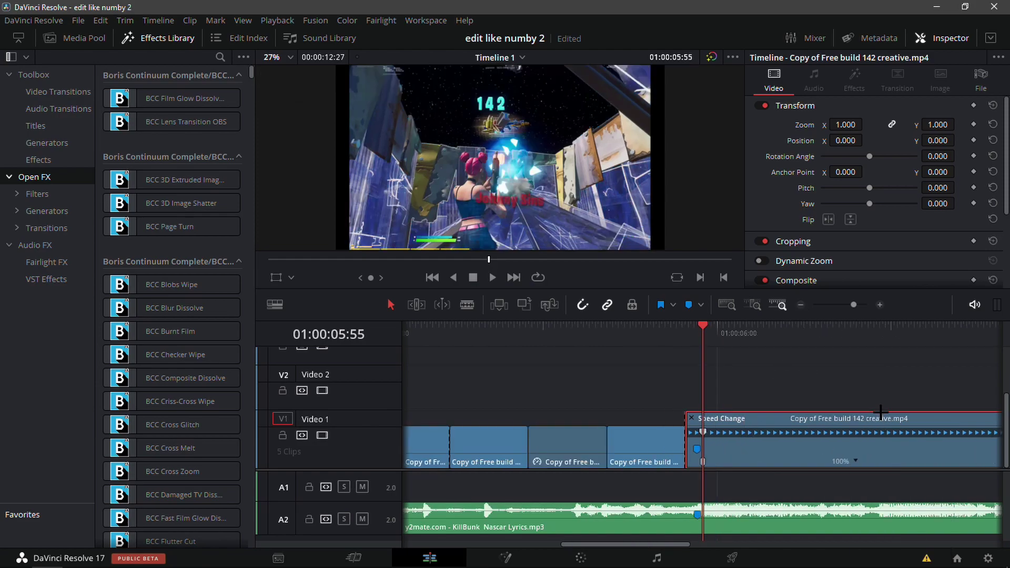
Set the speed of the segment before the speed point to 400% and play back the result
{"action": "left_click", "coordinate": [879, 305]}
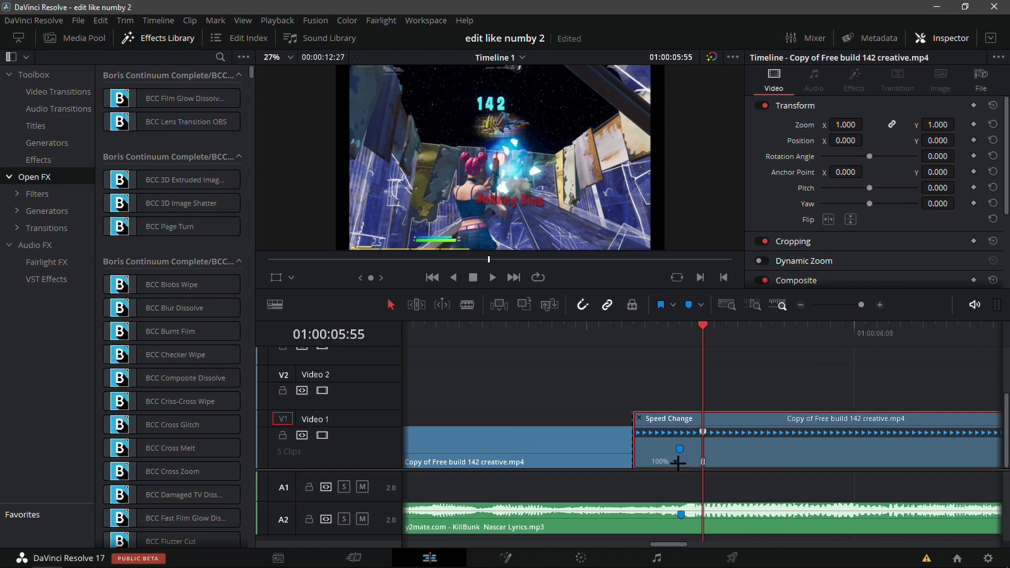
{"action": "left_click", "coordinate": [678, 463]}
{"action": "mouse_move", "coordinate": [736, 461]}
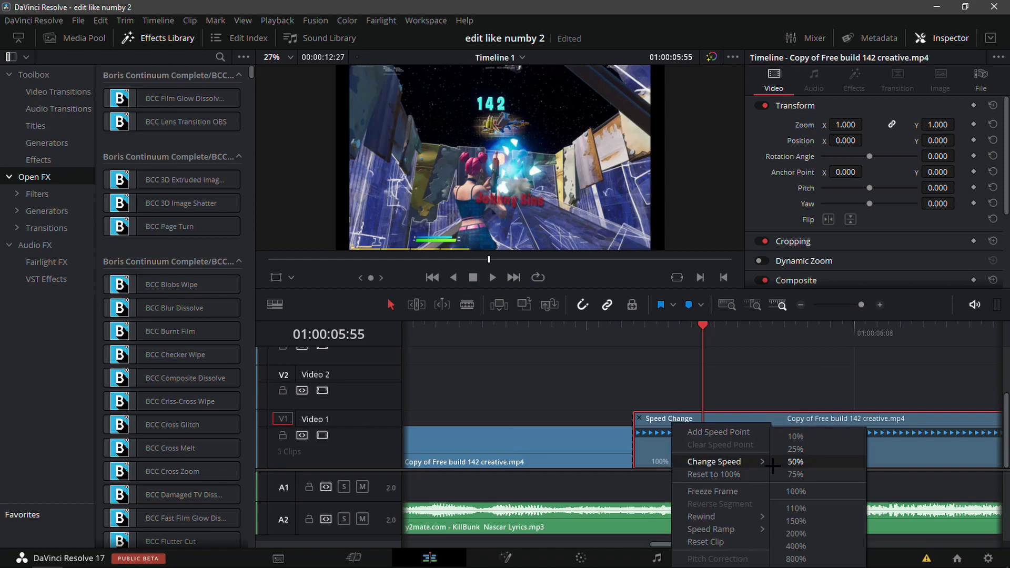
{"action": "left_click", "coordinate": [796, 546]}
{"action": "left_click", "coordinate": [685, 335]}
{"action": "key", "text": "space"}
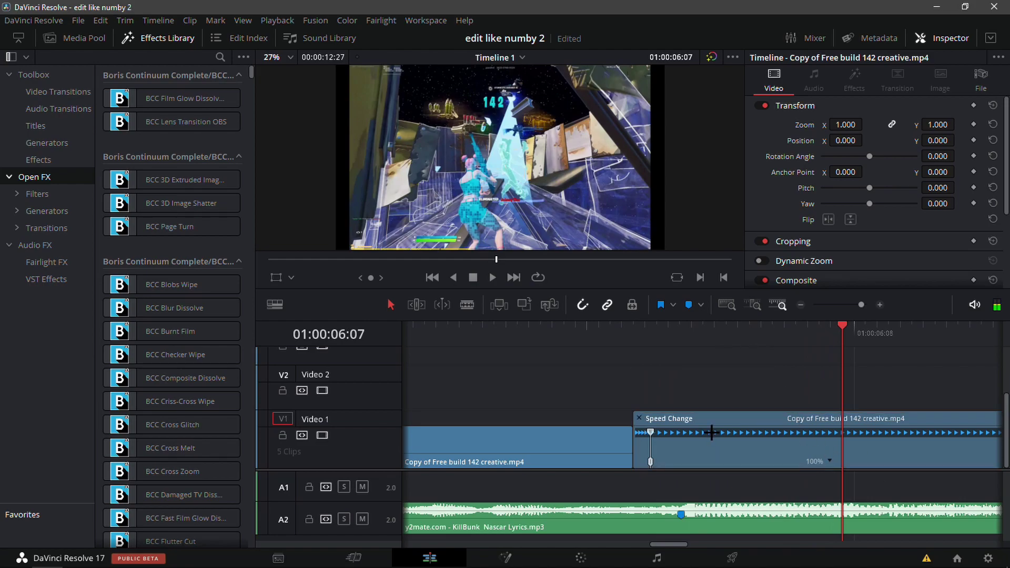
Extend the last clip's sped-up start back to the music marker, clear of the preceding clip, and move its speed point to 01:00:06:04
{"action": "left_click_drag", "start_coordinate": [687, 443], "coordinate": [825, 437]}
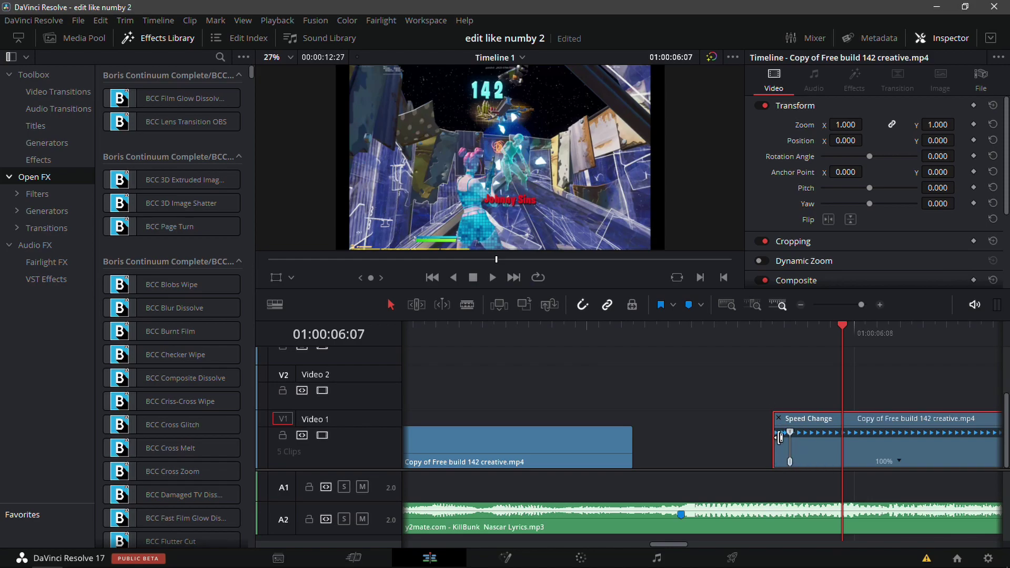
{"action": "left_click_drag", "start_coordinate": [780, 437], "coordinate": [684, 444]}
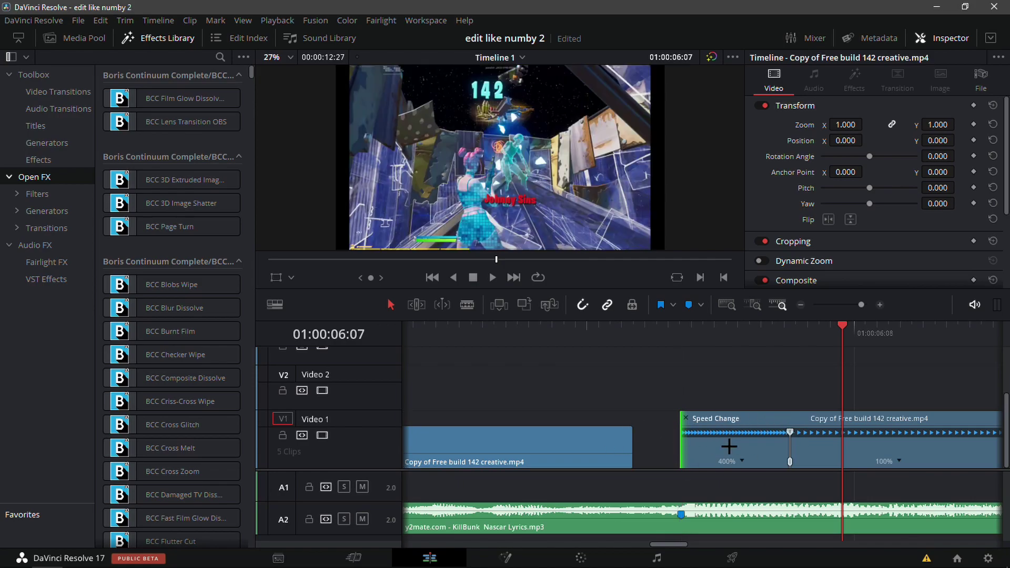
{"action": "mouse_move", "coordinate": [806, 339]}
{"action": "left_mouse_down"}
{"action": "mouse_move", "coordinate": [784, 339]}
{"action": "mouse_move", "coordinate": [794, 340]}
{"action": "left_mouse_up"}
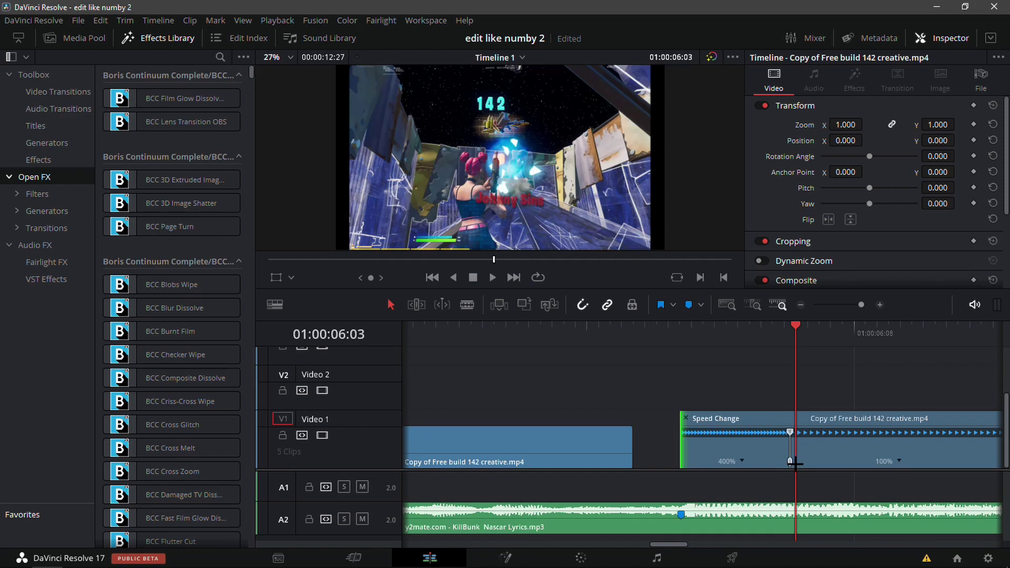
{"action": "key", "text": "Right"}
{"action": "left_click_drag", "start_coordinate": [791, 460], "coordinate": [808, 470]}
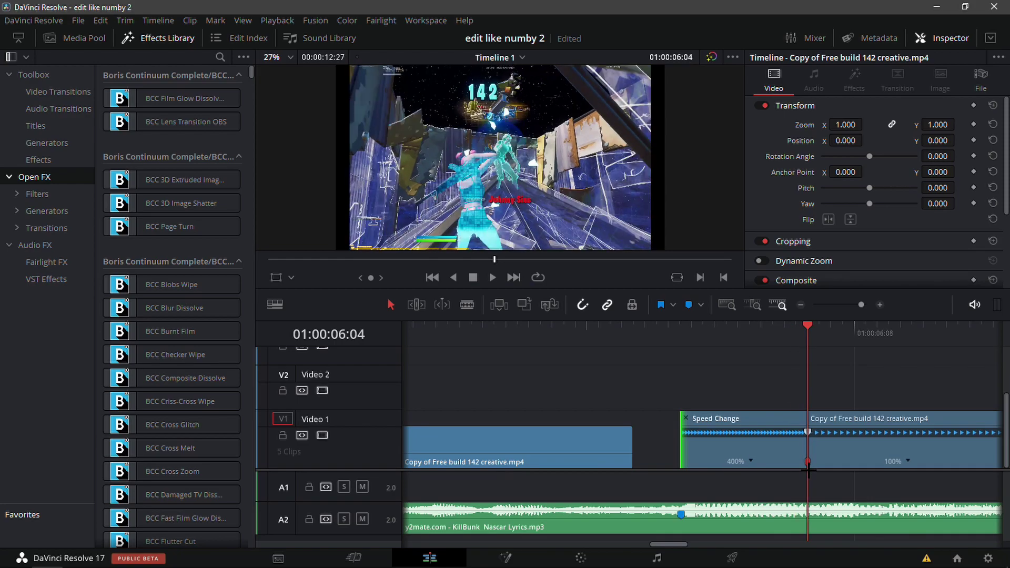
Step through the final frames of the preceding clip to compare them with the sped-up start of the last clip
{"action": "left_click", "coordinate": [633, 349]}
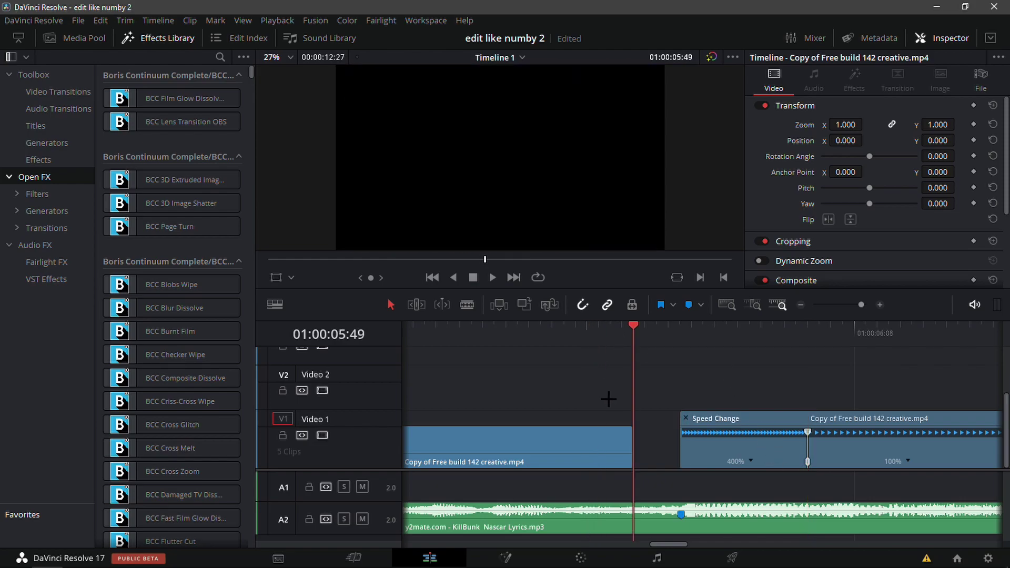
{"action": "key", "text": "space"}
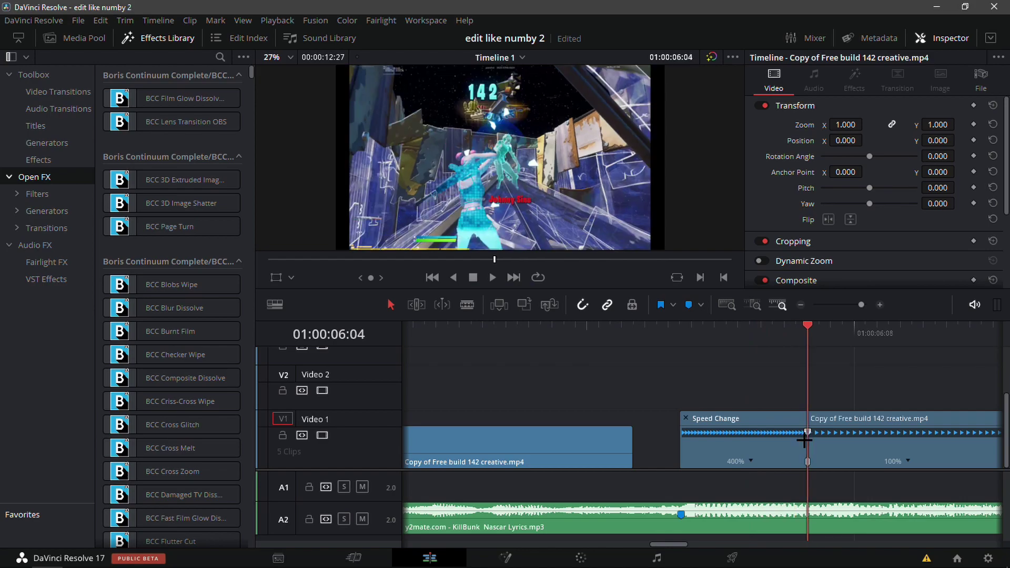
{"action": "mouse_move", "coordinate": [804, 439]}
{"action": "left_mouse_down"}
{"action": "mouse_move", "coordinate": [583, 460]}
{"action": "mouse_move", "coordinate": [593, 459]}
{"action": "left_mouse_up"}
{"action": "key", "text": "Right"}
{"action": "key", "text": "Right"}
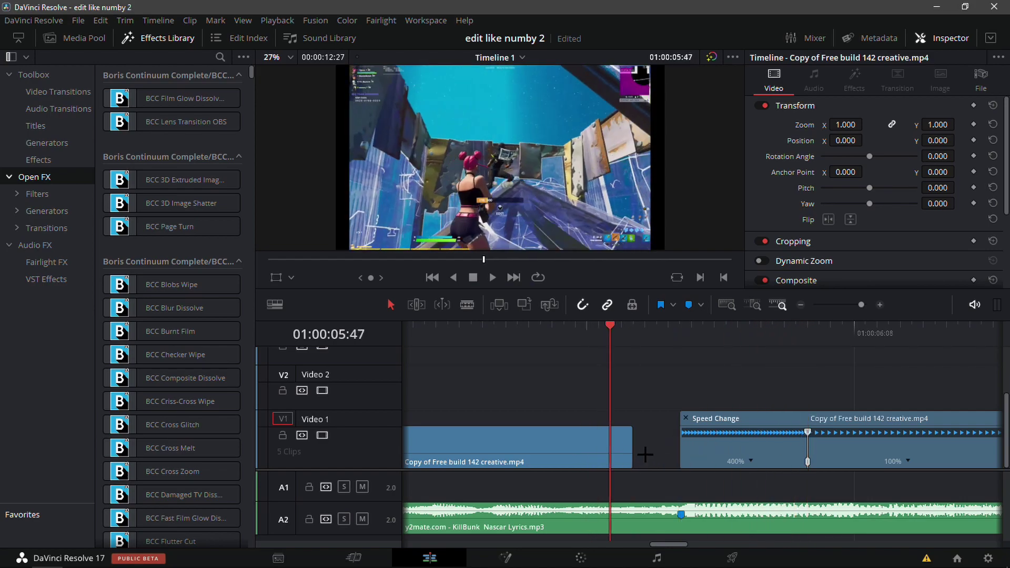
{"action": "key", "text": "Right"}
{"action": "key", "text": "Right"}
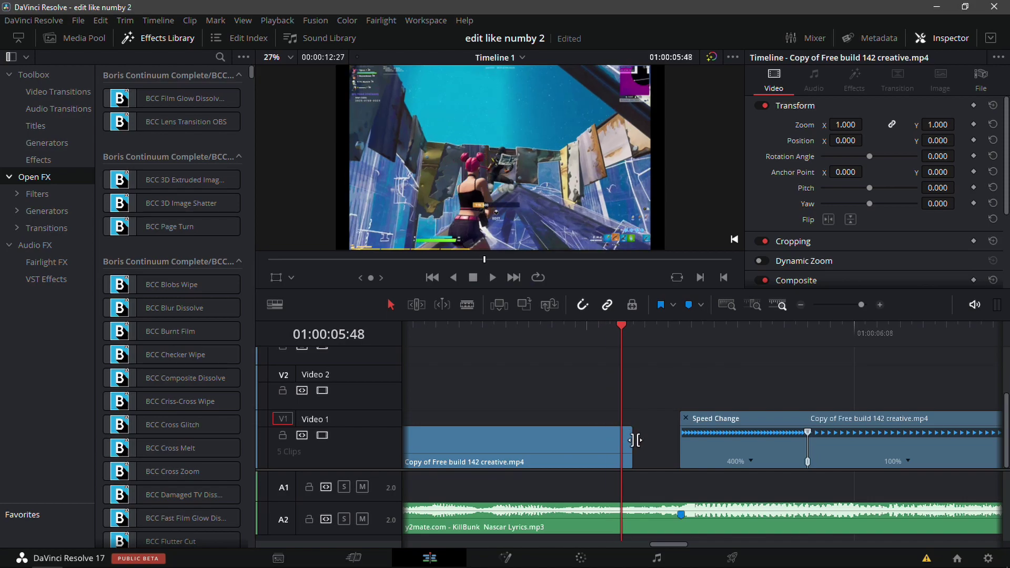
{"action": "key", "text": "Left"}
Trim the last clip's start to 01:00:06:01 and move the clip back against the preceding one, checking the join in playback
{"action": "left_click_drag", "start_coordinate": [691, 346], "coordinate": [772, 436]}
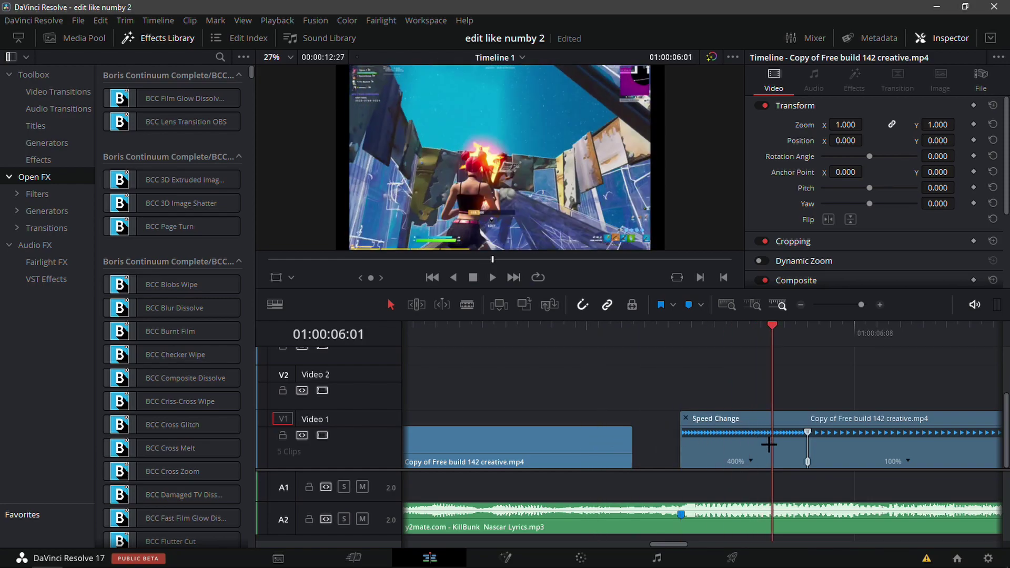
{"action": "left_click_drag", "start_coordinate": [682, 451], "coordinate": [766, 448]}
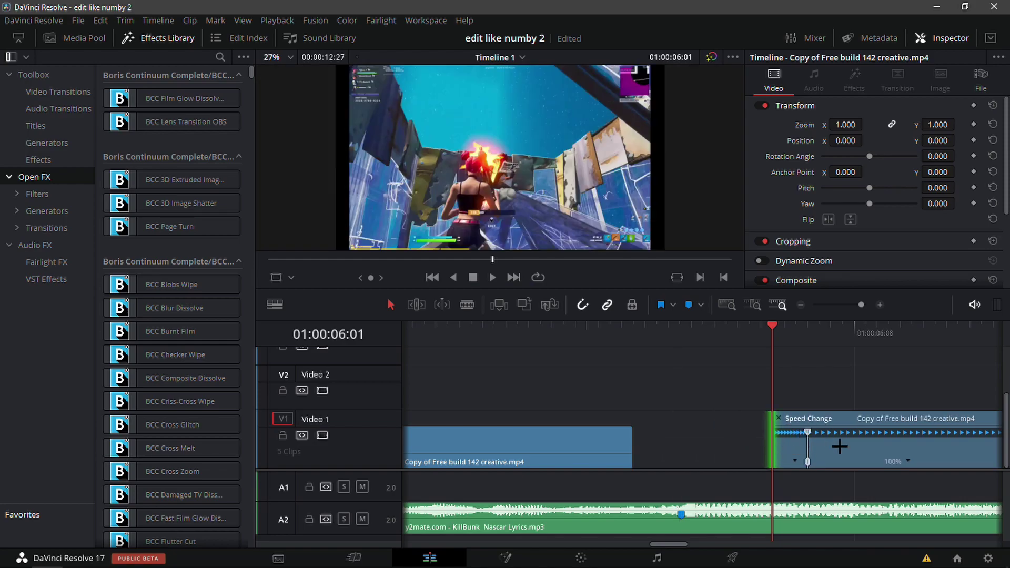
{"action": "left_click_drag", "start_coordinate": [838, 446], "coordinate": [699, 444]}
{"action": "left_click", "coordinate": [553, 323]}
{"action": "key", "text": "space"}
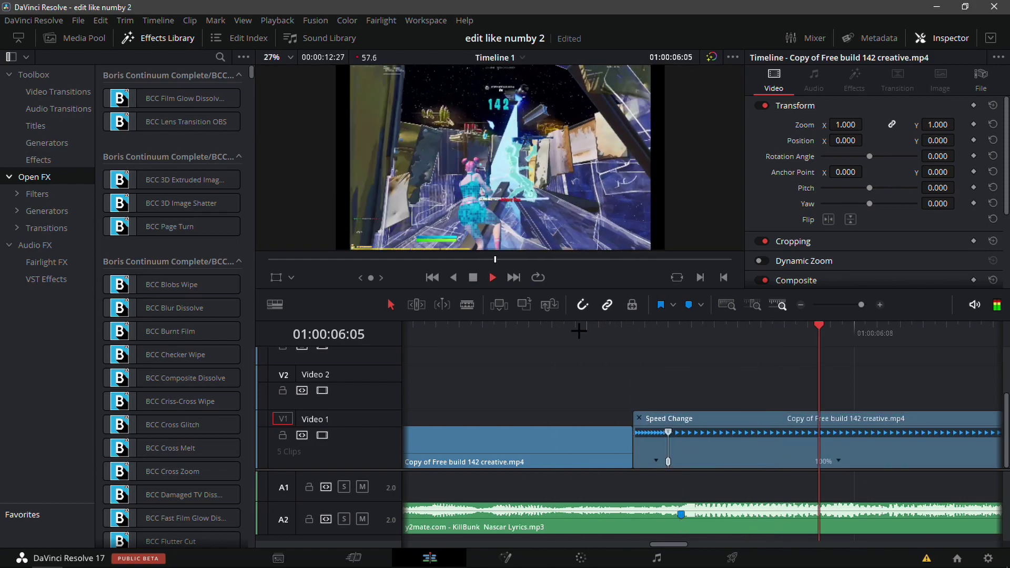
Play back the sped-up transition and set the speed of the segment after the speed point to 50%
{"action": "left_click", "coordinate": [799, 305]}
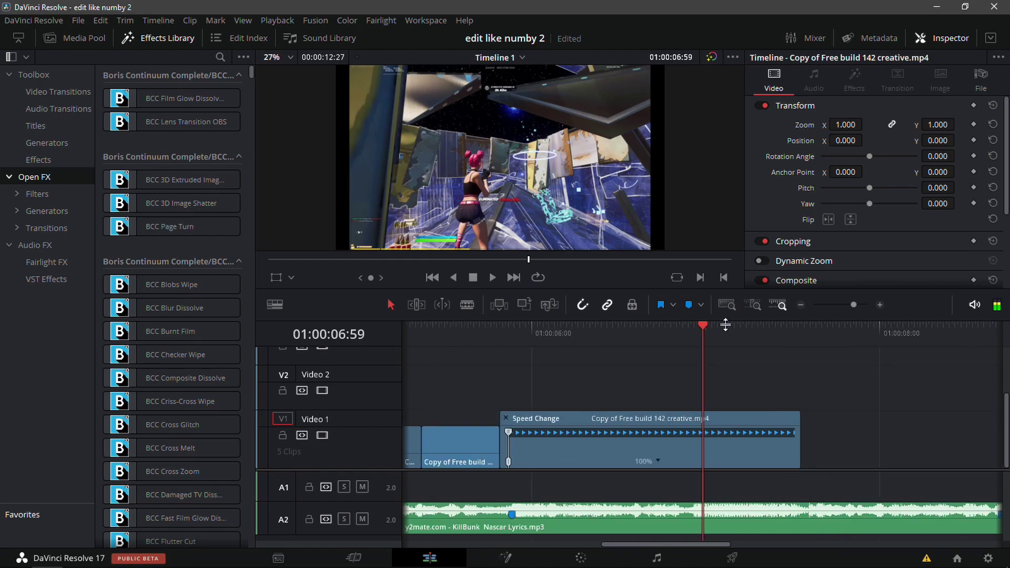
{"action": "left_click_drag", "start_coordinate": [726, 325], "coordinate": [457, 363]}
{"action": "key", "text": "space"}
{"action": "key", "text": "space"}
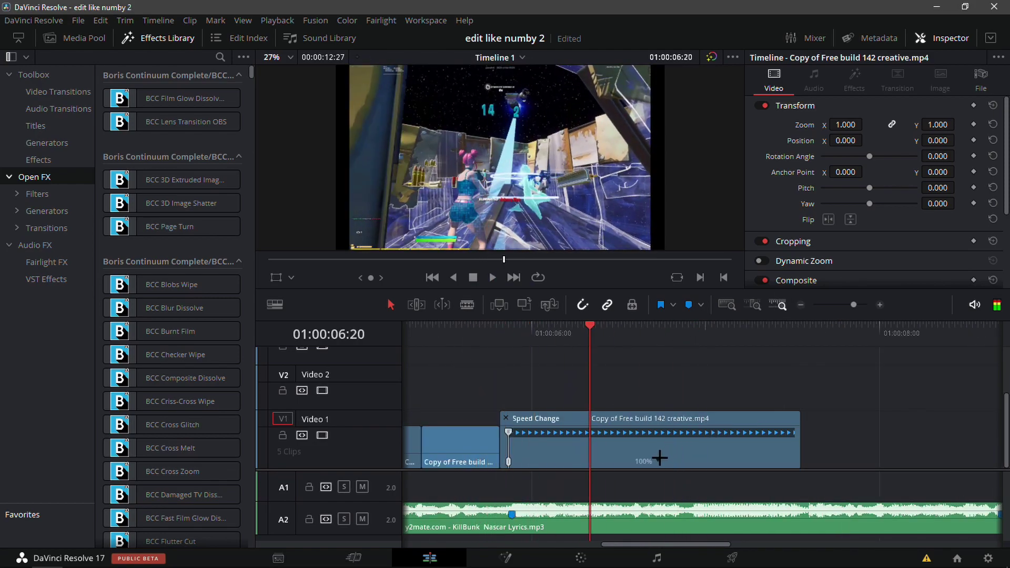
{"action": "right_click", "coordinate": [658, 457]}
{"action": "mouse_move", "coordinate": [699, 461]}
{"action": "left_click", "coordinate": [778, 461]}
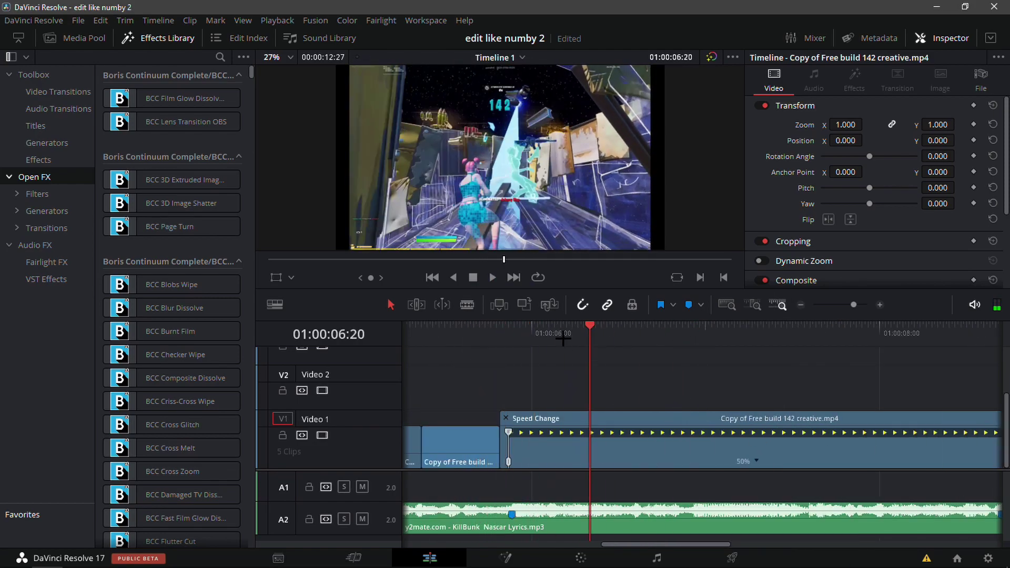
Play back from the reversed segment through the fast transition into the slowed last section
{"action": "left_click", "coordinate": [447, 326]}
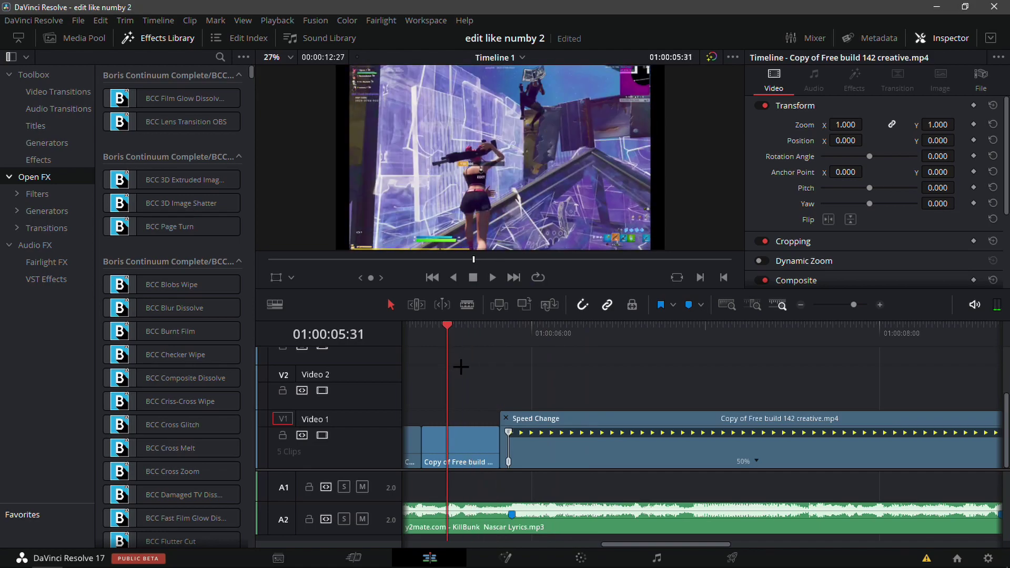
{"action": "left_click", "coordinate": [879, 304]}
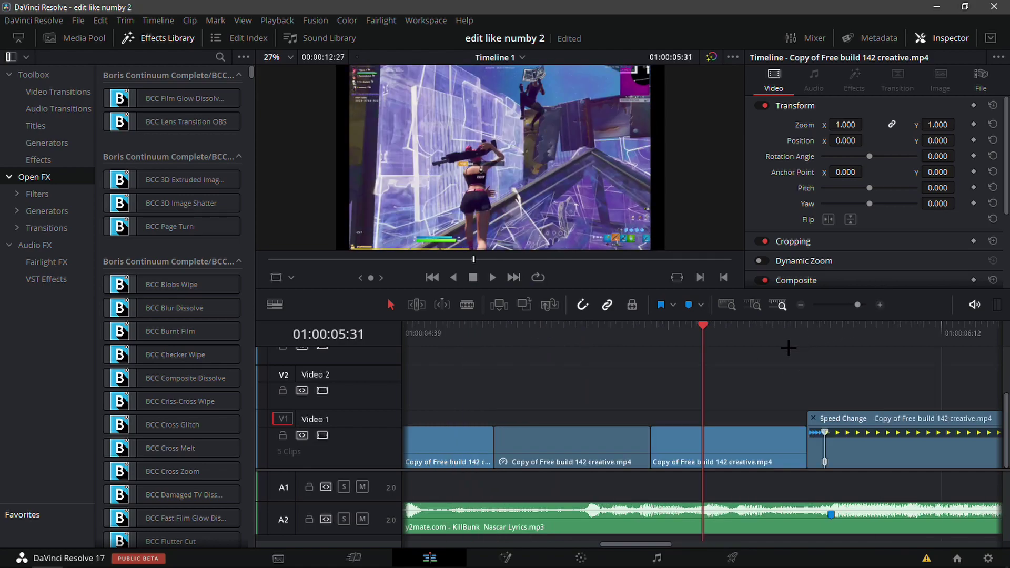
{"action": "left_click_drag", "start_coordinate": [675, 345], "coordinate": [618, 423]}
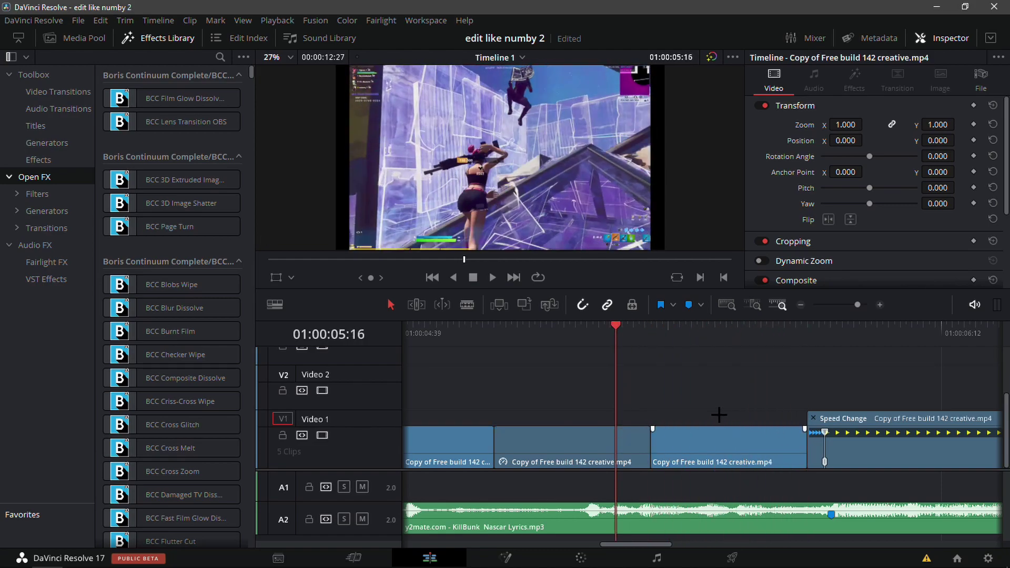
{"action": "key", "text": "space"}
{"action": "key", "text": "space"}
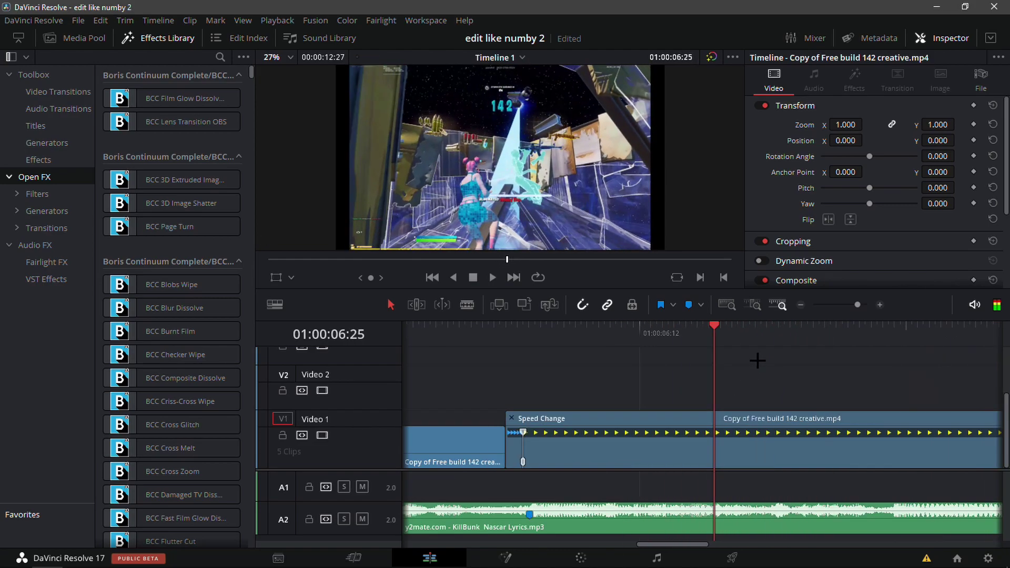
{"action": "left_click", "coordinate": [482, 331]}
{"action": "key", "text": "space"}
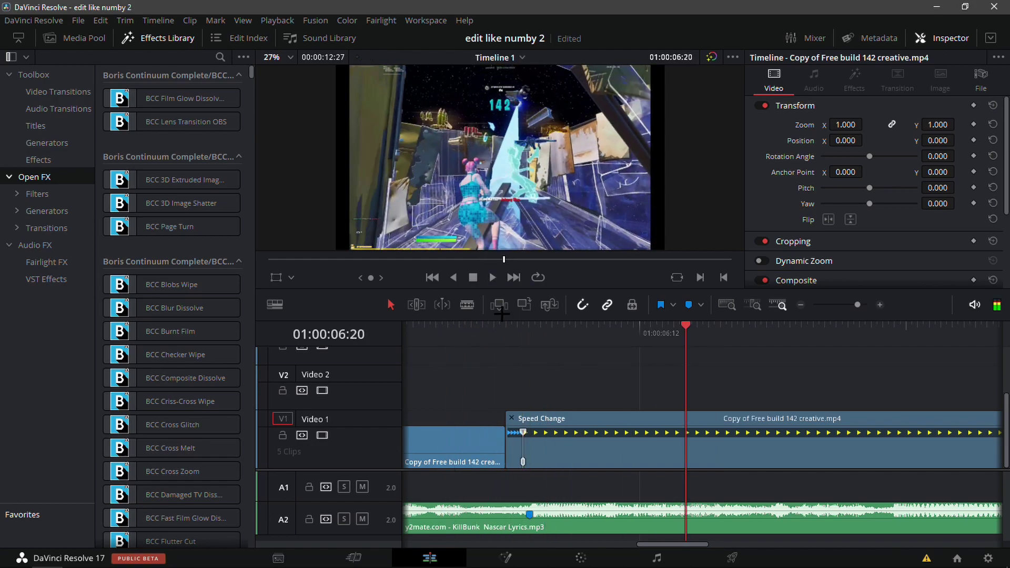
Try to move the speed point onto the music marker at 01:00:05:53
{"action": "left_click_drag", "start_coordinate": [505, 326], "coordinate": [562, 336]}
{"action": "left_click", "coordinate": [529, 325]}
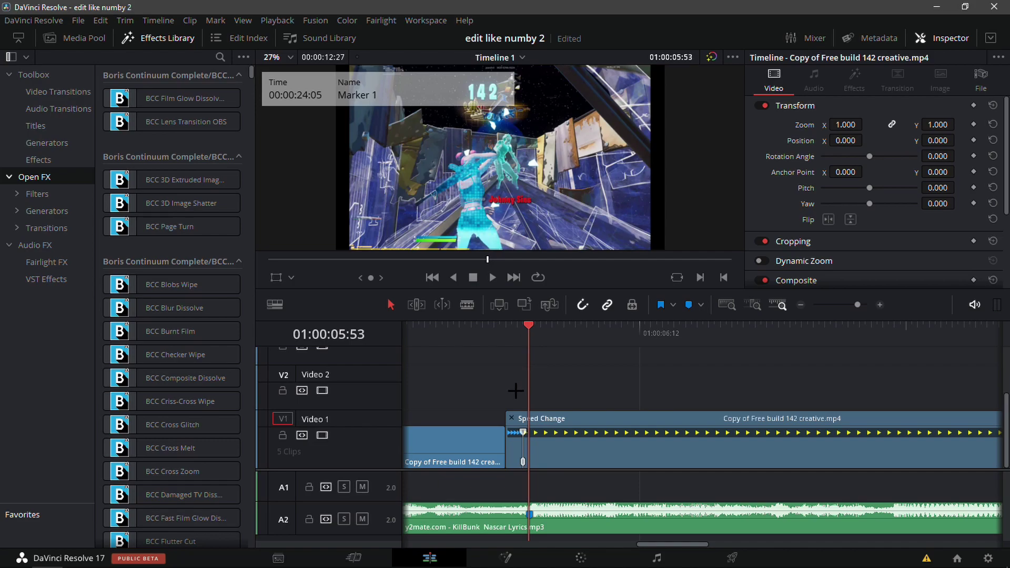
{"action": "left_click_drag", "start_coordinate": [850, 305], "coordinate": [854, 305]}
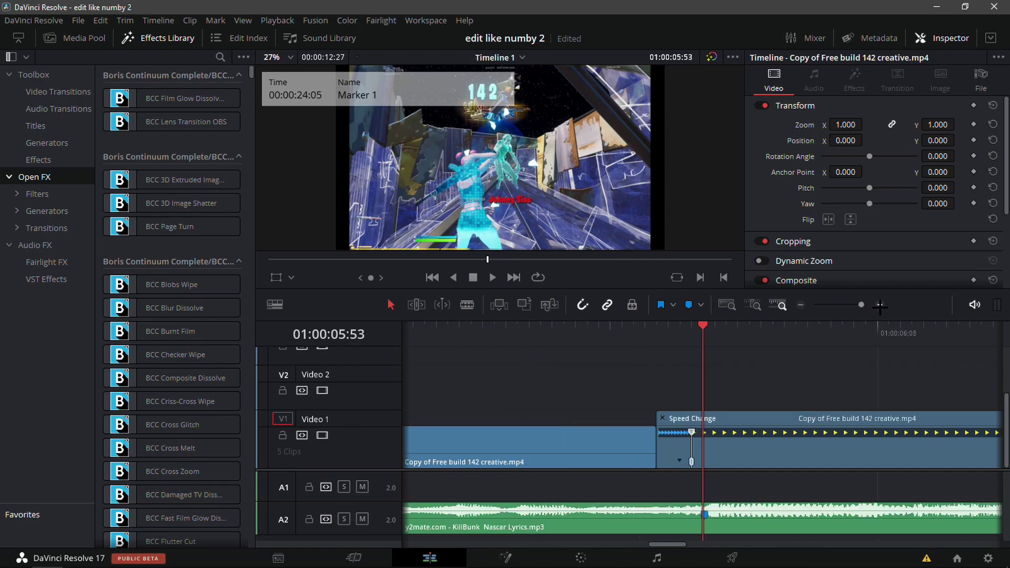
{"action": "left_click_drag", "start_coordinate": [698, 463], "coordinate": [701, 467]}
{"action": "key", "text": "ctrl+z"}
{"action": "left_click", "coordinate": [801, 307]}
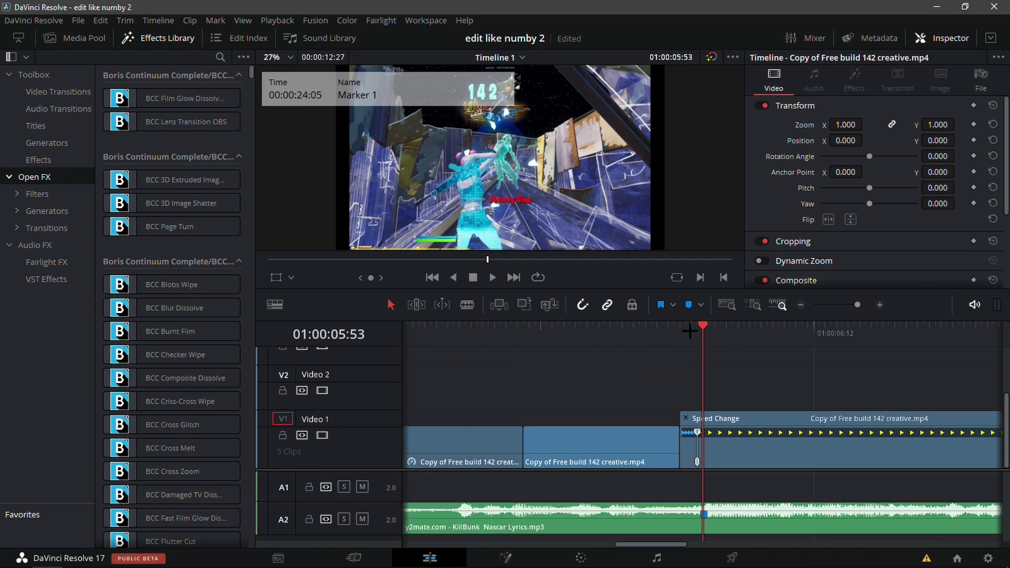
Split the slowed last clip on Video 1 at 01:00:06:43
{"action": "left_click_drag", "start_coordinate": [689, 330], "coordinate": [953, 365]}
{"action": "left_click_drag", "start_coordinate": [815, 308], "coordinate": [851, 312]}
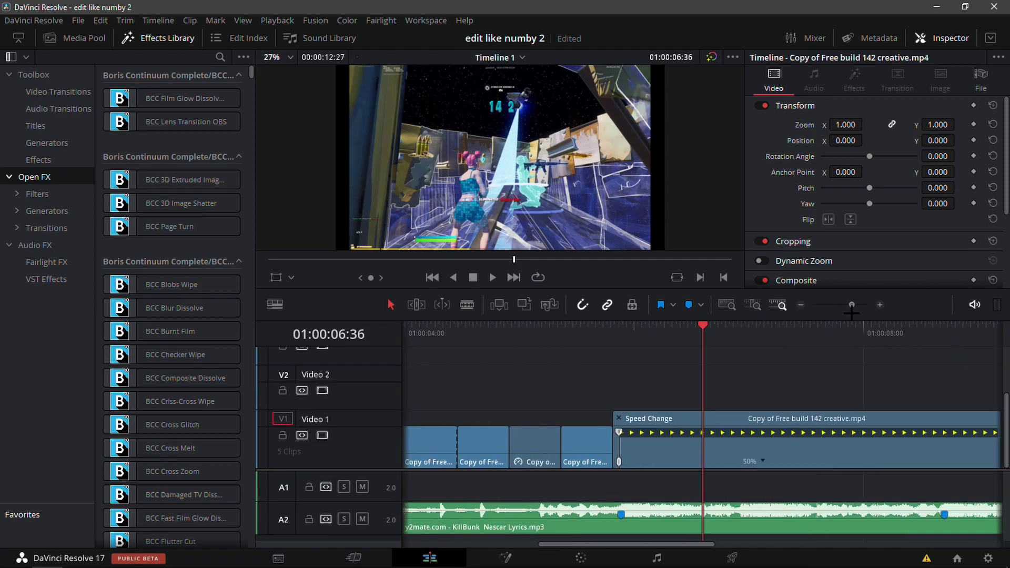
{"action": "left_click_drag", "start_coordinate": [706, 336], "coordinate": [715, 336]}
{"action": "left_click", "coordinate": [747, 432]}
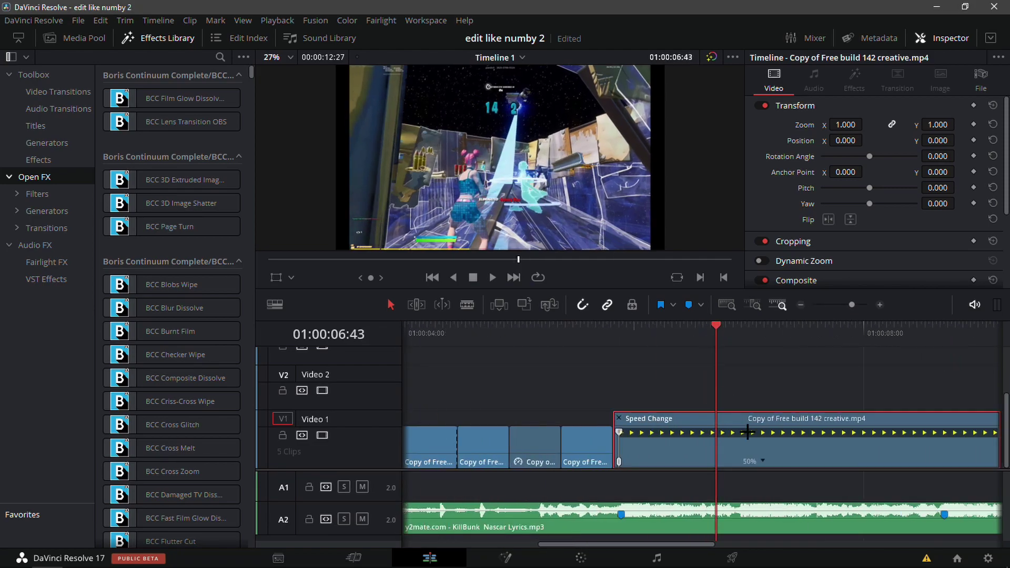
{"action": "key", "text": "ctrl+b"}
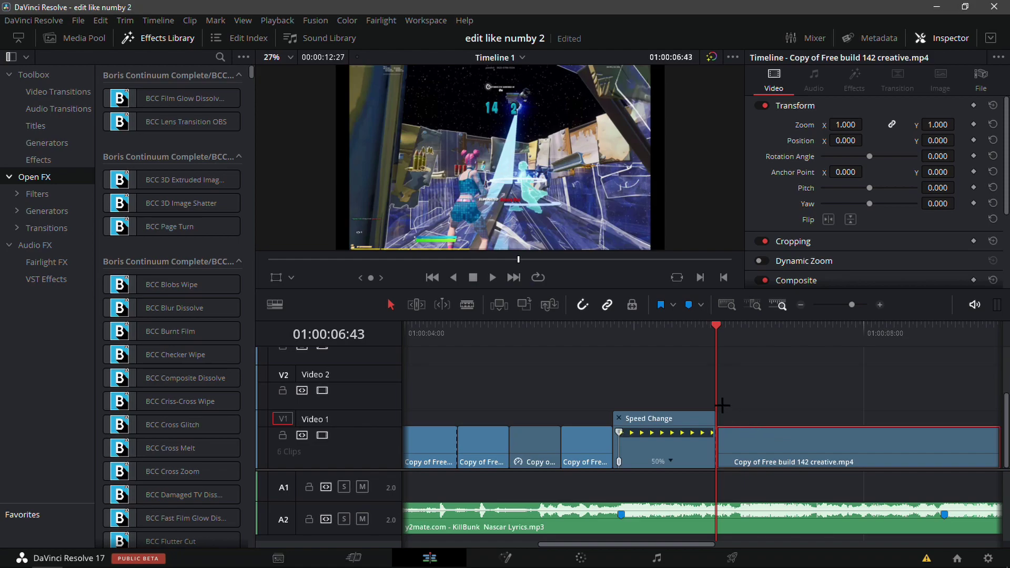
Delete the leftover clip after 01:00:06:43 on Video 1 and play back the reversed and slowed sections
{"action": "key", "text": "Delete"}
{"action": "key", "text": "j"}
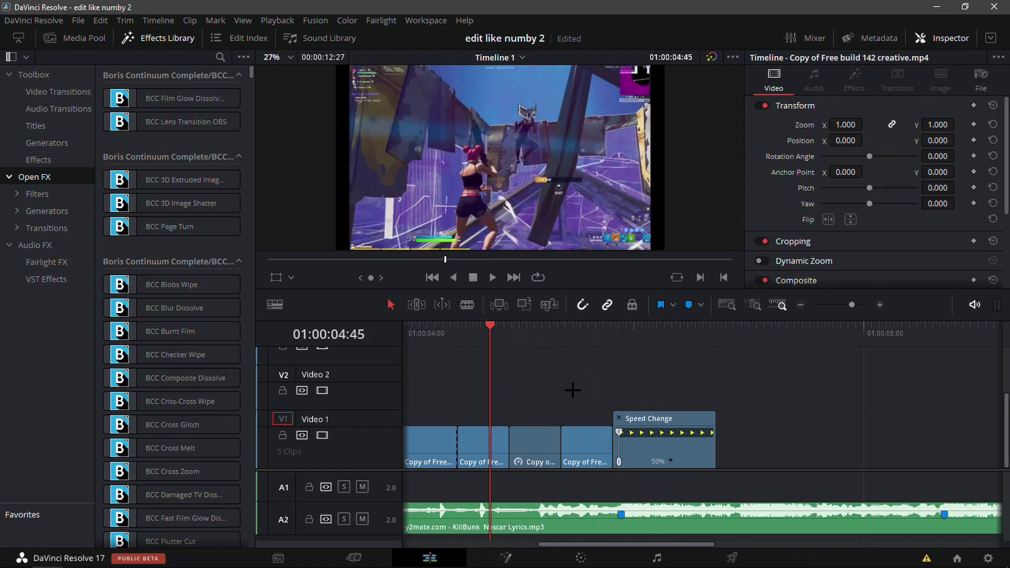
{"action": "key", "text": "l"}
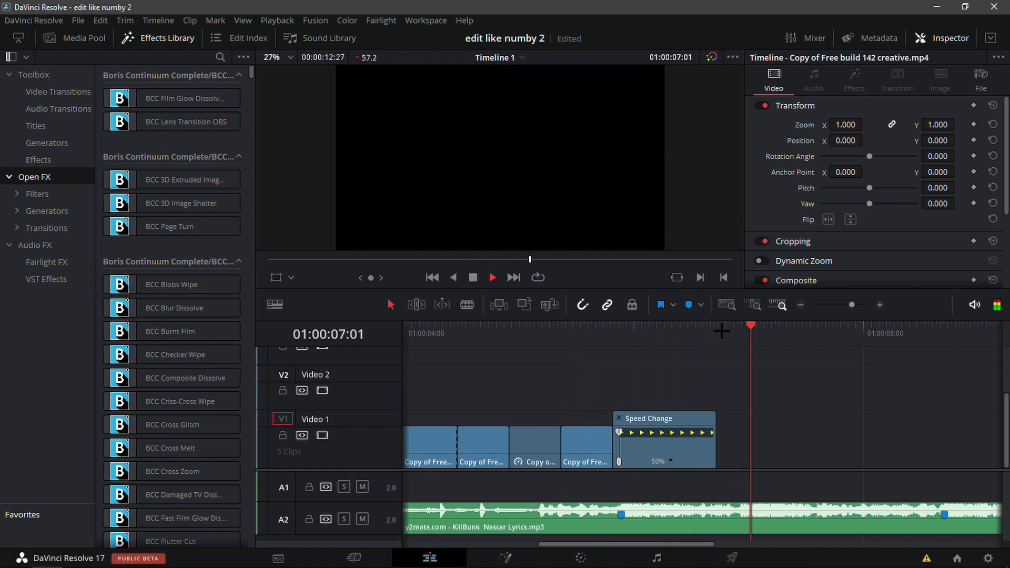
{"action": "key", "text": "k"}
Add an Adjustment Clip on Video 2 above the reversed clip, starting at 01:00:04:55
{"action": "left_click_drag", "start_coordinate": [613, 337], "coordinate": [511, 360]}
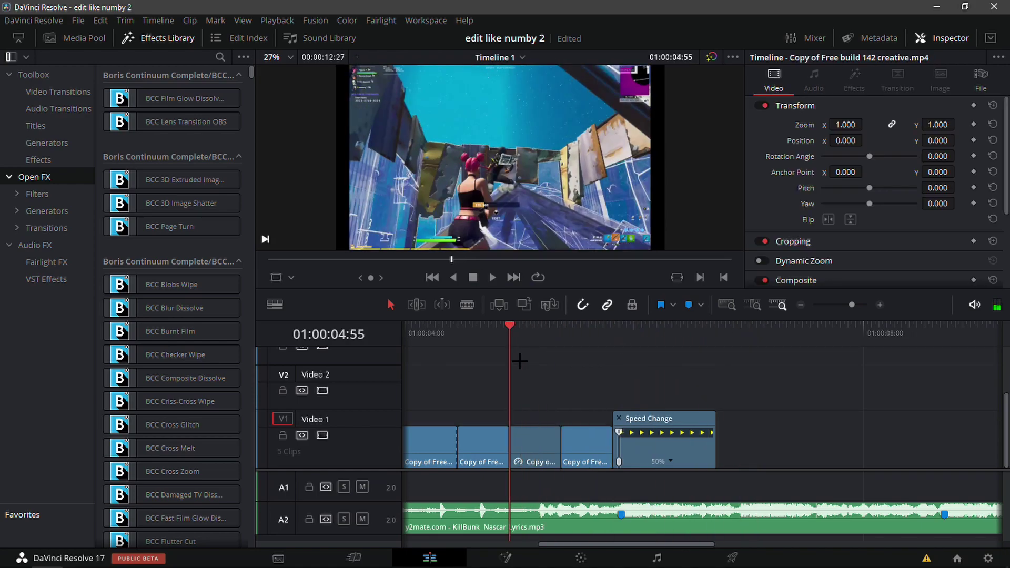
{"action": "left_click", "coordinate": [188, 226]}
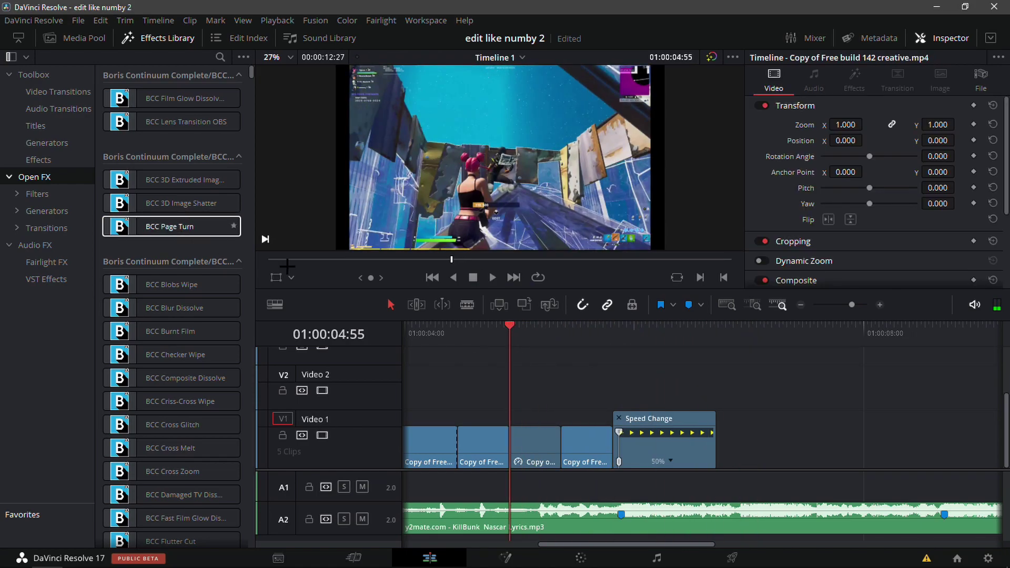
{"action": "left_click", "coordinate": [32, 160]}
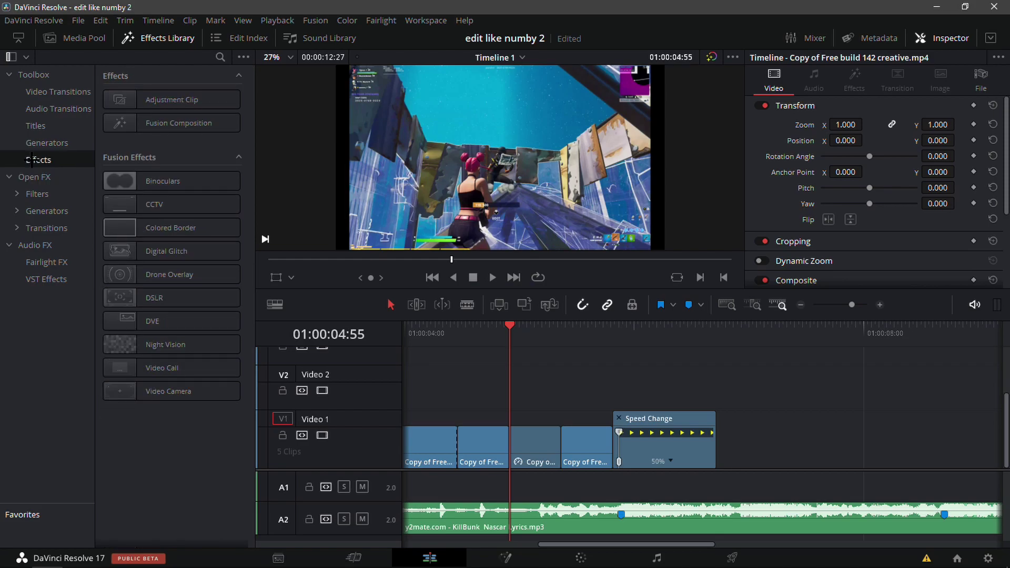
{"action": "left_click_drag", "start_coordinate": [172, 100], "coordinate": [574, 383]}
{"action": "left_click", "coordinate": [561, 332]}
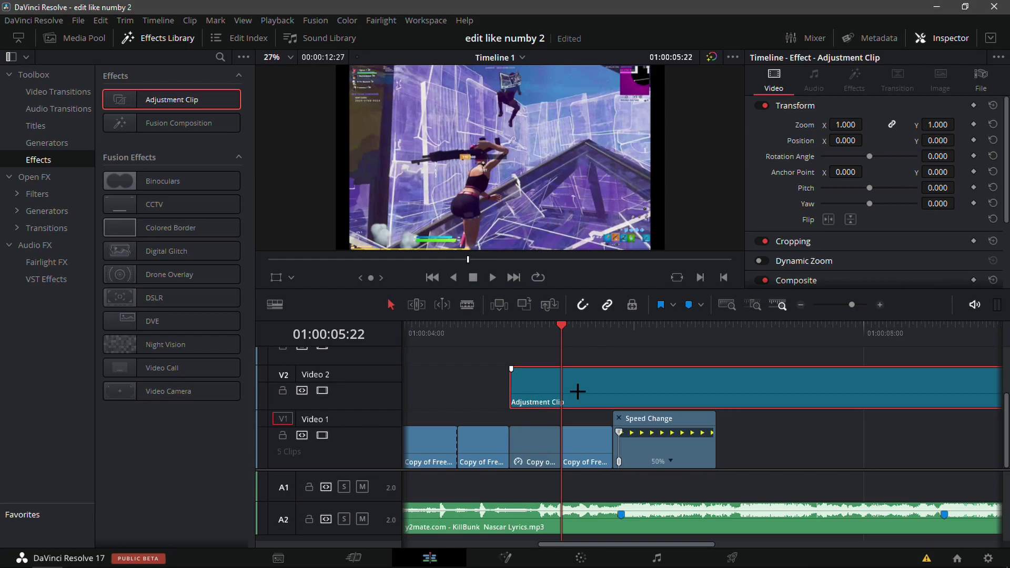
{"action": "left_click_drag", "start_coordinate": [553, 332], "coordinate": [514, 360]}
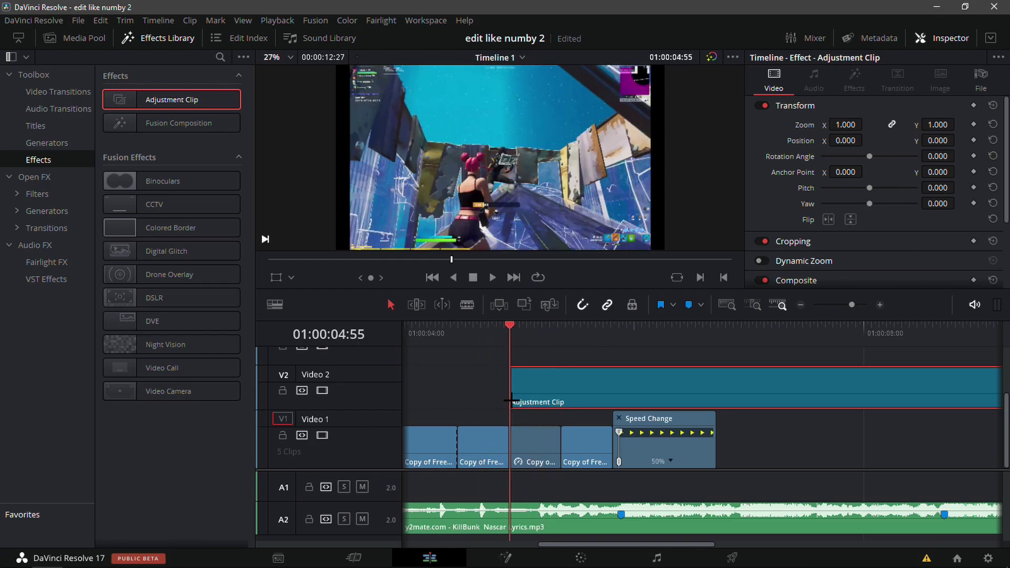
Cut the adjustment clip at the reversed clip's end, 01:00:05:22, and delete the excess
{"action": "left_click", "coordinate": [526, 440]}
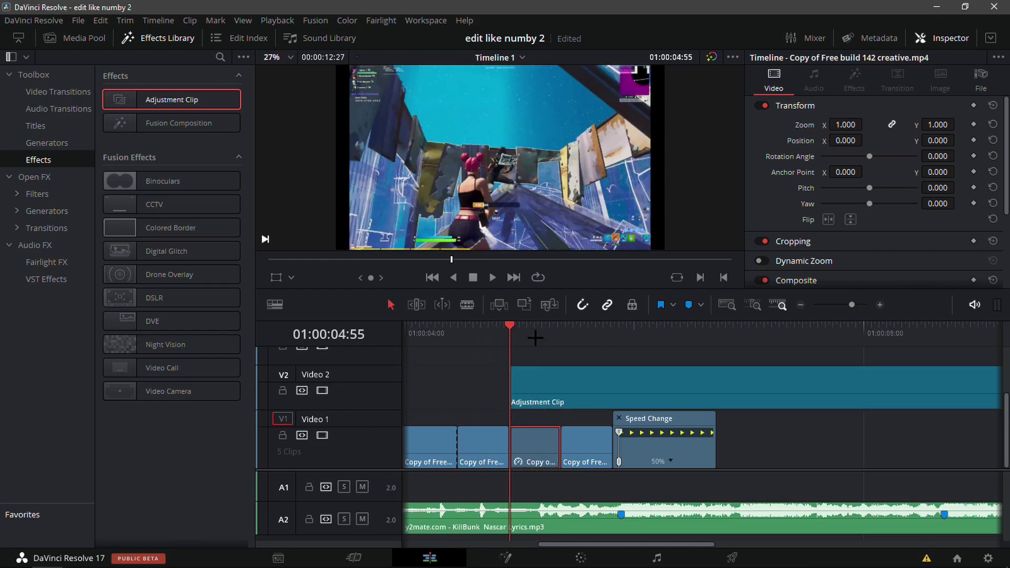
{"action": "key", "text": "Down"}
{"action": "left_click", "coordinate": [571, 369]}
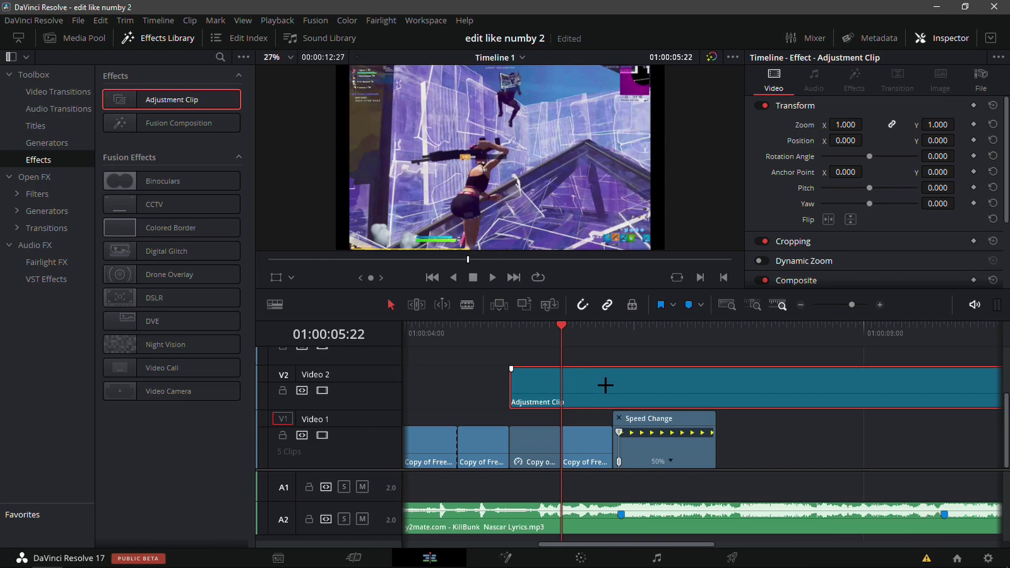
{"action": "key", "text": "ctrl+b"}
{"action": "key", "text": "Delete"}
{"action": "key", "text": "Up"}
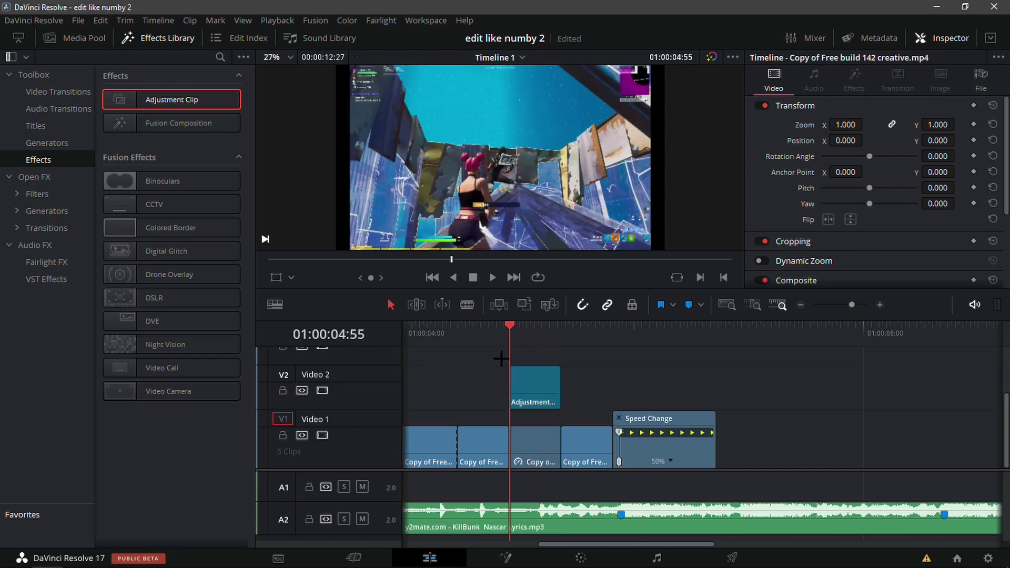
Open the adjustment clip in Fusion, then switch to File Explorer and open the Desktop folder "How to Edit like Numby"
{"action": "left_click", "coordinate": [514, 376]}
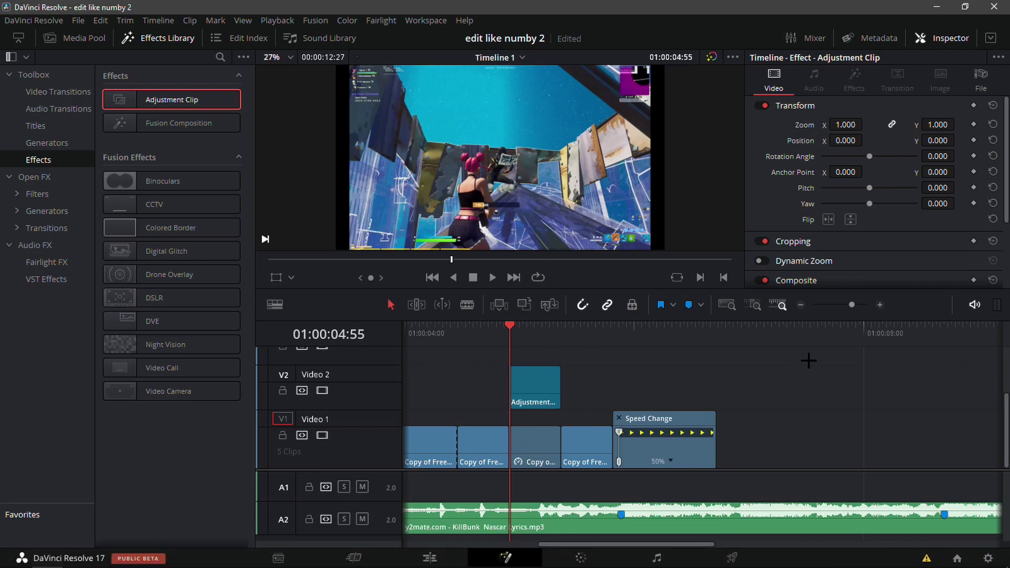
{"action": "key", "text": "shift+5"}
{"action": "key", "text": "super"}
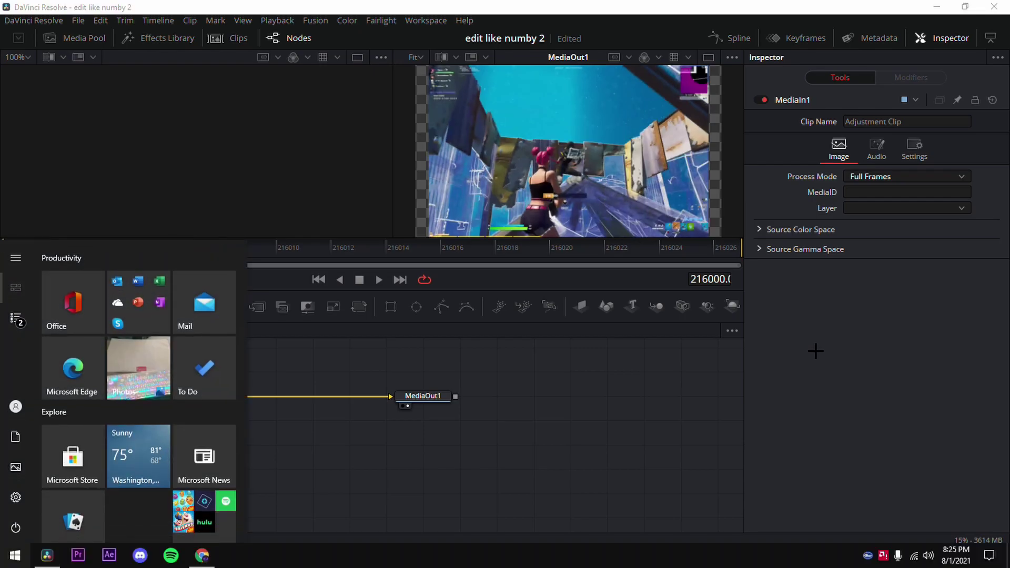
{"action": "type", "text": "f"}
{"action": "key", "text": "Return"}
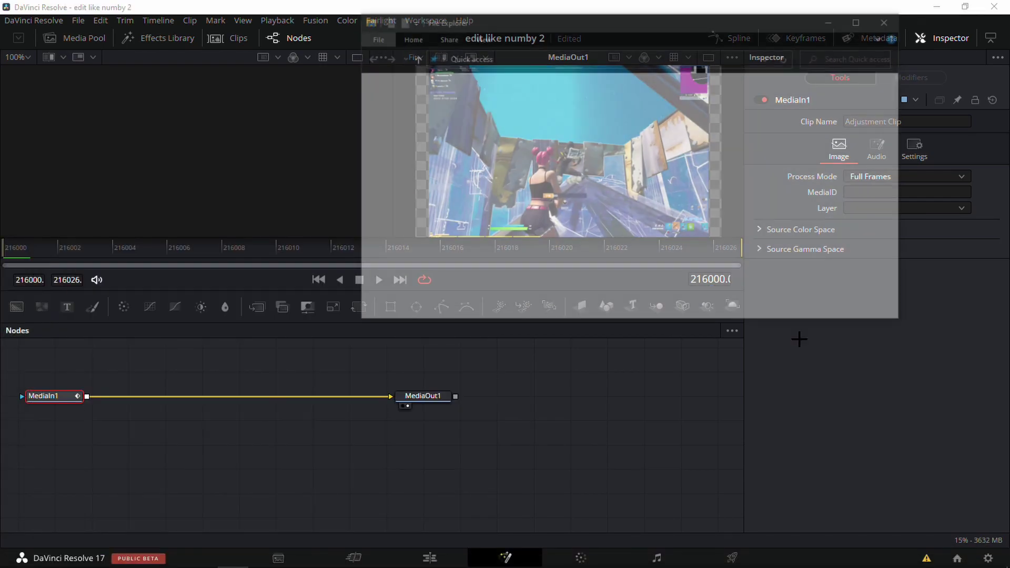
{"action": "left_click", "coordinate": [400, 103]}
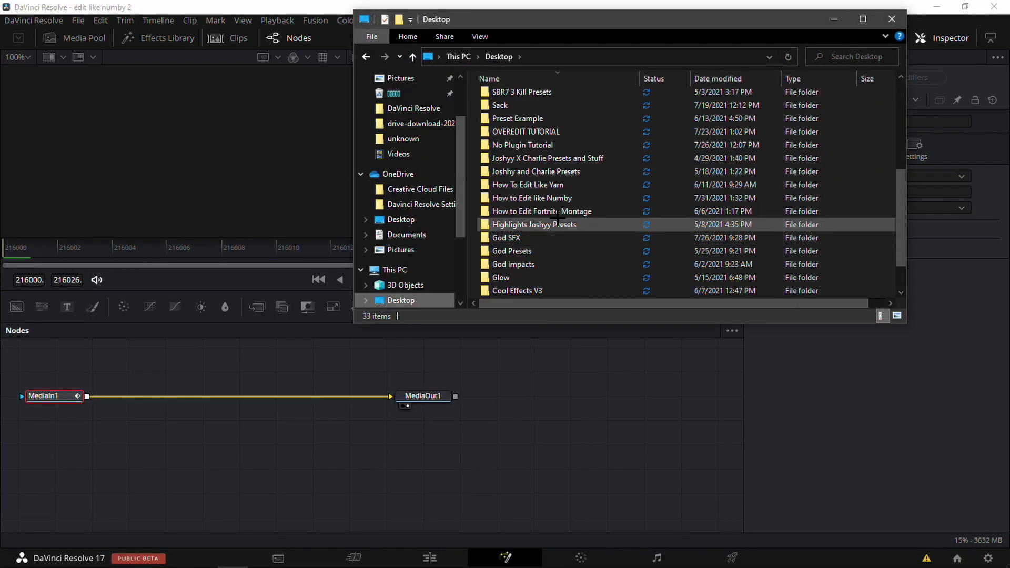
{"action": "scroll", "coordinate": [567, 152], "scroll_direction": "up", "scroll_amount": 3}
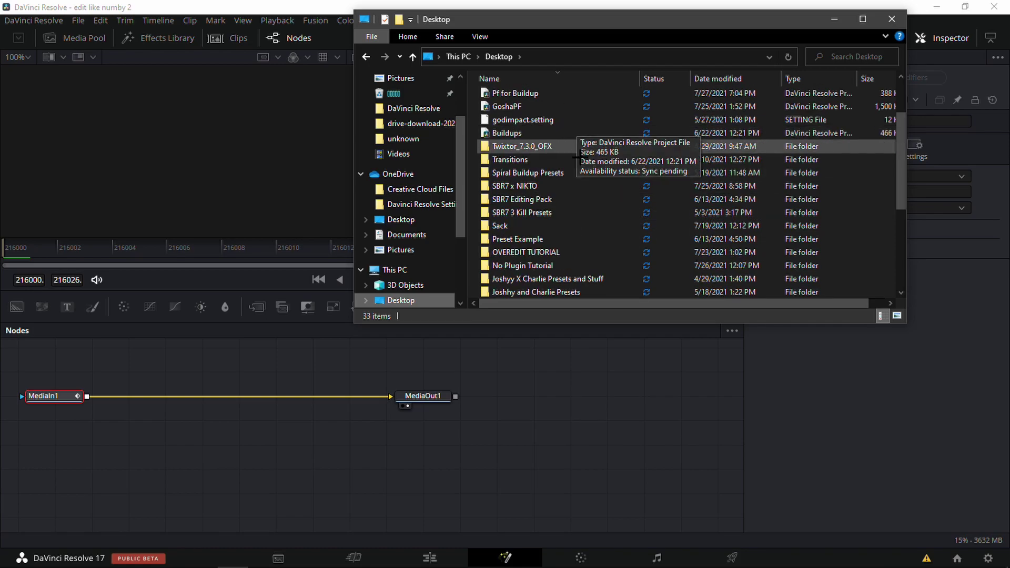
{"action": "scroll", "coordinate": [584, 173], "scroll_direction": "down", "scroll_amount": 4}
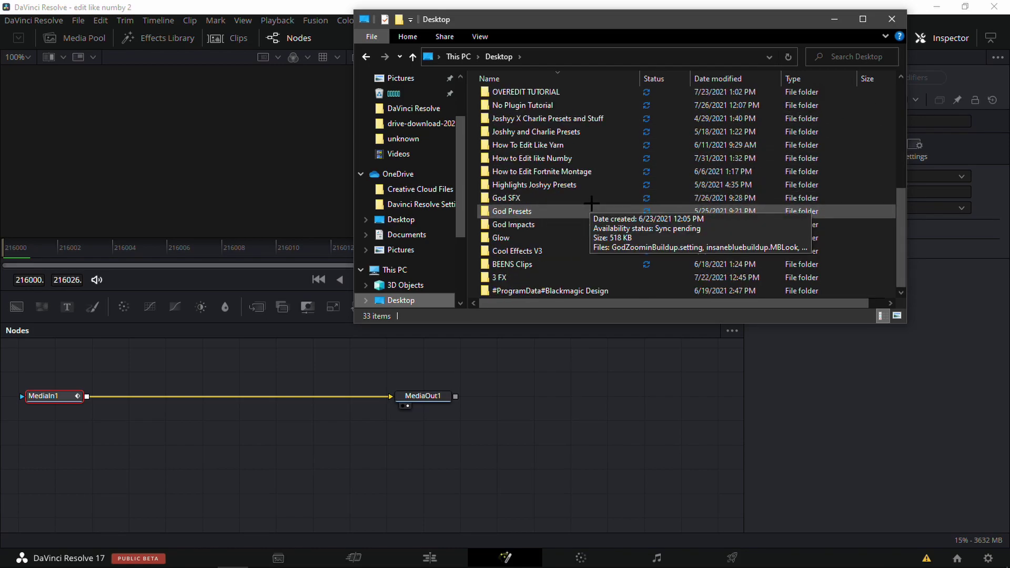
{"action": "double_click", "coordinate": [548, 157]}
Insert the folder's first preset between MediaIn1 and MediaOut1, and return to the Edit page
{"action": "left_click_drag", "start_coordinate": [534, 98], "coordinate": [243, 395]}
{"action": "left_click", "coordinate": [293, 473]}
{"action": "left_click", "coordinate": [429, 557]}
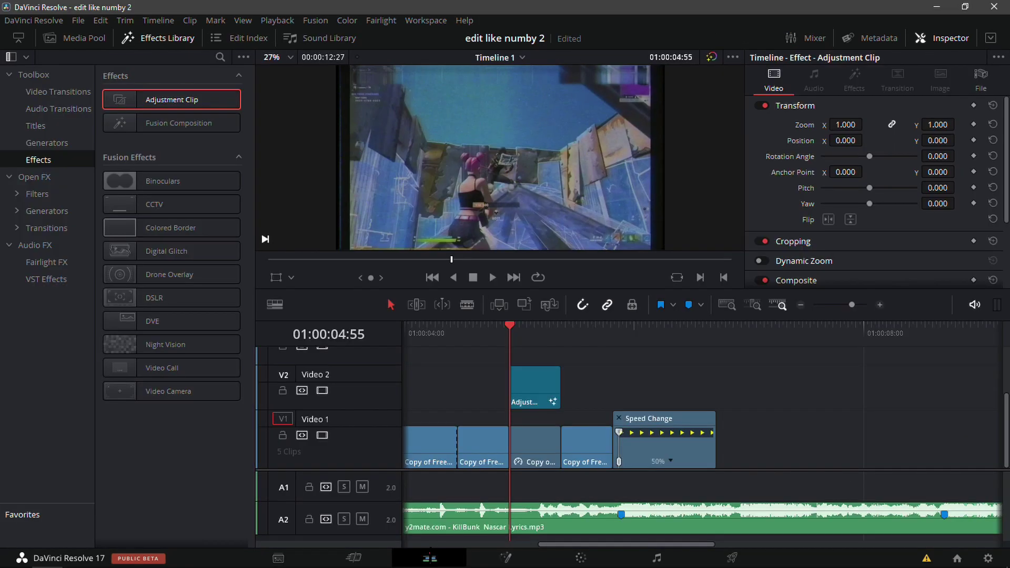
Give the adjustment clip above the reversed clip a fade-in of about three frames
{"action": "left_click", "coordinate": [876, 305]}
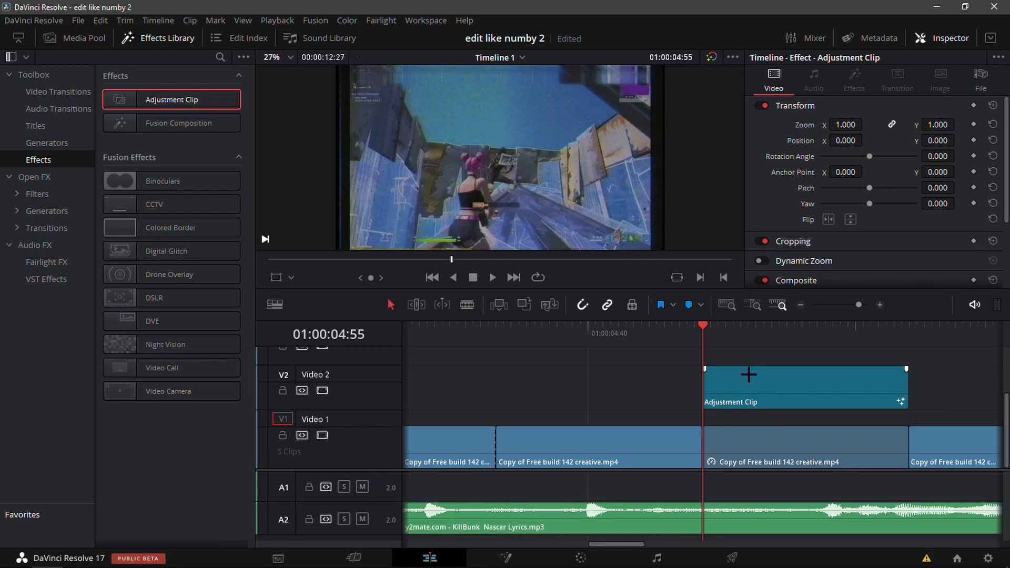
{"action": "key", "text": "Right"}
{"action": "key", "text": "Right"}
{"action": "key", "text": "Right"}
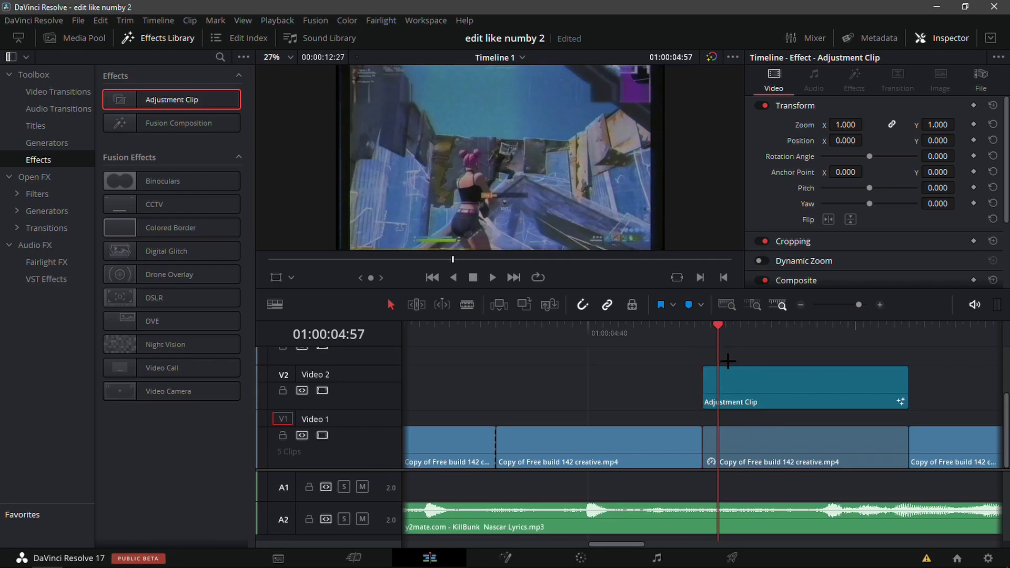
{"action": "left_click_drag", "start_coordinate": [704, 370], "coordinate": [725, 373]}
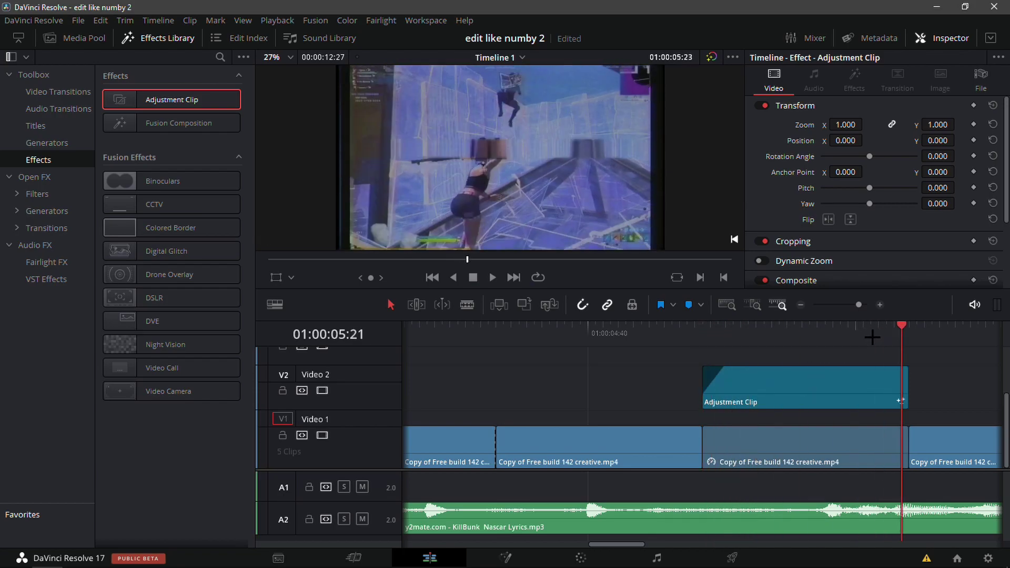
Give the same adjustment clip a fade-out starting at 01:00:05:19, about three frames long
{"action": "left_click", "coordinate": [926, 325]}
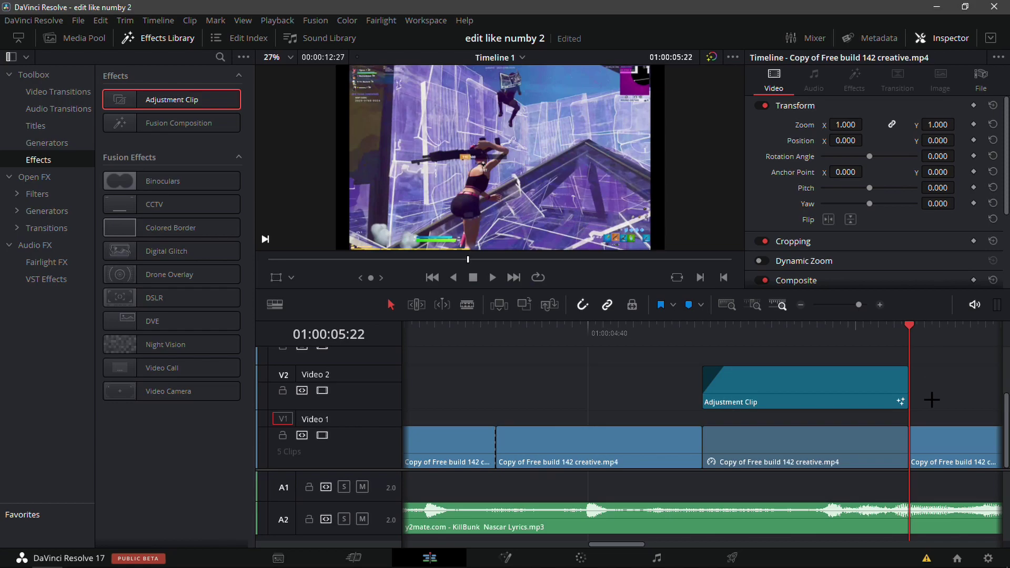
{"action": "key", "text": "Left"}
{"action": "key", "text": "Left"}
{"action": "key", "text": "Left"}
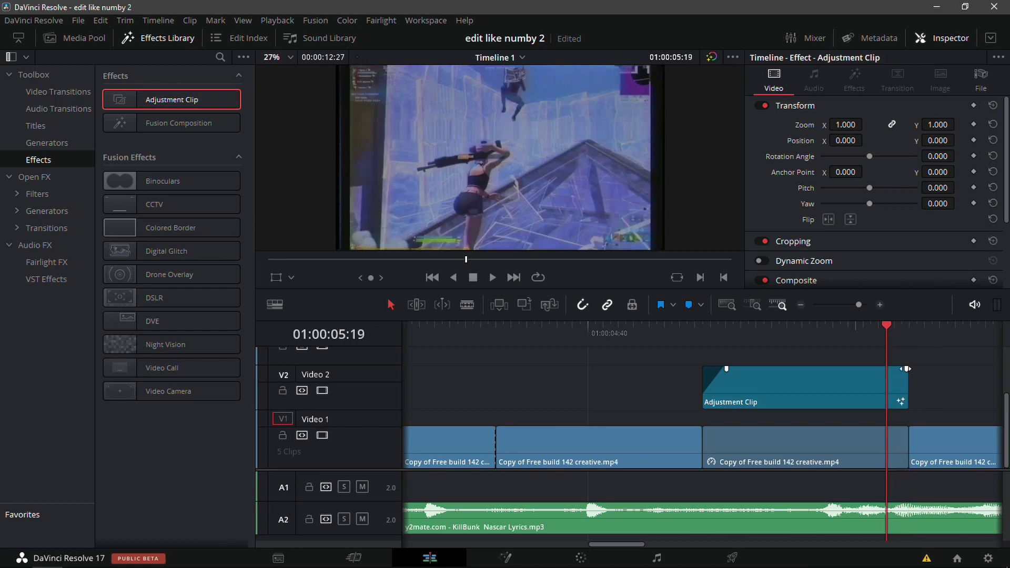
{"action": "left_click_drag", "start_coordinate": [906, 369], "coordinate": [885, 389]}
Play back the reversed section with its faded preset effect in context
{"action": "left_click_drag", "start_coordinate": [868, 331], "coordinate": [715, 360]}
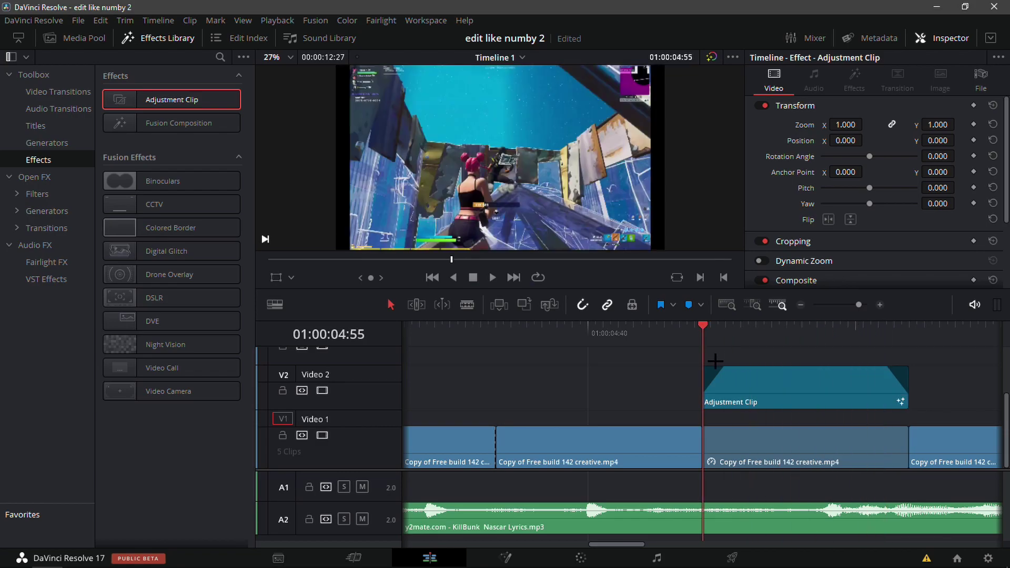
{"action": "key", "text": "space"}
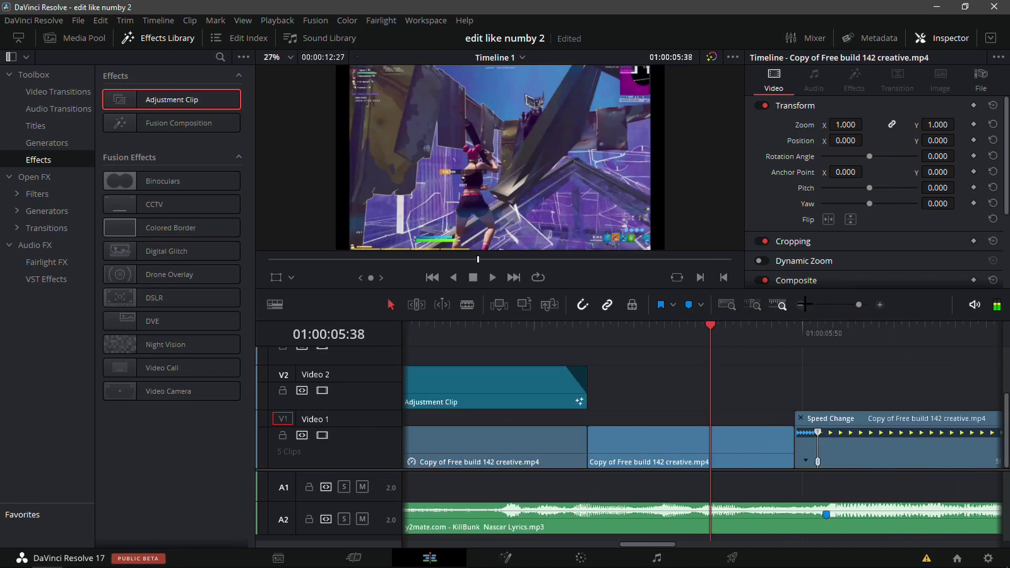
{"action": "left_click", "coordinate": [804, 304]}
{"action": "key", "text": "/"}
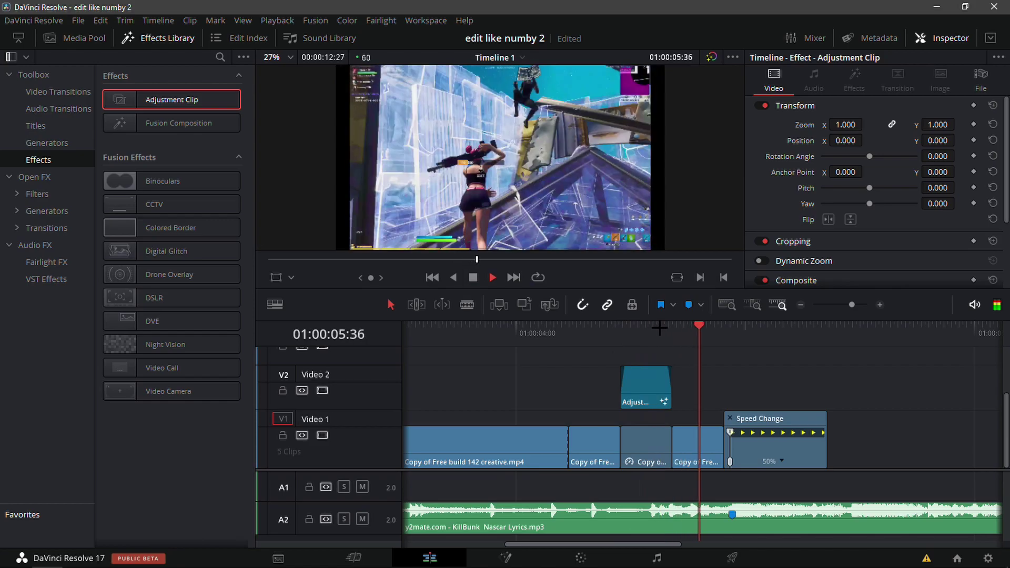
Add another Adjustment Clip on Video 2, starting at the music marker at 01:00:05:53
{"action": "left_click_drag", "start_coordinate": [638, 328], "coordinate": [724, 376]}
{"action": "mouse_move", "coordinate": [172, 99]}
{"action": "left_mouse_down"}
{"action": "mouse_move", "coordinate": [759, 381]}
{"action": "mouse_move", "coordinate": [738, 392]}
{"action": "left_mouse_up"}
{"action": "left_click", "coordinate": [737, 341]}
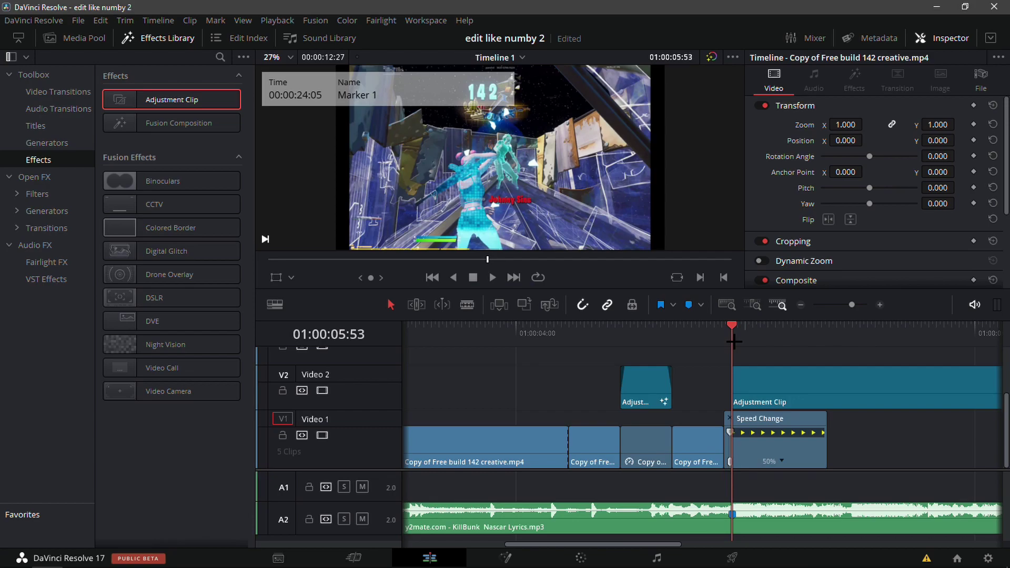
{"action": "left_click", "coordinate": [876, 304]}
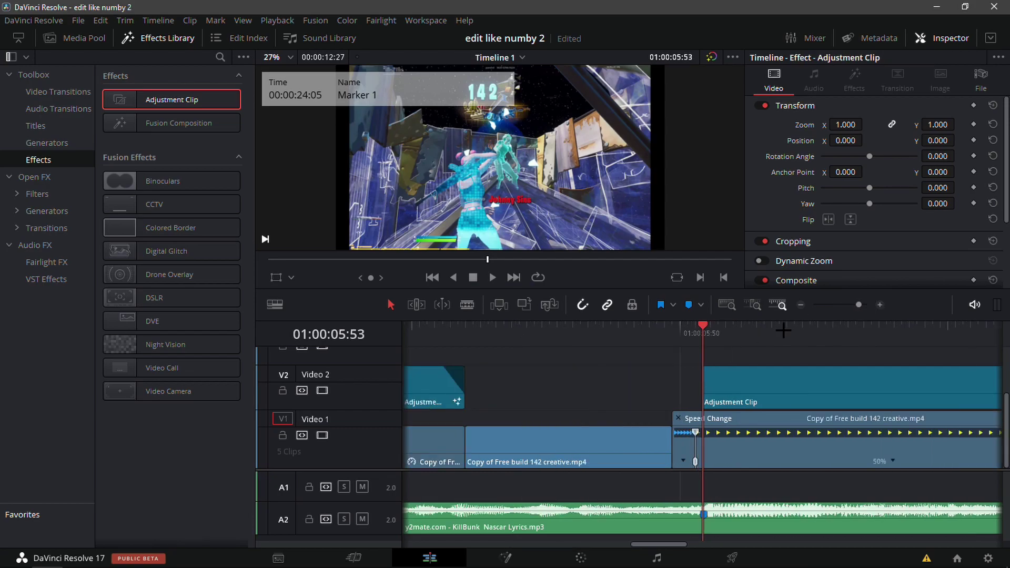
{"action": "left_click", "coordinate": [751, 460]}
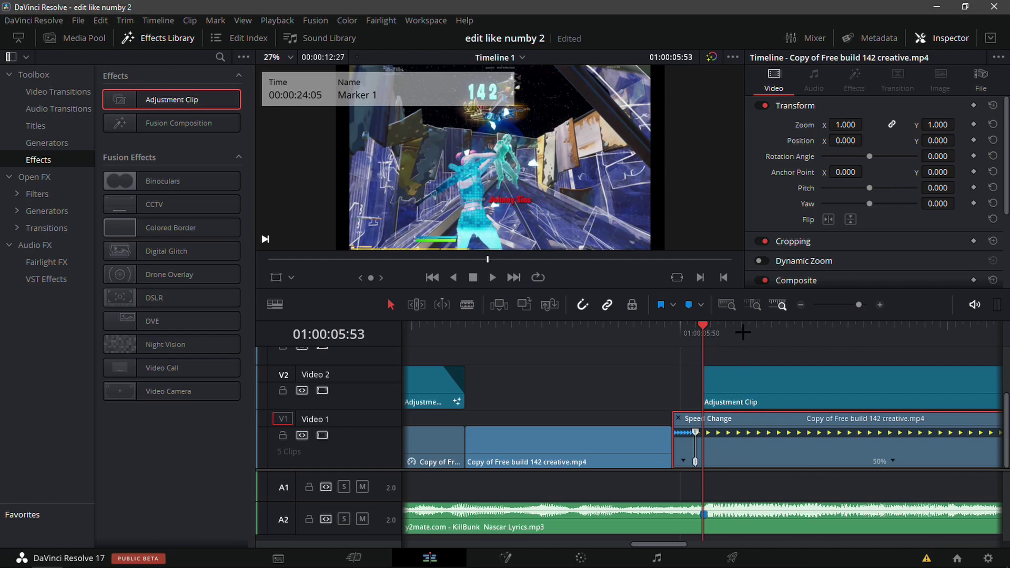
Cut the new adjustment clip at 01:00:06:43, where the slowed clip ends, and delete the excess
{"action": "left_click", "coordinate": [799, 306]}
{"action": "left_click_drag", "start_coordinate": [841, 339], "coordinate": [889, 350]}
{"action": "left_click", "coordinate": [927, 388]}
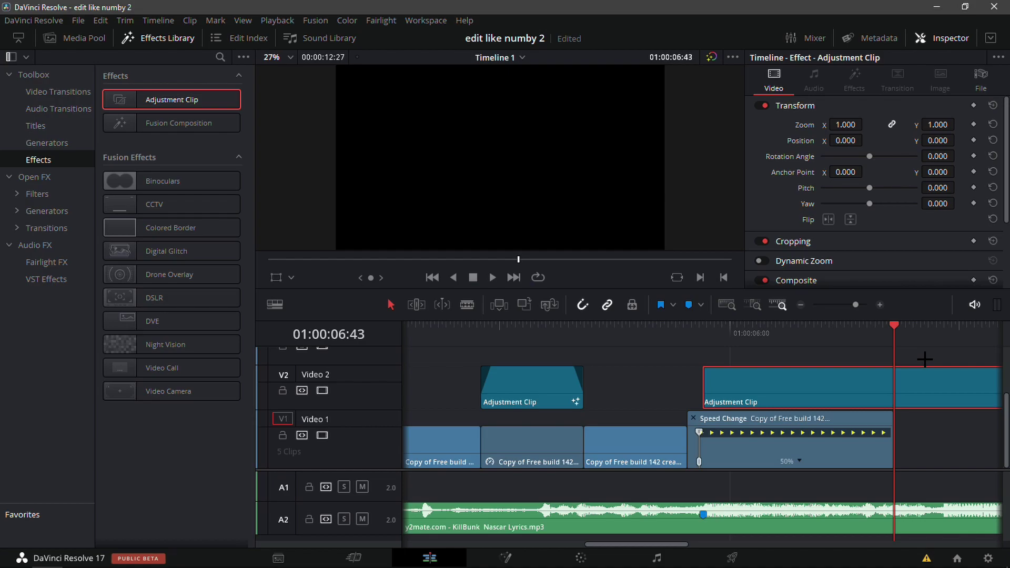
{"action": "key", "text": "ctrl+b"}
{"action": "left_click", "coordinate": [909, 390]}
{"action": "key", "text": "Delete"}
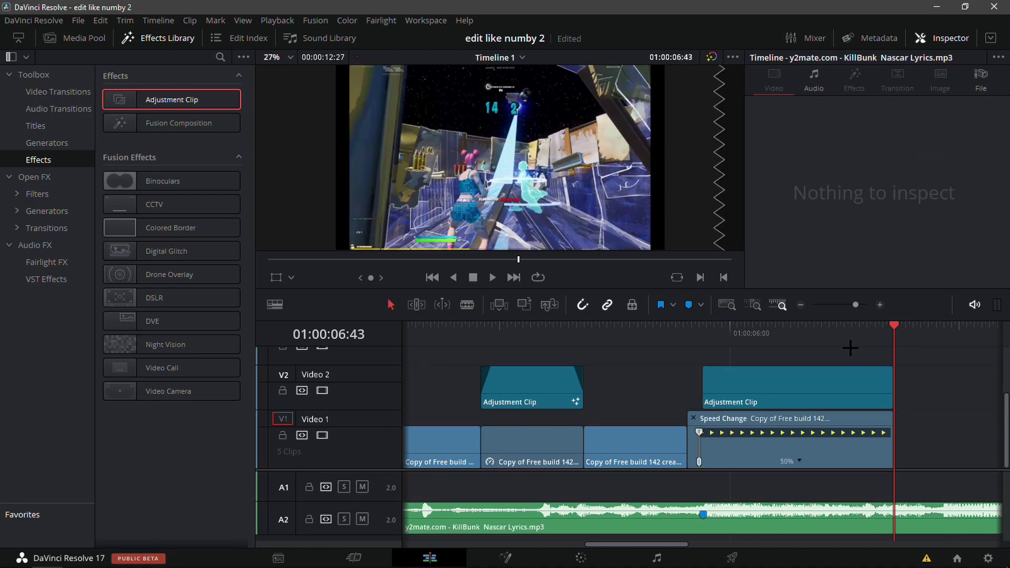
Open the second adjustment clip in Fusion and add the folder's second preset, containing the two S_Shake nodes, to the node graph
{"action": "mouse_move", "coordinate": [752, 336]}
{"action": "left_mouse_down"}
{"action": "mouse_move", "coordinate": [712, 342]}
{"action": "mouse_move", "coordinate": [699, 358]}
{"action": "mouse_move", "coordinate": [736, 428]}
{"action": "mouse_move", "coordinate": [703, 450]}
{"action": "left_mouse_up"}
{"action": "mouse_move", "coordinate": [392, 566]}
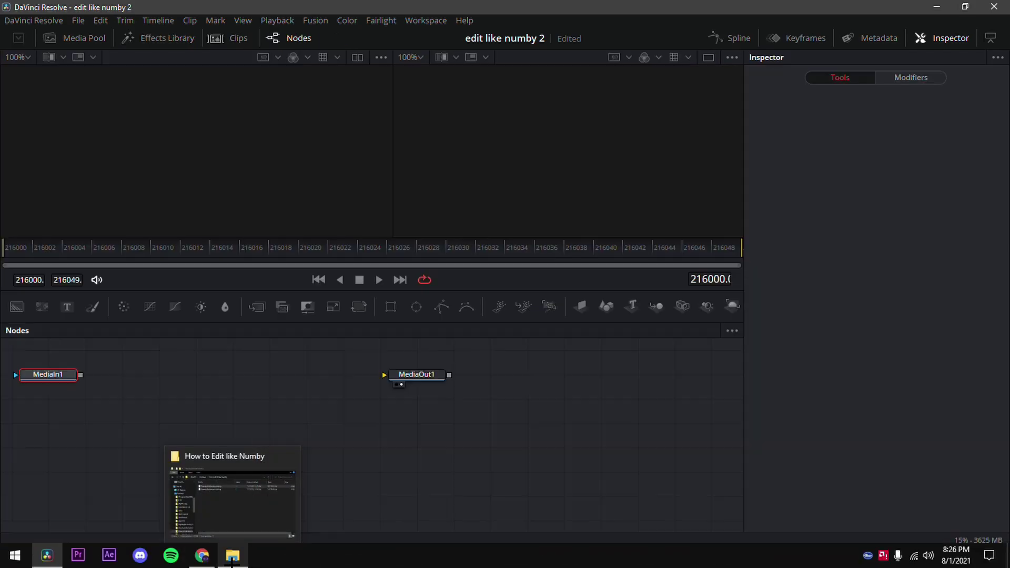
{"action": "left_click", "coordinate": [231, 560]}
{"action": "left_click", "coordinate": [535, 112]}
{"action": "left_click_drag", "start_coordinate": [534, 111], "coordinate": [197, 430]}
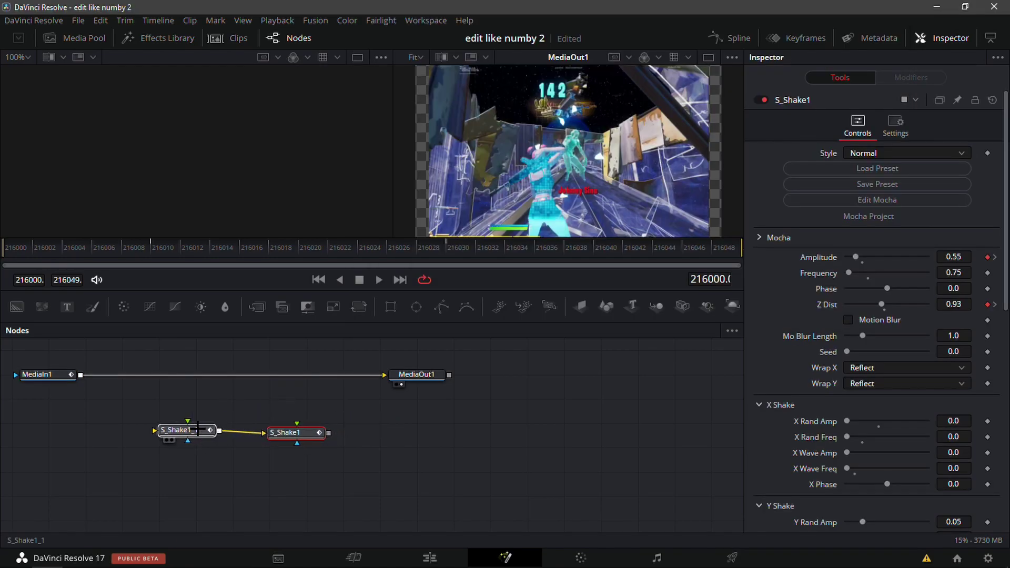
Connect MediaIn1 to S_Shake1_1 and S_Shake1 to MediaOut1, and return to the Edit page
{"action": "left_click_drag", "start_coordinate": [350, 374], "coordinate": [189, 430]}
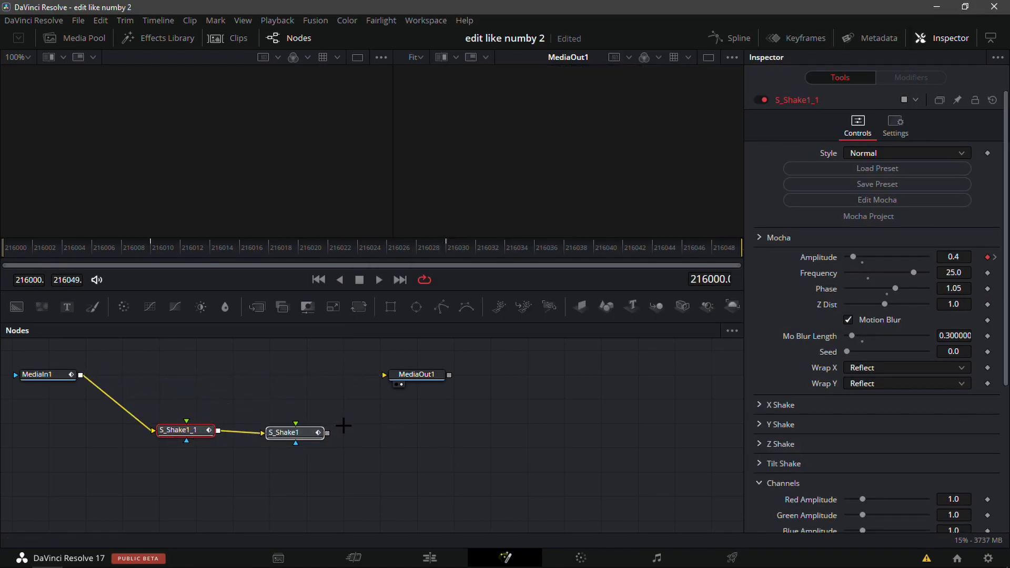
{"action": "left_click_drag", "start_coordinate": [327, 432], "coordinate": [384, 374]}
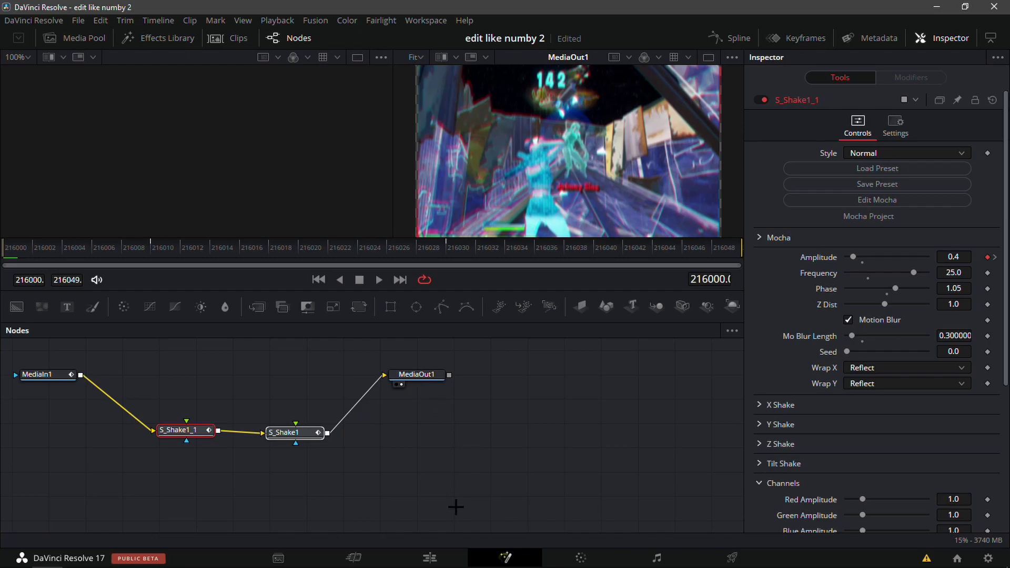
{"action": "left_click", "coordinate": [430, 557]}
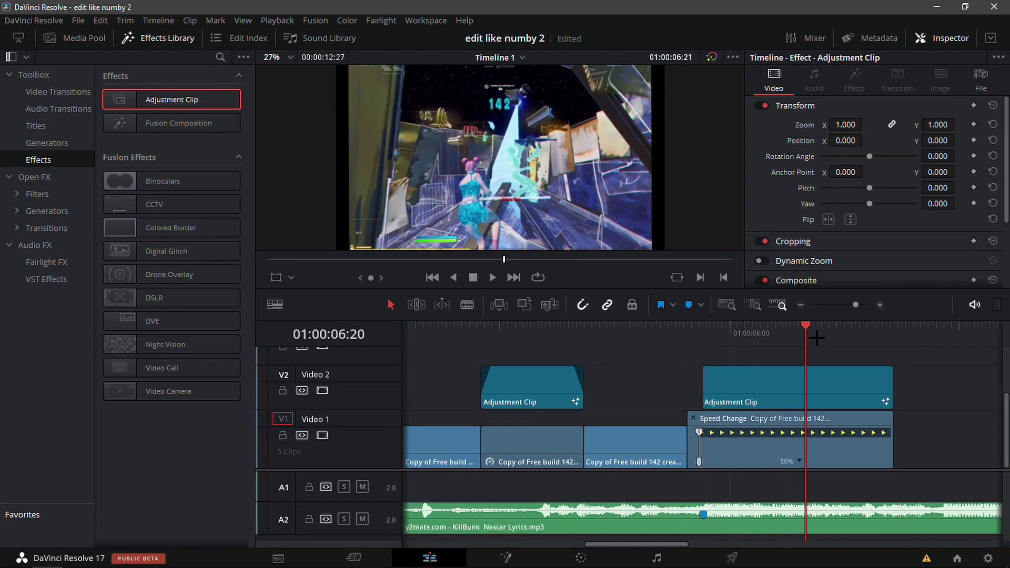
Combine all gameplay clips on Video 1 and both adjustment clips on Video 2 into one new compound clip
{"action": "left_click_drag", "start_coordinate": [817, 339], "coordinate": [704, 377]}
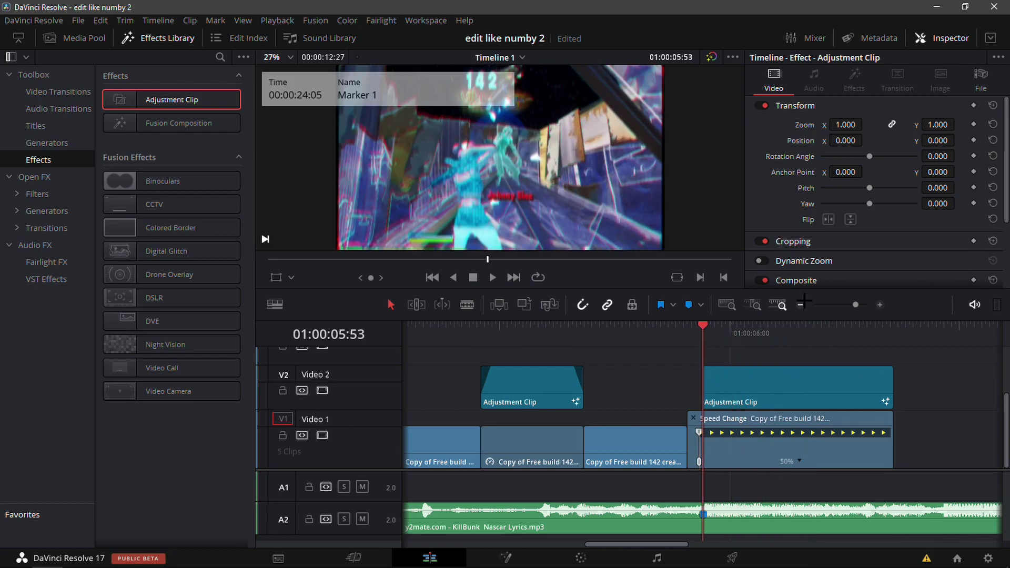
{"action": "key", "text": "ctrl+minus"}
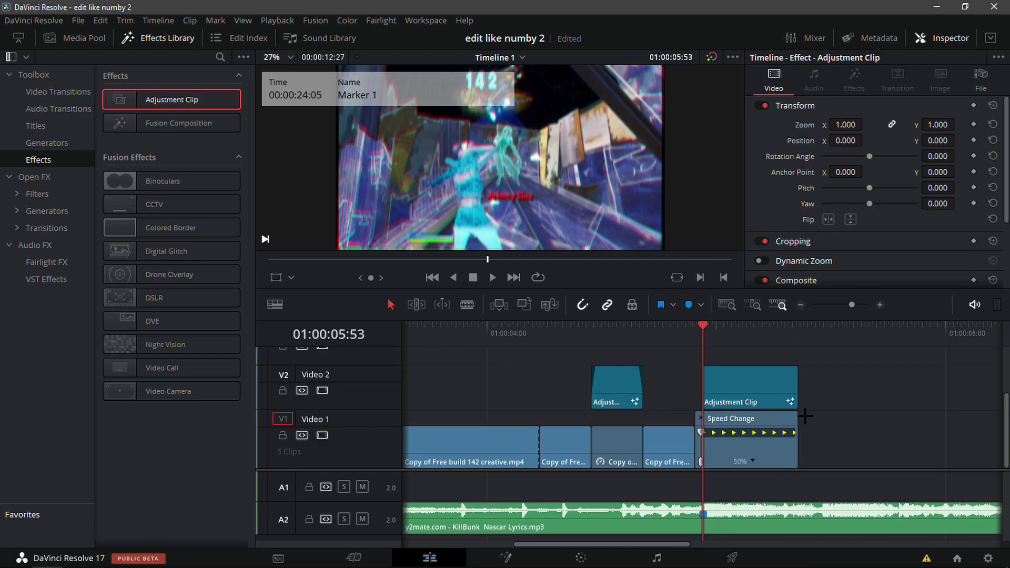
{"action": "left_click_drag", "start_coordinate": [824, 427], "coordinate": [689, 456]}
{"action": "left_click_drag", "start_coordinate": [915, 451], "coordinate": [450, 379]}
{"action": "right_click", "coordinate": [622, 386]}
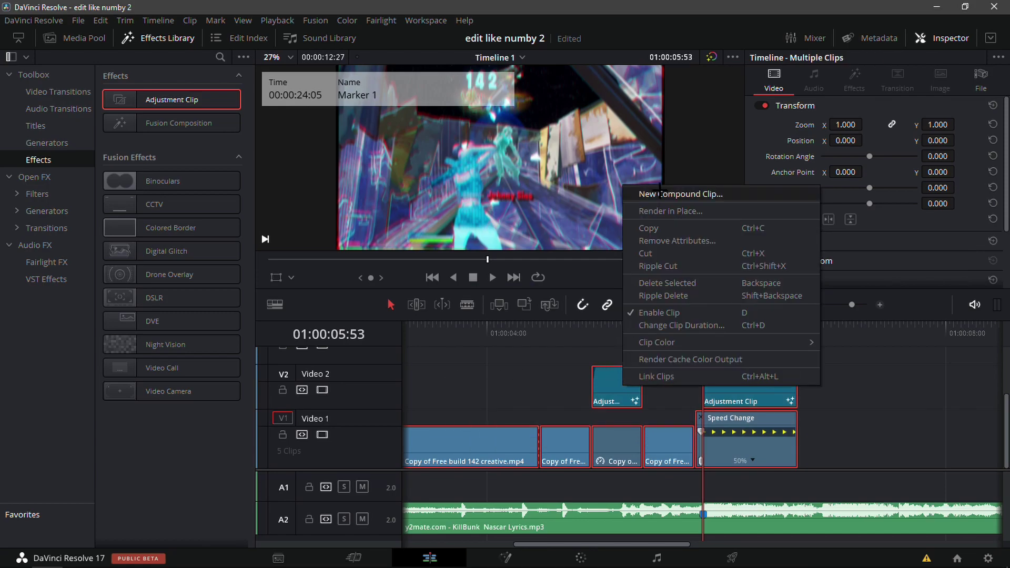
{"action": "left_click", "coordinate": [652, 194]}
{"action": "left_click", "coordinate": [585, 313]}
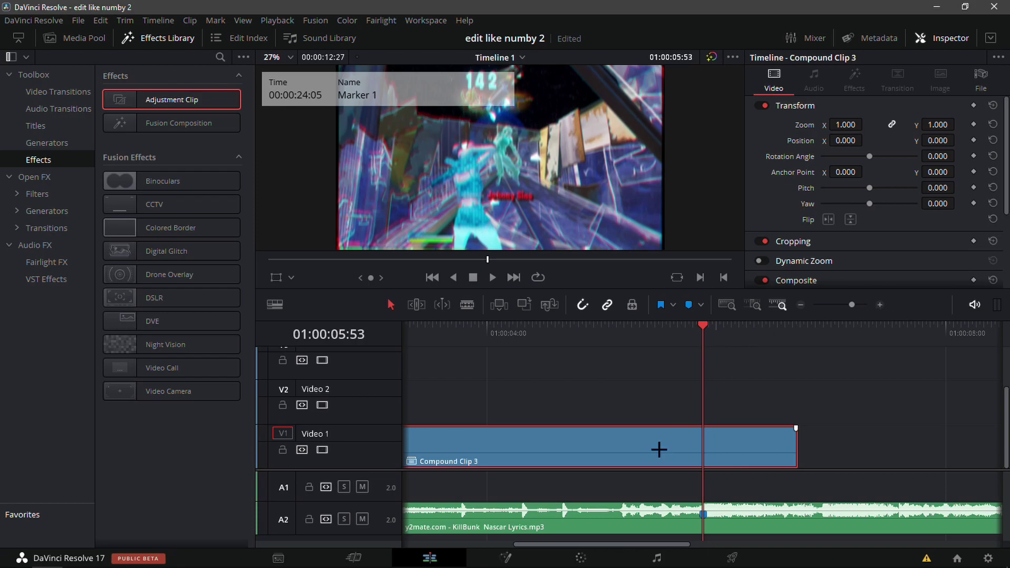
Add the Spaz 200 No Shield sound from the God SFX folder to Audio 1, its hit aligned with the music marker at 01:00:05:53
{"action": "mouse_move", "coordinate": [427, 564]}
{"action": "left_click", "coordinate": [233, 556]}
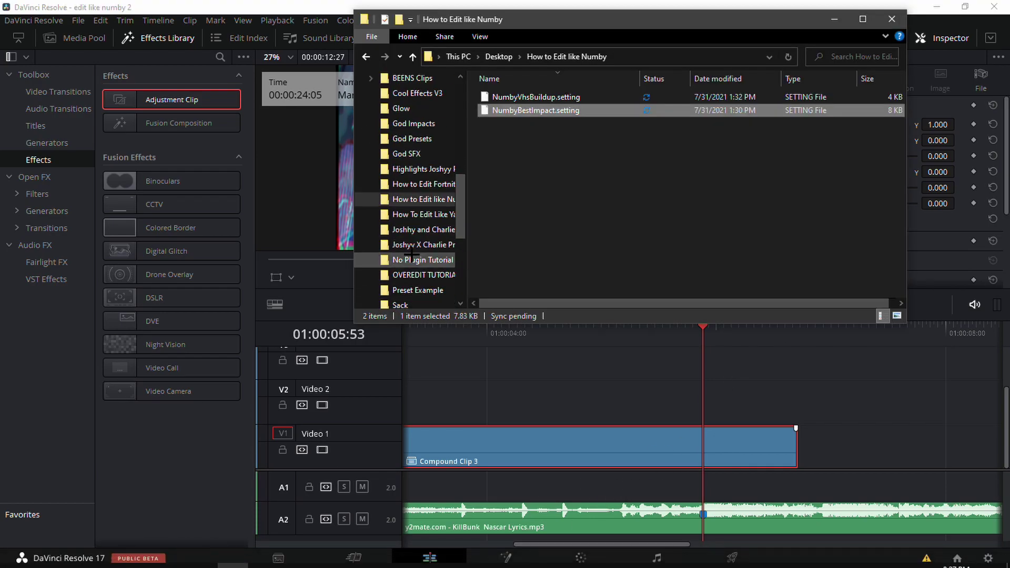
{"action": "left_click", "coordinate": [452, 154]}
{"action": "left_click_drag", "start_coordinate": [521, 203], "coordinate": [731, 489]}
{"action": "left_click", "coordinate": [876, 303]}
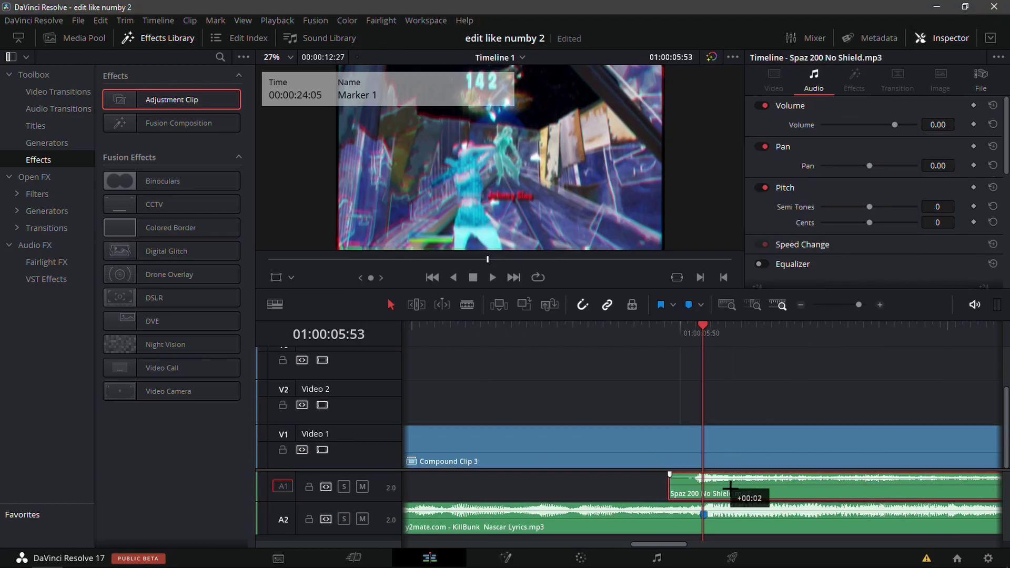
{"action": "left_click", "coordinate": [801, 304]}
{"action": "left_click", "coordinate": [800, 304]}
{"action": "left_click", "coordinate": [769, 363]}
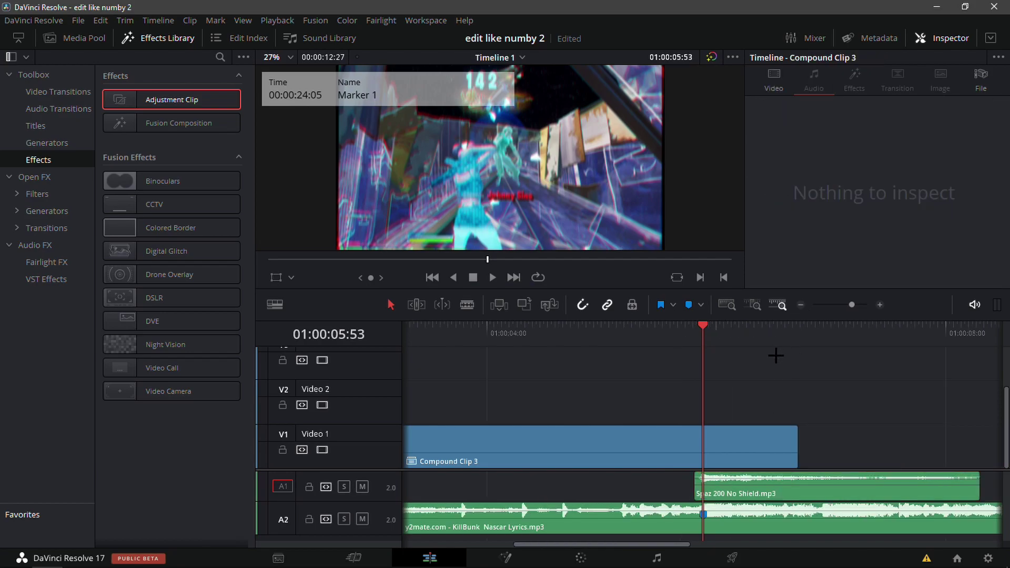
Cut the Spaz 200 sound effect at 01:00:06:43, delete the excess, and give it a fade-out of about 16 frames
{"action": "left_click_drag", "start_coordinate": [774, 329], "coordinate": [798, 328]}
{"action": "left_click", "coordinate": [826, 484]}
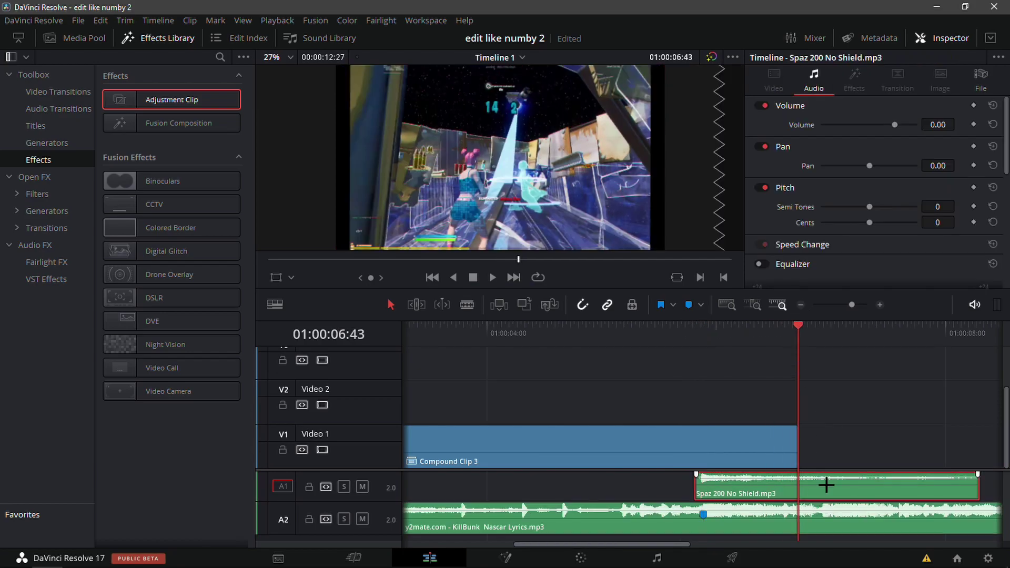
{"action": "left_click", "coordinate": [843, 488]}
{"action": "key", "text": "BackSpace"}
{"action": "left_click_drag", "start_coordinate": [757, 331], "coordinate": [769, 351]}
{"action": "left_click_drag", "start_coordinate": [797, 474], "coordinate": [768, 477]}
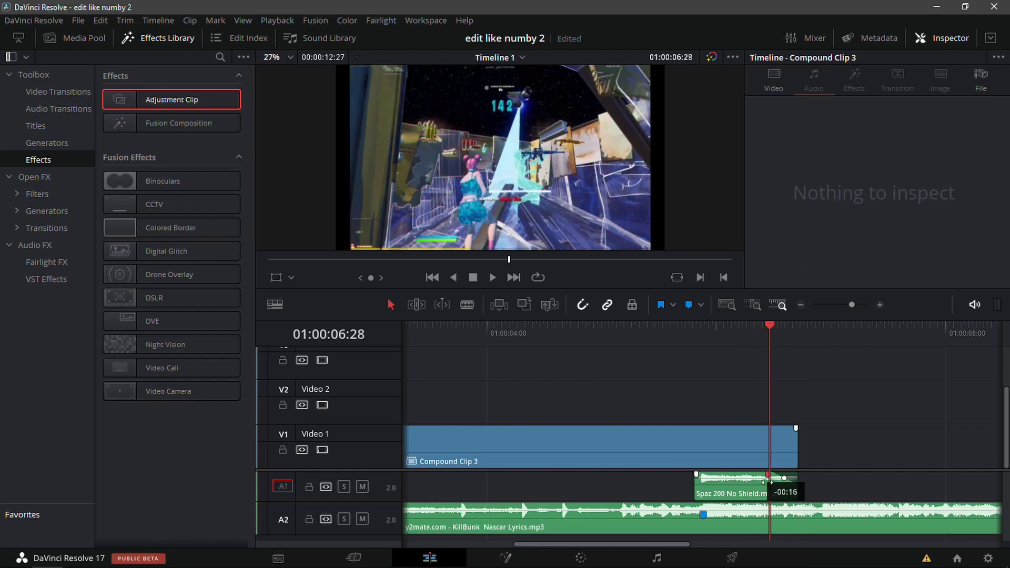
Stretch the compound clip horizontally to a Zoom X of 1.096 with the viewer's Transform overlay and preview the result
{"action": "left_click_drag", "start_coordinate": [710, 372], "coordinate": [545, 430]}
{"action": "left_click", "coordinate": [586, 446]}
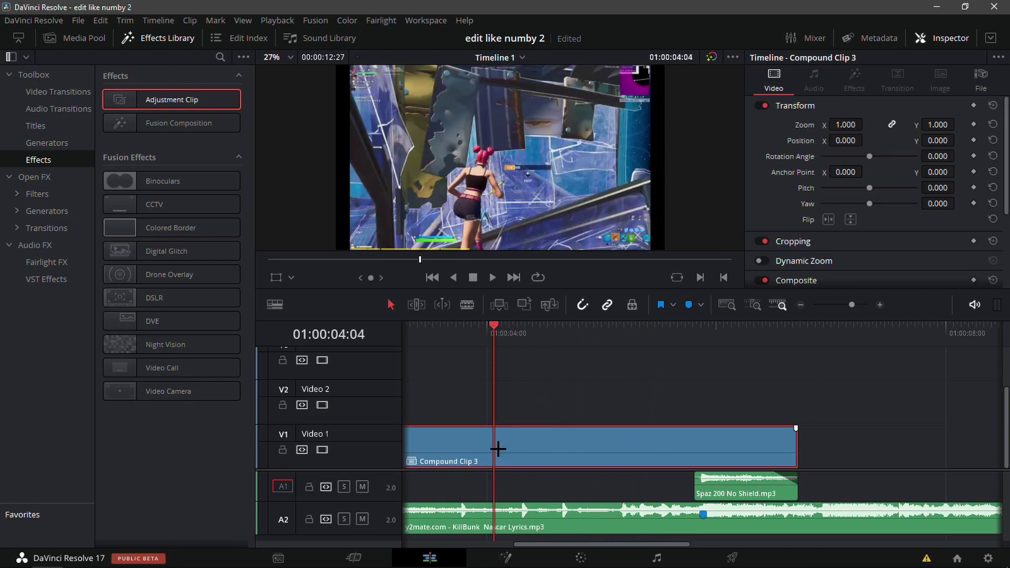
{"action": "left_click", "coordinate": [290, 278]}
{"action": "left_click", "coordinate": [310, 297]}
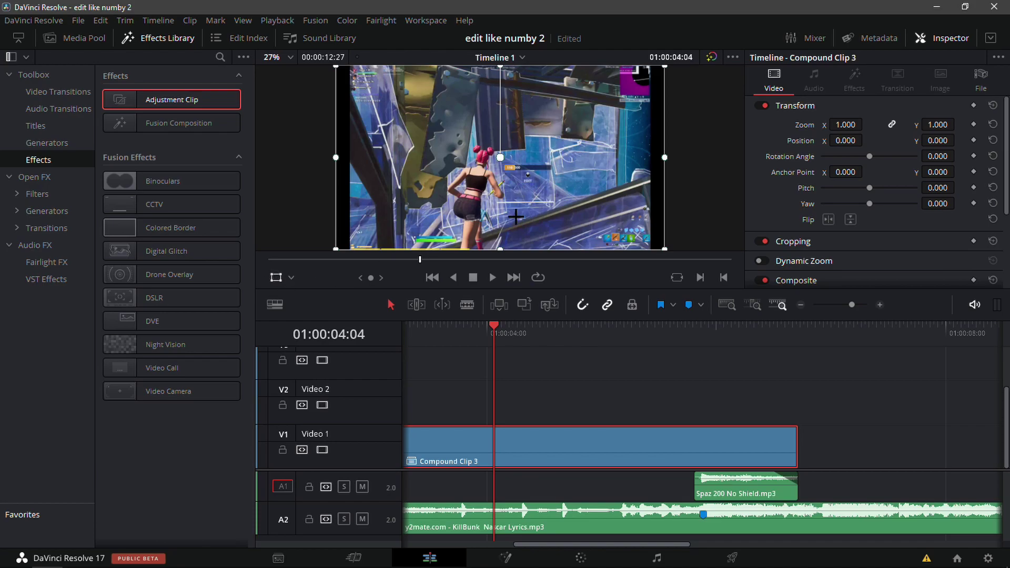
{"action": "left_click_drag", "start_coordinate": [664, 157], "coordinate": [680, 157]}
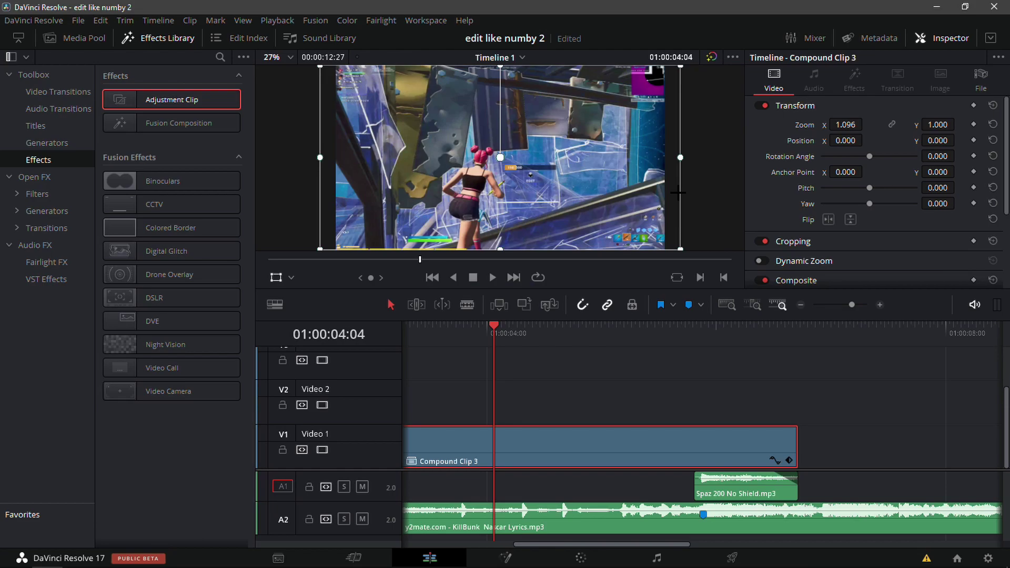
{"action": "key", "text": "space"}
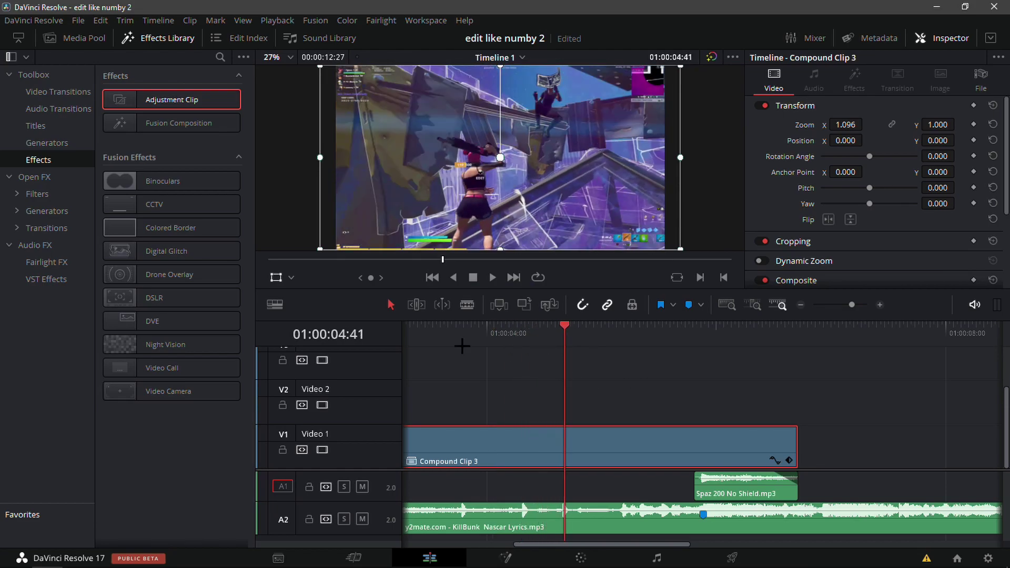
{"action": "mouse_move", "coordinate": [619, 336]}
{"action": "left_mouse_down"}
{"action": "mouse_move", "coordinate": [664, 342]}
{"action": "mouse_move", "coordinate": [613, 346]}
{"action": "mouse_move", "coordinate": [815, 363]}
{"action": "mouse_move", "coordinate": [798, 368]}
{"action": "left_mouse_up"}
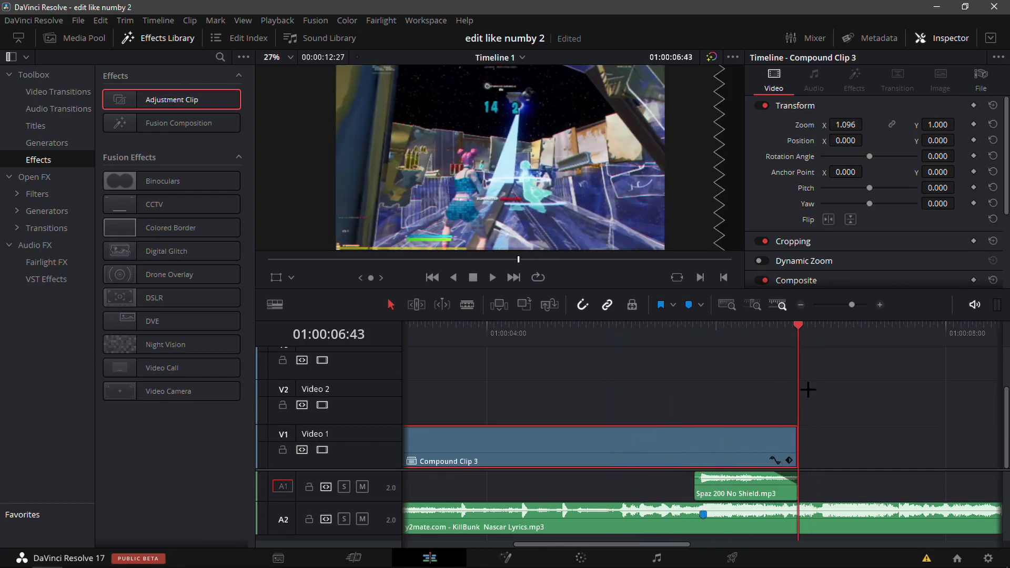
{"action": "left_click", "coordinate": [831, 380]}
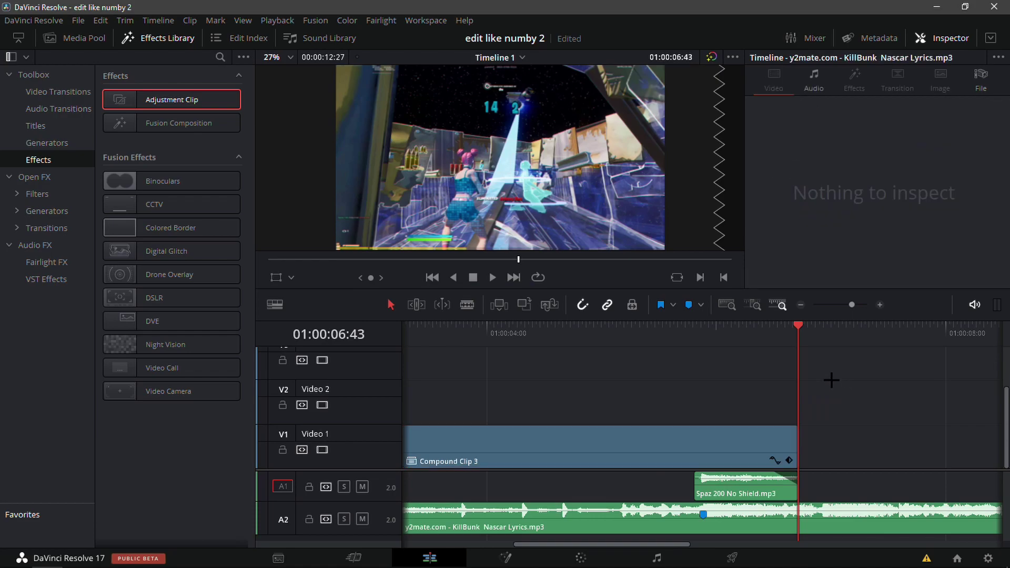
Place the 203 editcourse in zw video from the Downloads drive-download-20210729T232016Z-001 folder on Video 1, after the compound clip
{"action": "left_click", "coordinate": [800, 305]}
{"action": "left_click", "coordinate": [800, 305]}
{"action": "left_click", "coordinate": [233, 561]}
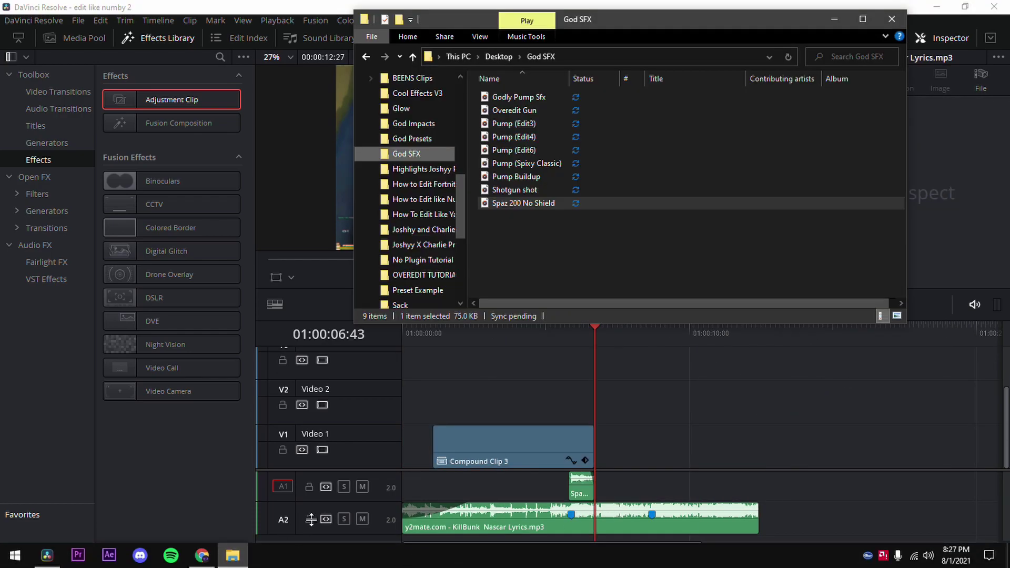
{"action": "scroll", "coordinate": [410, 199], "scroll_direction": "up", "scroll_amount": 5}
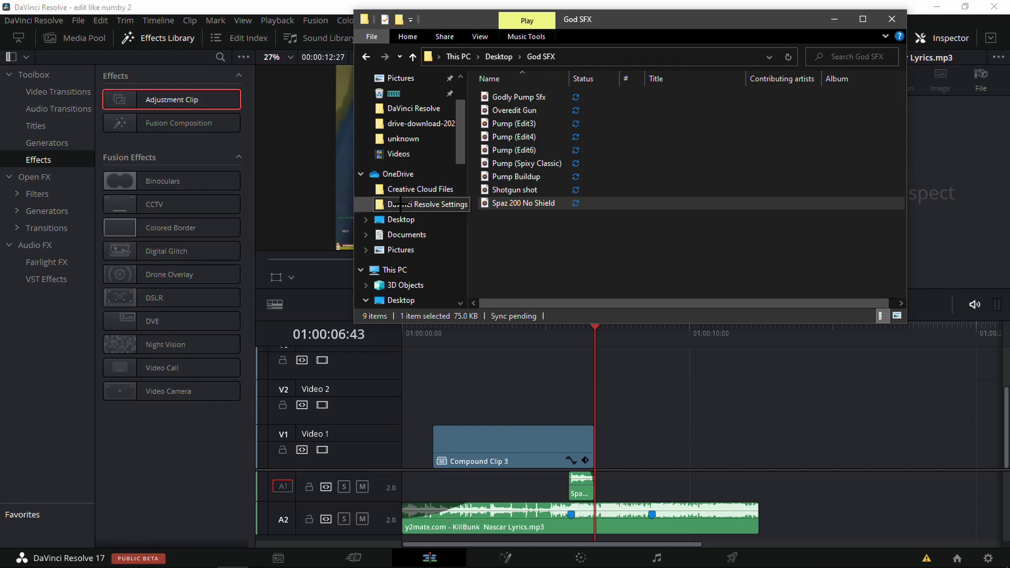
{"action": "scroll", "coordinate": [397, 278], "scroll_direction": "down", "scroll_amount": 1}
{"action": "scroll", "coordinate": [412, 200], "scroll_direction": "up", "scroll_amount": 3}
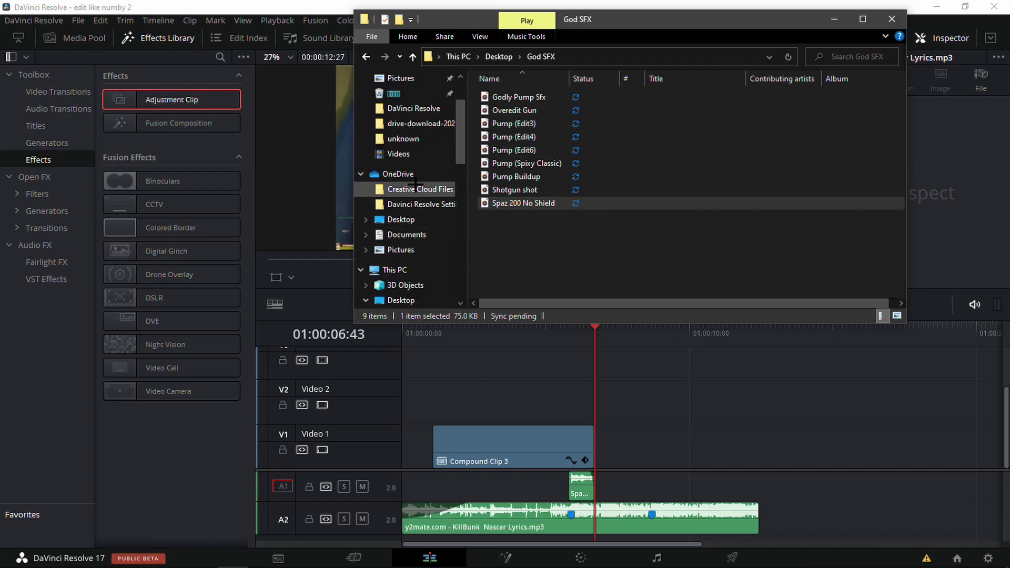
{"action": "left_click", "coordinate": [405, 119]}
{"action": "scroll", "coordinate": [536, 243], "scroll_direction": "down", "scroll_amount": 5}
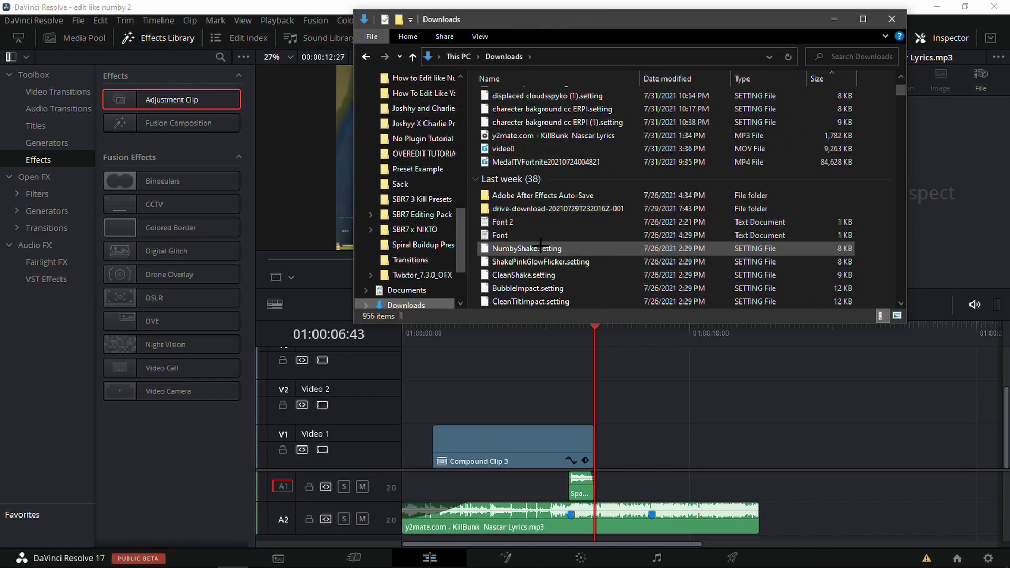
{"action": "double_click", "coordinate": [553, 209]}
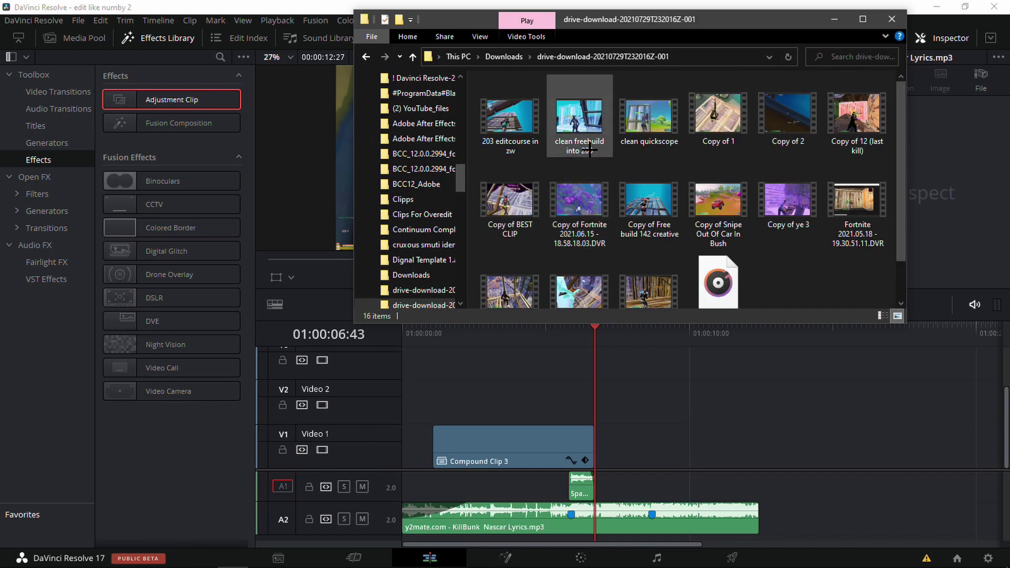
{"action": "left_click_drag", "start_coordinate": [652, 221], "coordinate": [654, 46]}
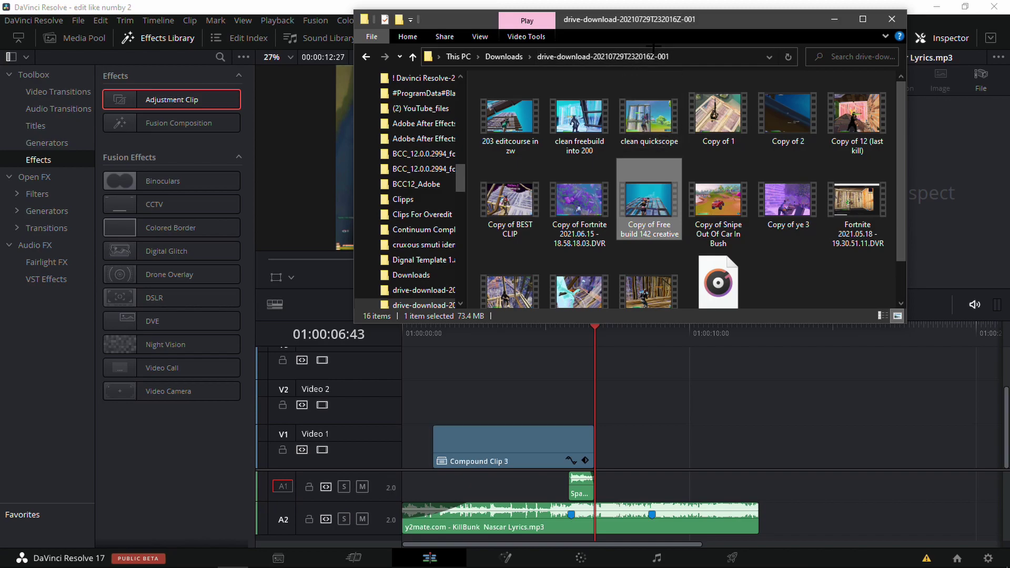
{"action": "left_click_drag", "start_coordinate": [509, 117], "coordinate": [671, 458]}
Unlink the 203 editcourse in zw clip's audio from its video and delete the audio
{"action": "right_click", "coordinate": [672, 458]}
{"action": "left_click", "coordinate": [707, 447]}
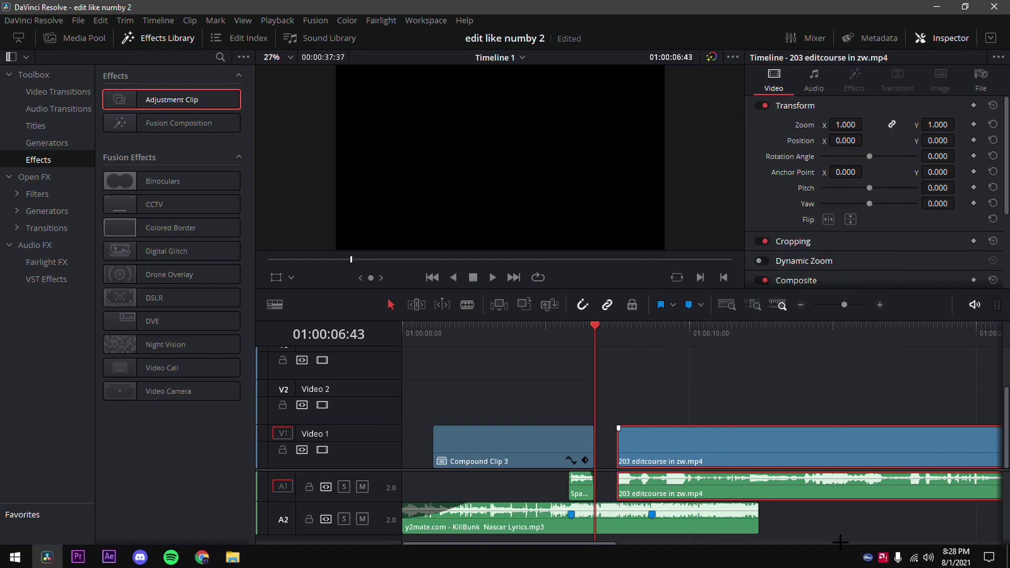
{"action": "left_click", "coordinate": [838, 543]}
{"action": "left_click", "coordinate": [822, 525]}
{"action": "left_click", "coordinate": [745, 482]}
{"action": "key", "text": "BackSpace"}
Play the start of the 203 editcourse clip with the music and check the frame at the second music marker, 01:00:08:42
{"action": "left_click", "coordinate": [800, 304]}
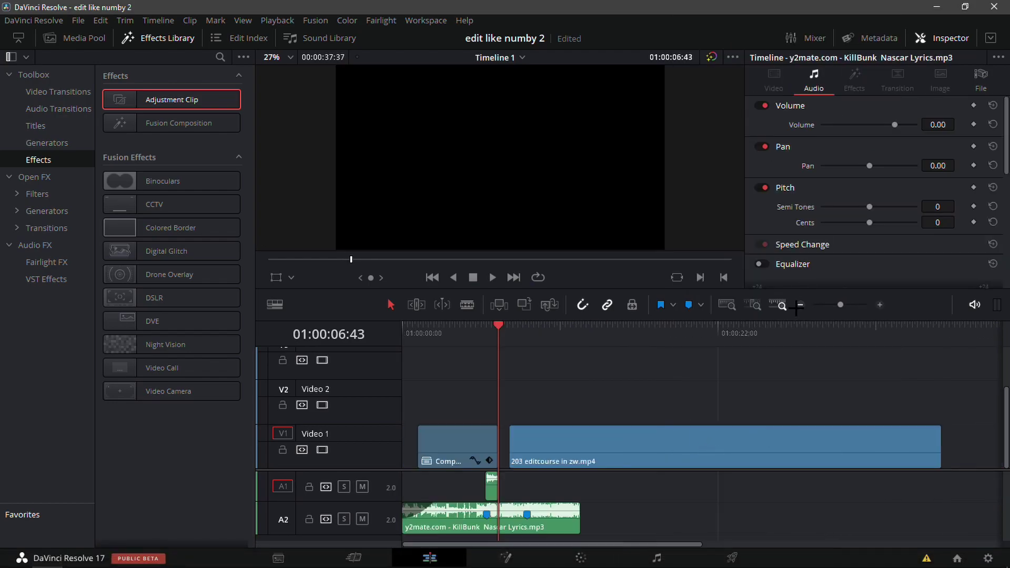
{"action": "left_click", "coordinate": [800, 304]}
{"action": "left_click", "coordinate": [877, 305]}
{"action": "left_click", "coordinate": [877, 305]}
{"action": "left_click", "coordinate": [877, 304]}
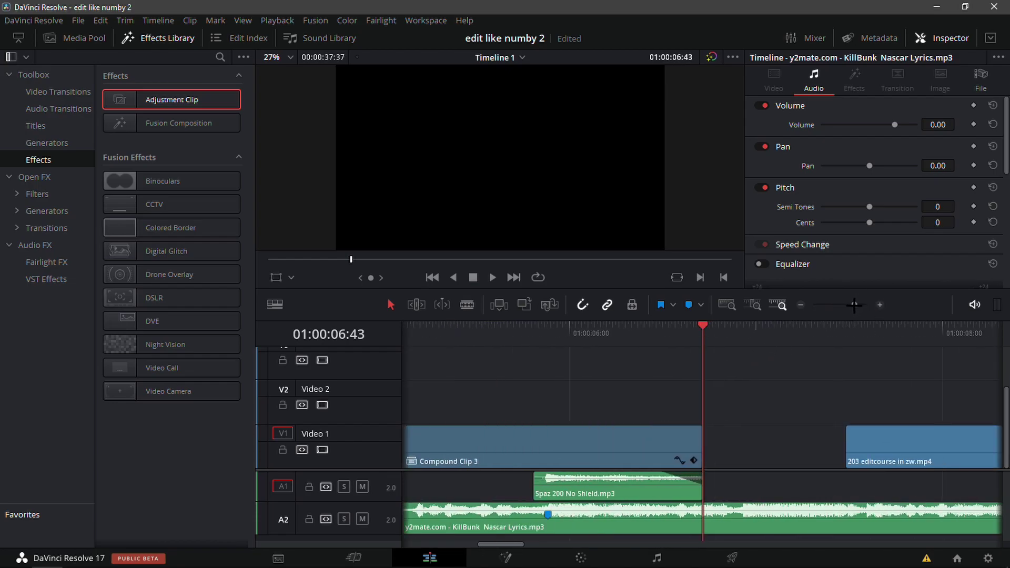
{"action": "left_click", "coordinate": [816, 348]}
{"action": "left_click_drag", "start_coordinate": [818, 348], "coordinate": [776, 441]}
{"action": "key", "text": "space"}
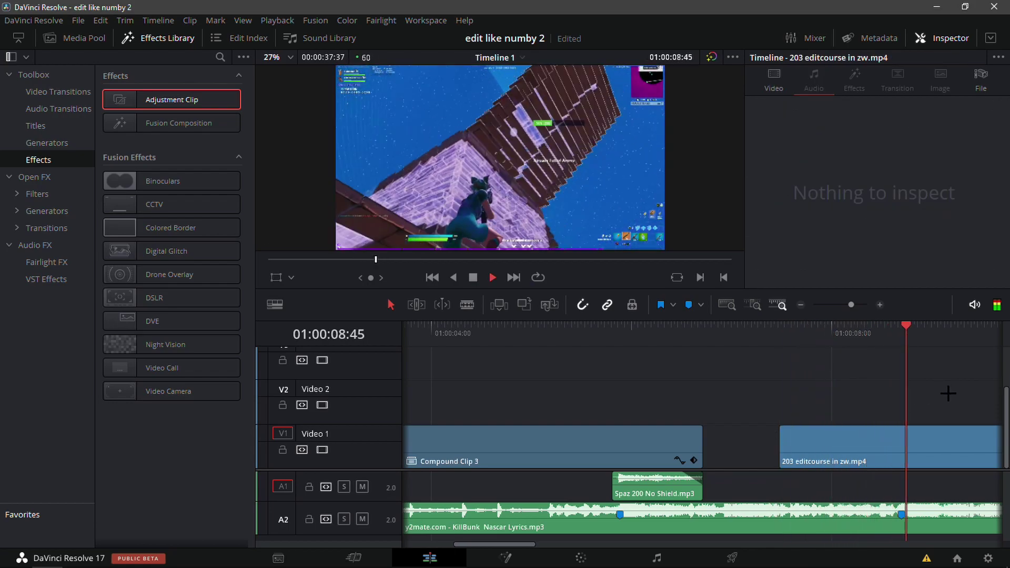
{"action": "key", "text": "k"}
{"action": "mouse_move", "coordinate": [905, 342]}
{"action": "left_mouse_down"}
{"action": "mouse_move", "coordinate": [888, 347]}
{"action": "mouse_move", "coordinate": [897, 384]}
{"action": "left_mouse_up"}
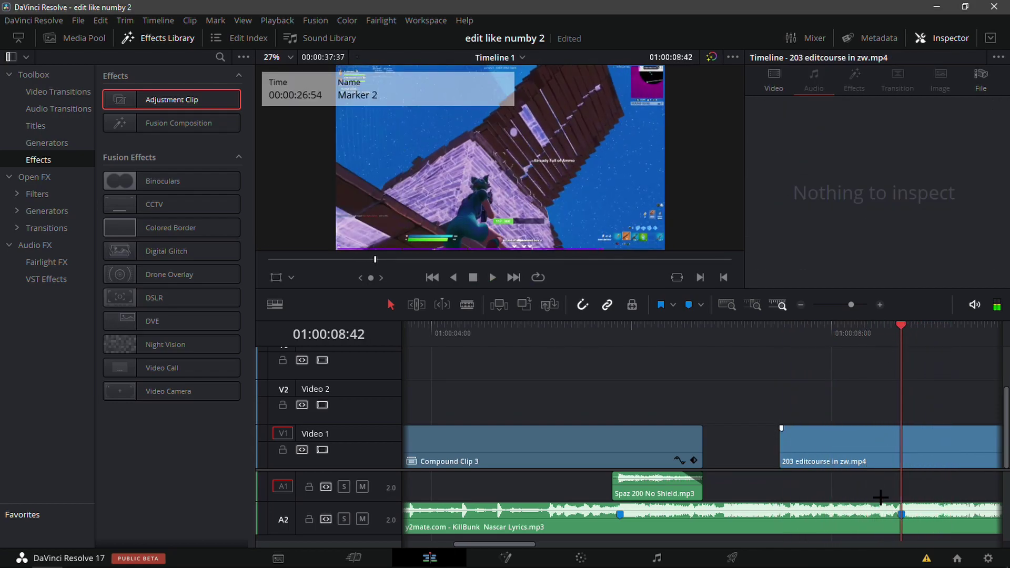
Trim the 203 editcourse clip to a section about 8 seconds long and place it directly after the compound clip
{"action": "left_click", "coordinate": [944, 513]}
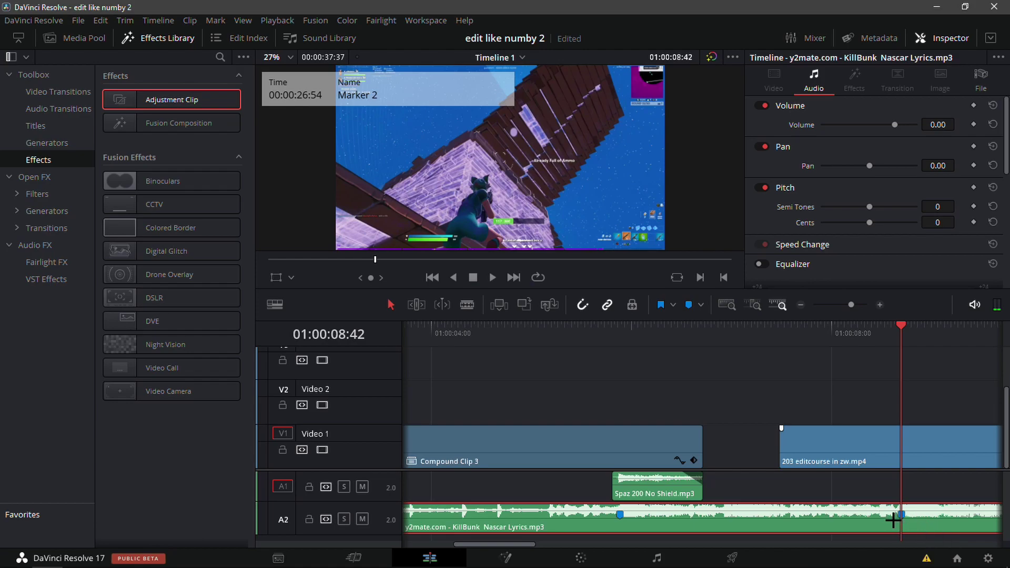
{"action": "left_click_drag", "start_coordinate": [878, 420], "coordinate": [839, 437]}
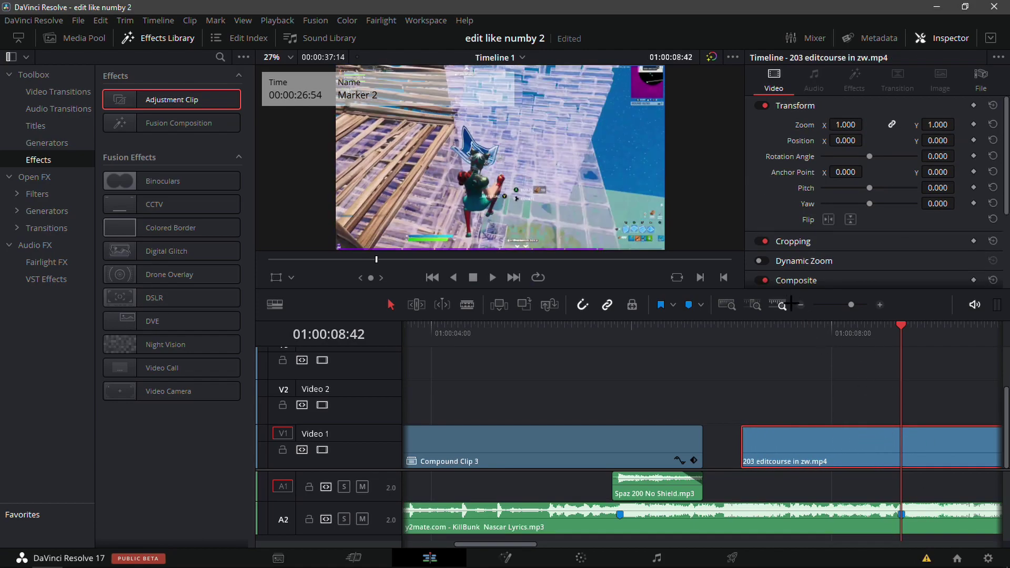
{"action": "left_click", "coordinate": [800, 304]}
{"action": "left_click", "coordinate": [800, 304]}
{"action": "left_click", "coordinate": [671, 348]}
{"action": "left_click_drag", "start_coordinate": [697, 335], "coordinate": [886, 363]}
{"action": "left_click_drag", "start_coordinate": [587, 444], "coordinate": [741, 446]}
{"action": "left_click_drag", "start_coordinate": [825, 446], "coordinate": [473, 447]}
{"action": "left_click", "coordinate": [800, 305]}
{"action": "left_click", "coordinate": [800, 305]}
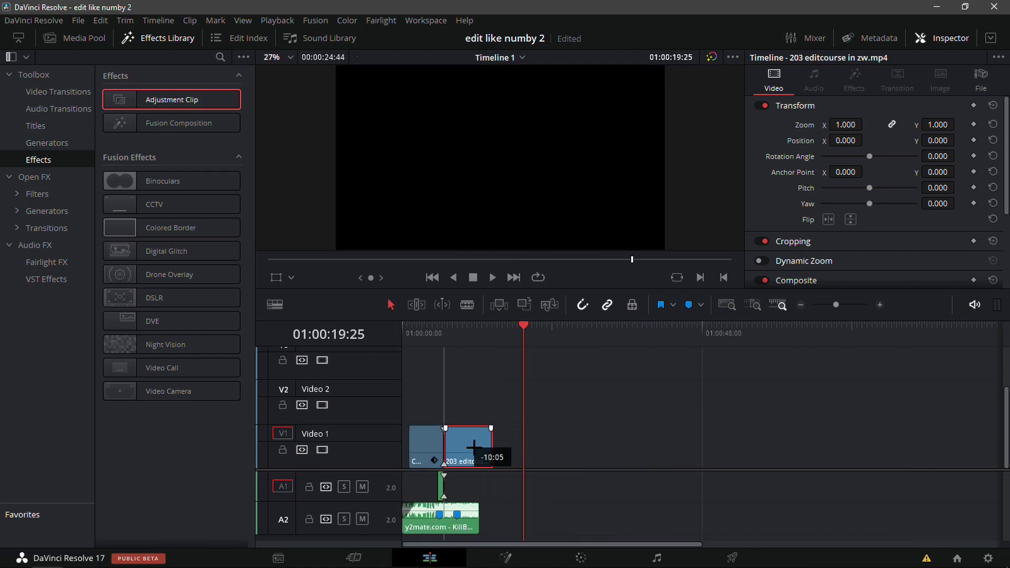
Find the shot's impact frame at 01:00:09:07 and add a marker there on the 203 editcourse clip
{"action": "left_click", "coordinate": [463, 344]}
{"action": "left_click", "coordinate": [879, 305]}
{"action": "left_click", "coordinate": [879, 305]}
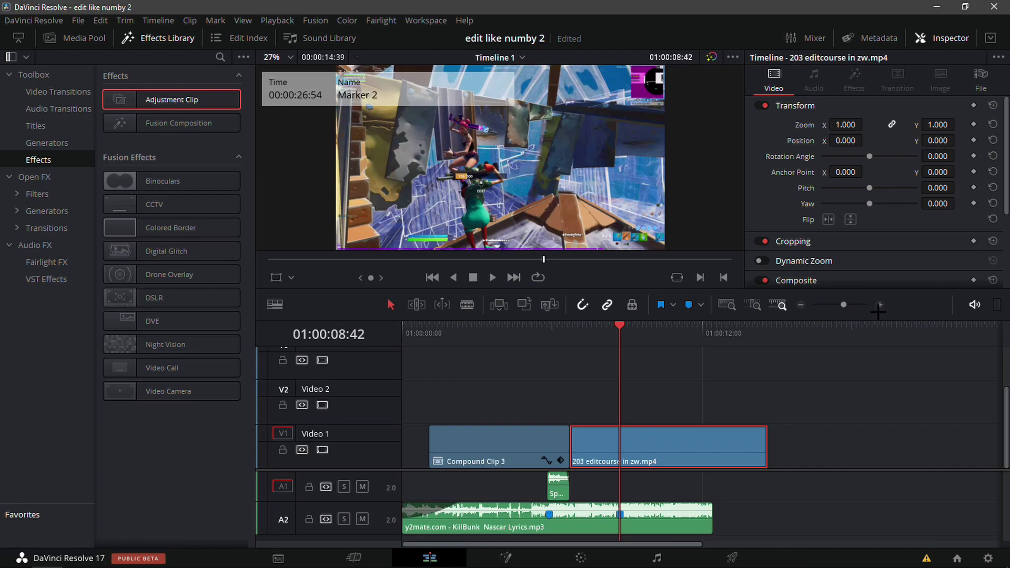
{"action": "left_click", "coordinate": [879, 305]}
{"action": "left_click_drag", "start_coordinate": [718, 346], "coordinate": [724, 347]}
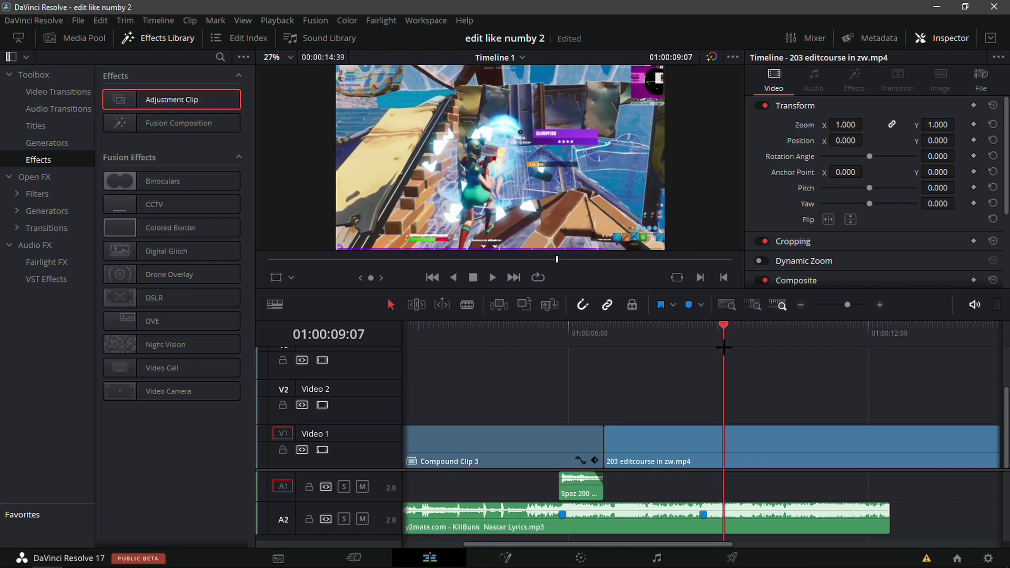
{"action": "scroll", "coordinate": [545, 162], "scroll_direction": "up", "scroll_amount": 3}
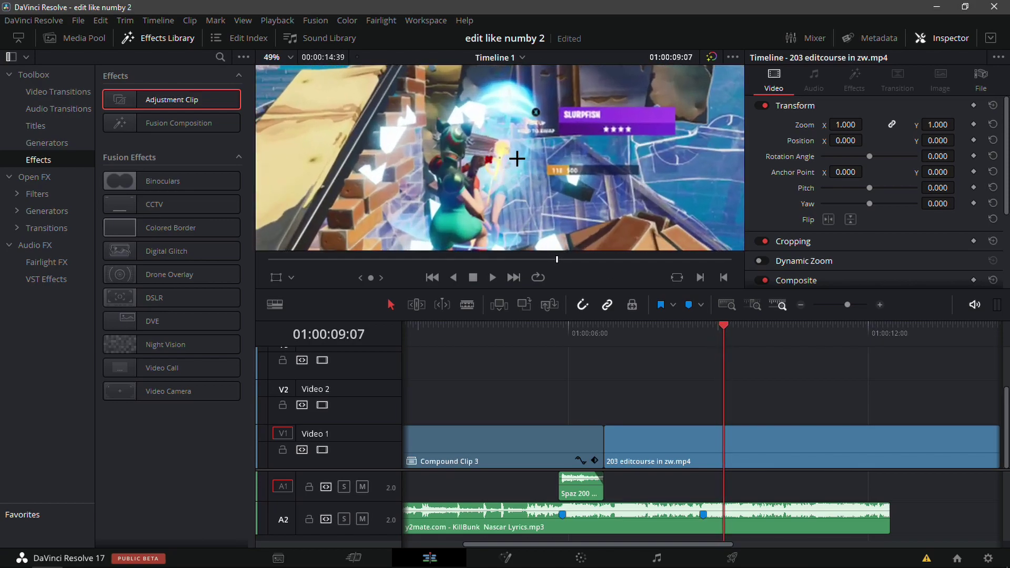
{"action": "scroll", "coordinate": [517, 159], "scroll_direction": "down", "scroll_amount": 3}
{"action": "scroll", "coordinate": [513, 179], "scroll_direction": "up", "scroll_amount": 1}
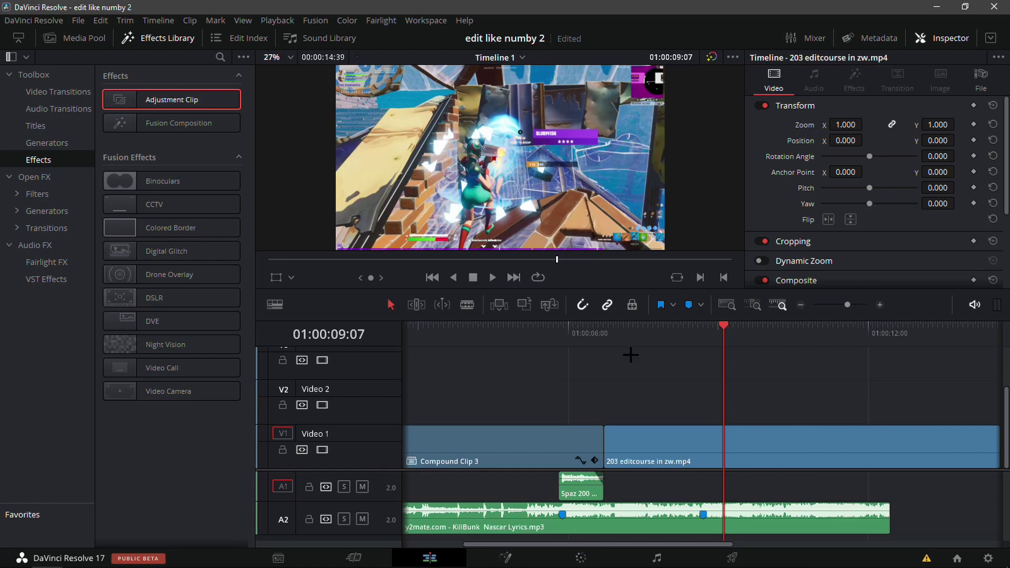
{"action": "left_click", "coordinate": [693, 441]}
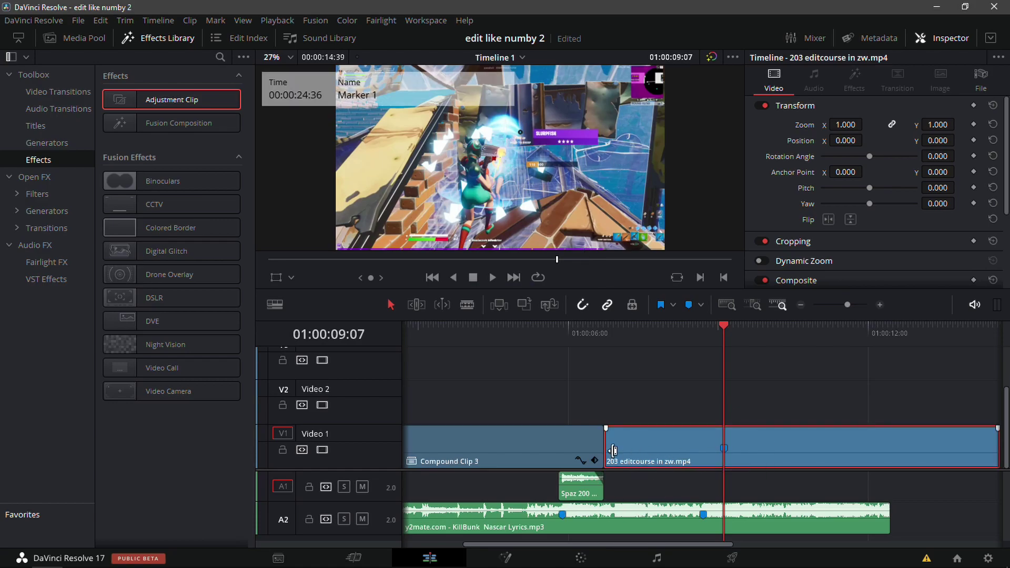
Trim the 203 editcourse clip's start and slide it 25 frames earlier, aligning its marker with the second music marker
{"action": "left_click_drag", "start_coordinate": [607, 450], "coordinate": [642, 451]}
{"action": "left_click_drag", "start_coordinate": [740, 451], "coordinate": [722, 449]}
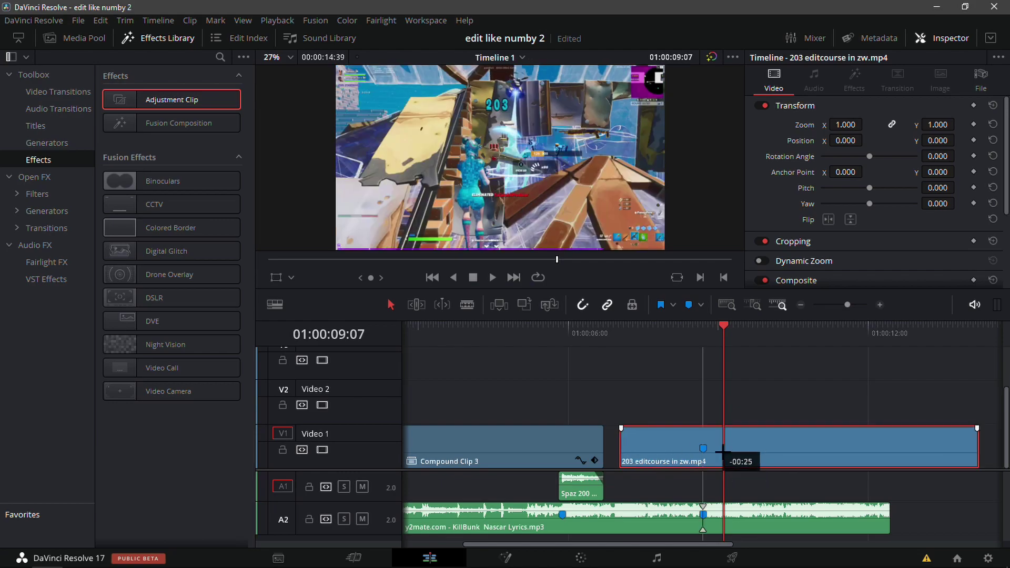
Extend the 203 editcourse clip's start back to meet Compound Clip 3 and play the clip through the second music marker
{"action": "left_click_drag", "start_coordinate": [624, 447], "coordinate": [605, 447]}
{"action": "left_click", "coordinate": [602, 348]}
{"action": "key", "text": "space"}
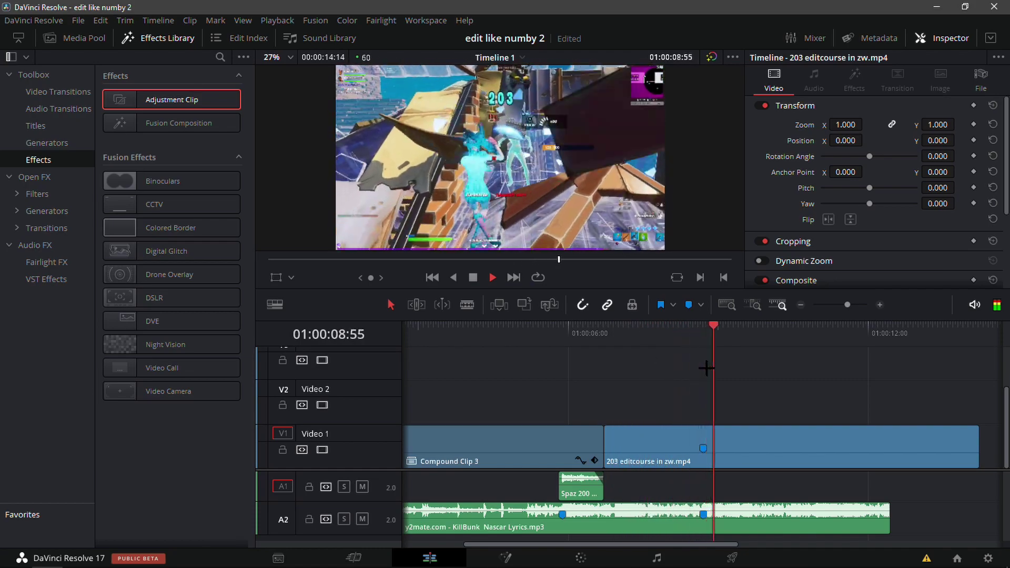
{"action": "left_click", "coordinate": [696, 361]}
Show the retime controls on the 203 editcourse clip and add a speed point at the marker, 01:00:08:42
{"action": "left_click", "coordinate": [750, 459]}
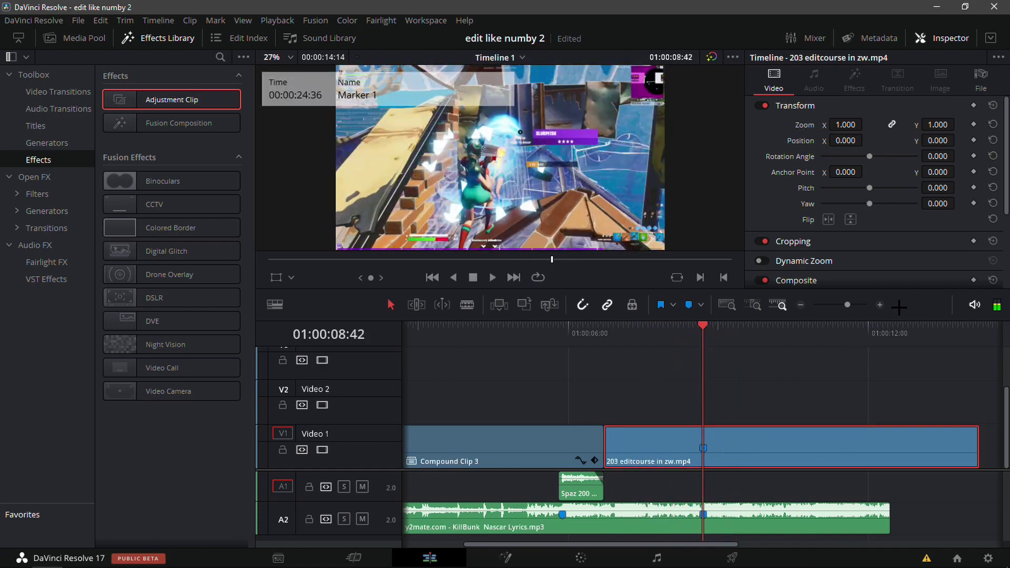
{"action": "left_click", "coordinate": [878, 306]}
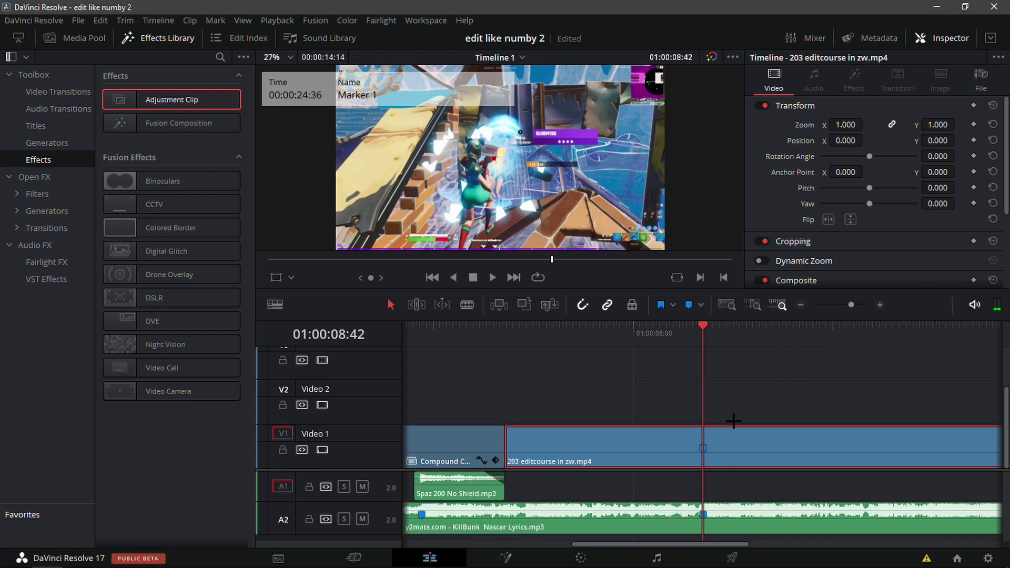
{"action": "key", "text": "ctrl+r"}
{"action": "left_click", "coordinate": [757, 461]}
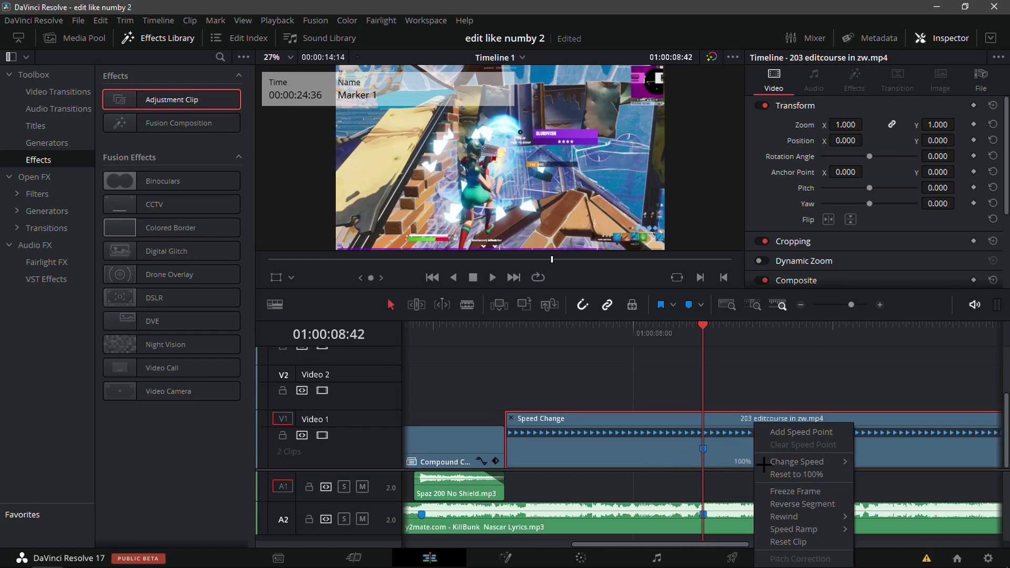
{"action": "left_click", "coordinate": [779, 432]}
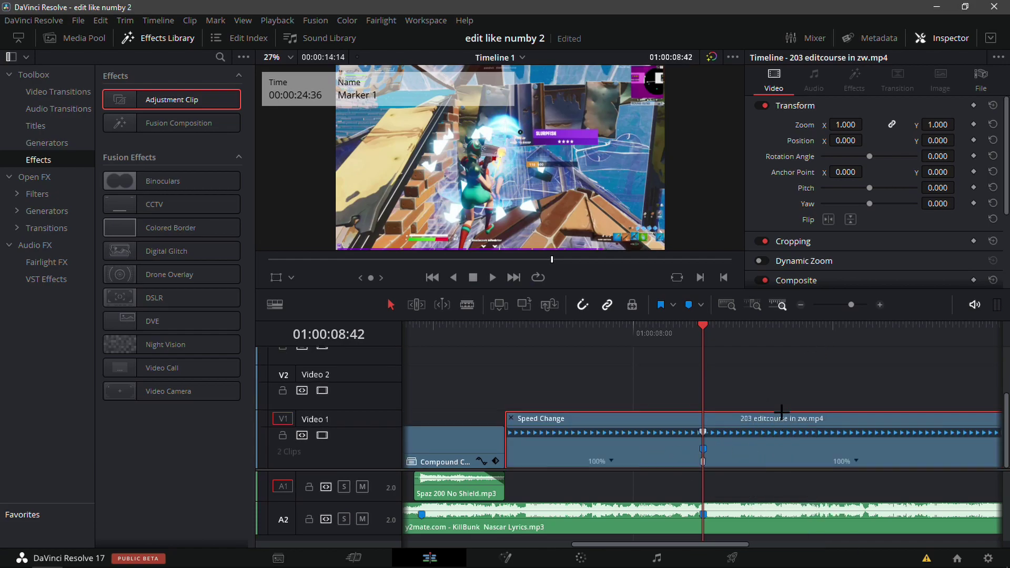
Add a speed point before the marker on the 203 editcourse clip at 01:00:08:07
{"action": "left_click", "coordinate": [879, 305]}
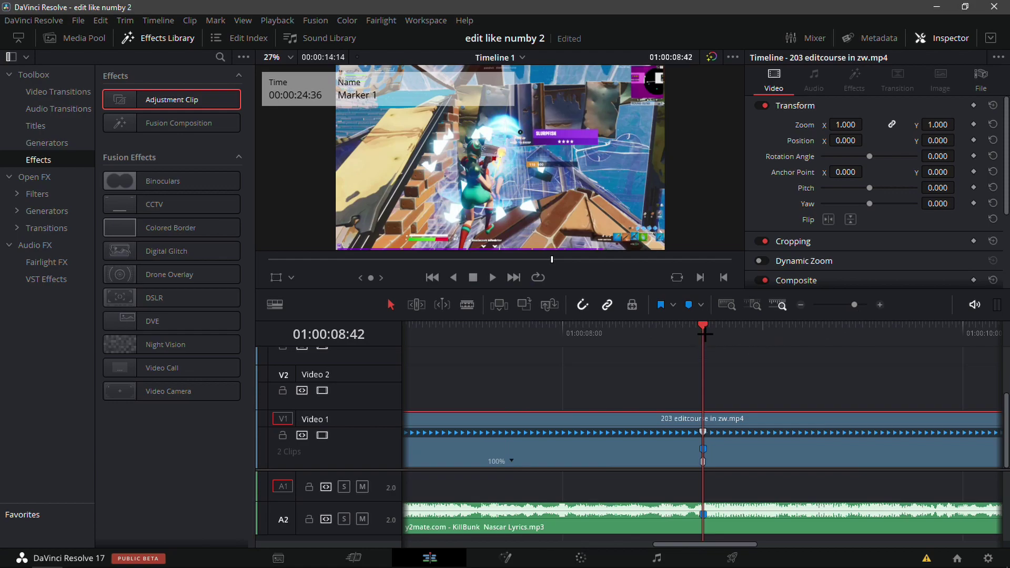
{"action": "mouse_move", "coordinate": [704, 332]}
{"action": "left_mouse_down"}
{"action": "mouse_move", "coordinate": [570, 345]}
{"action": "mouse_move", "coordinate": [587, 345]}
{"action": "left_mouse_up"}
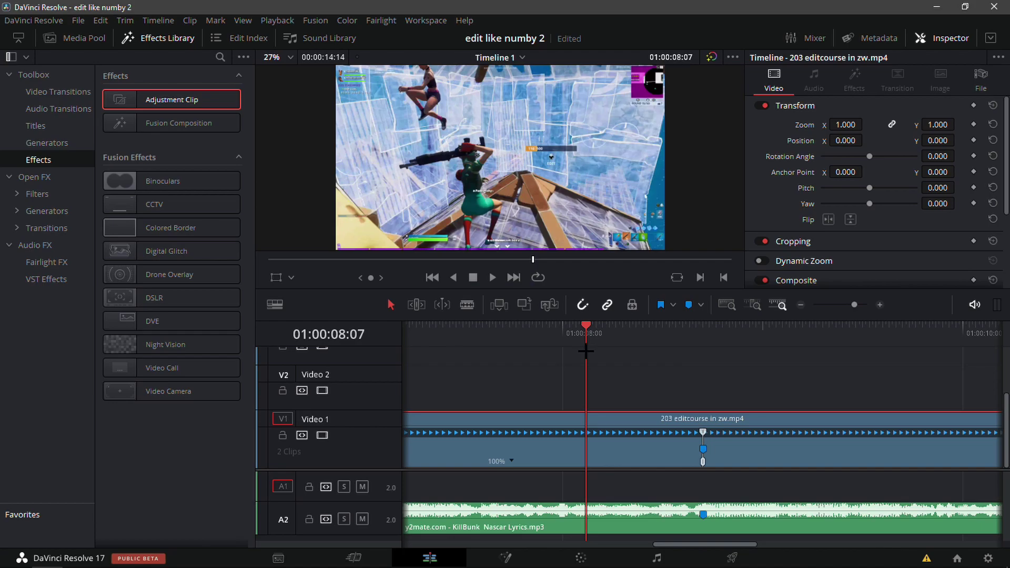
{"action": "left_click", "coordinate": [800, 305]}
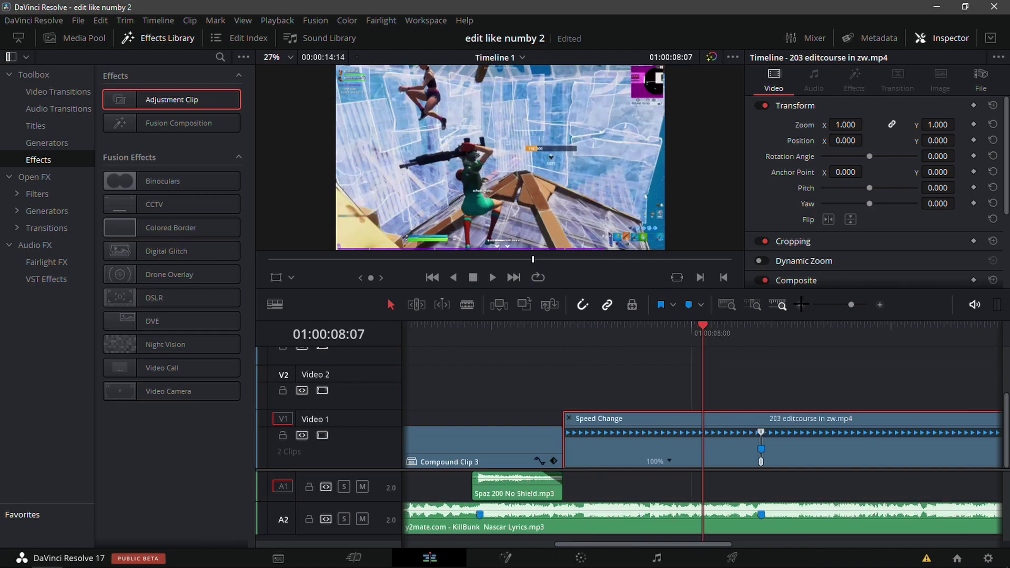
{"action": "left_click", "coordinate": [669, 461]}
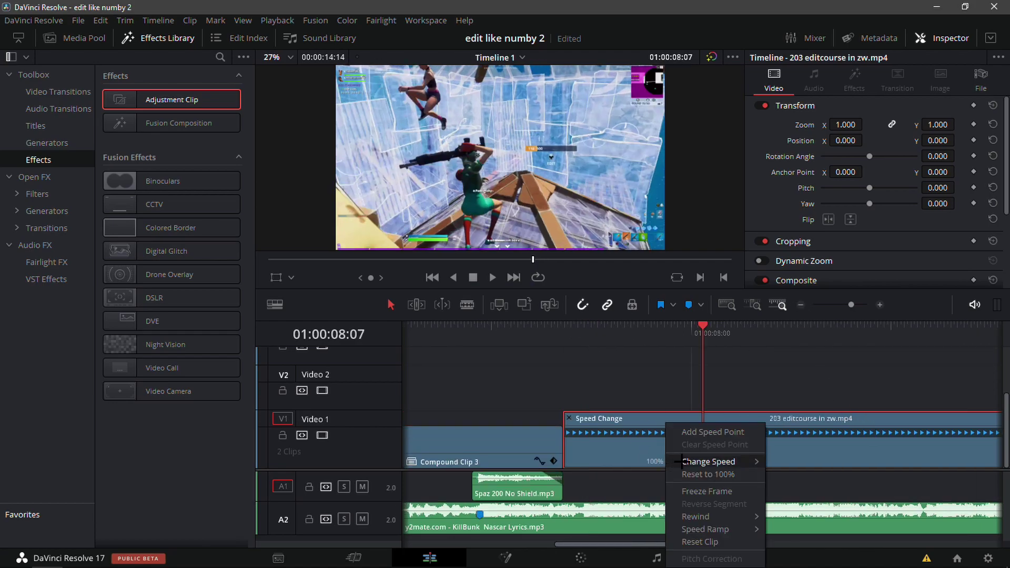
{"action": "left_click", "coordinate": [713, 433]}
Add another speed point at 01:00:08:25, between the two existing speed points
{"action": "left_click", "coordinate": [879, 304]}
{"action": "left_click", "coordinate": [760, 329]}
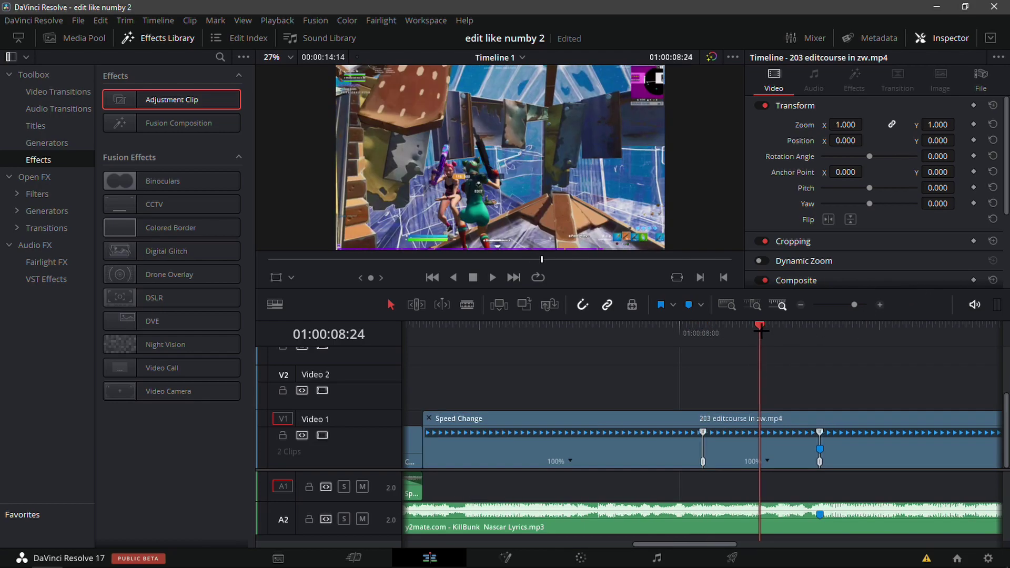
{"action": "left_click_drag", "start_coordinate": [760, 329], "coordinate": [762, 337]}
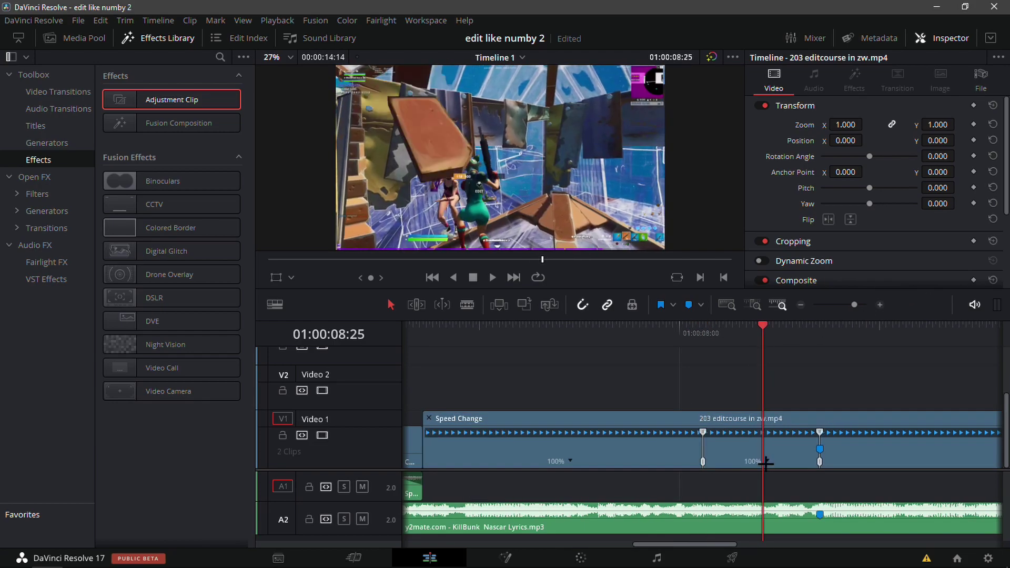
{"action": "left_click", "coordinate": [765, 462]}
{"action": "left_click", "coordinate": [783, 431]}
Set the speed of the first section between the speed points to 50% and the second section to 400%
{"action": "left_click", "coordinate": [737, 464]}
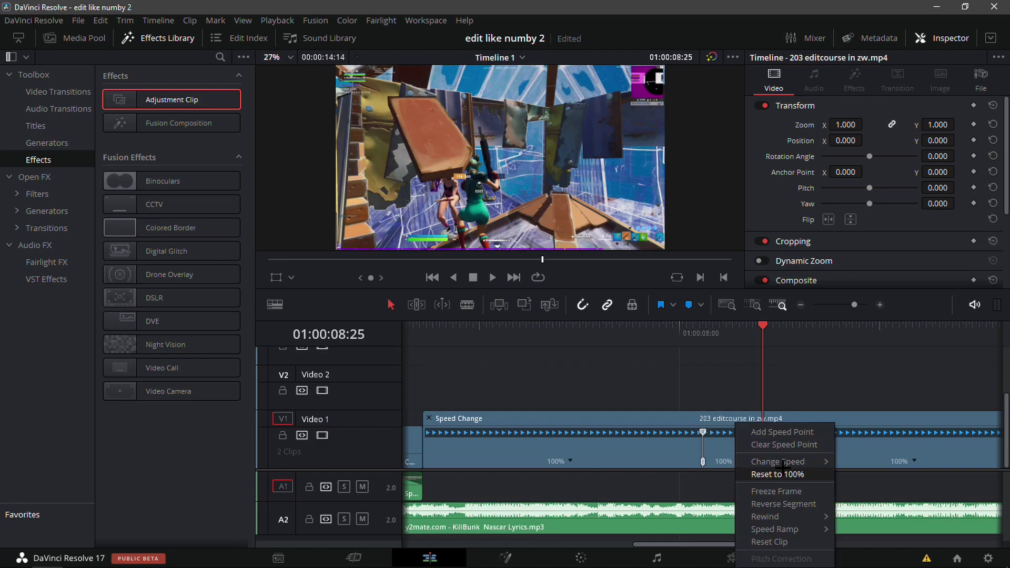
{"action": "mouse_move", "coordinate": [784, 462]}
{"action": "left_click", "coordinate": [838, 461]}
{"action": "left_click_drag", "start_coordinate": [805, 335], "coordinate": [821, 337]}
{"action": "left_click", "coordinate": [855, 467]}
{"action": "mouse_move", "coordinate": [889, 457]}
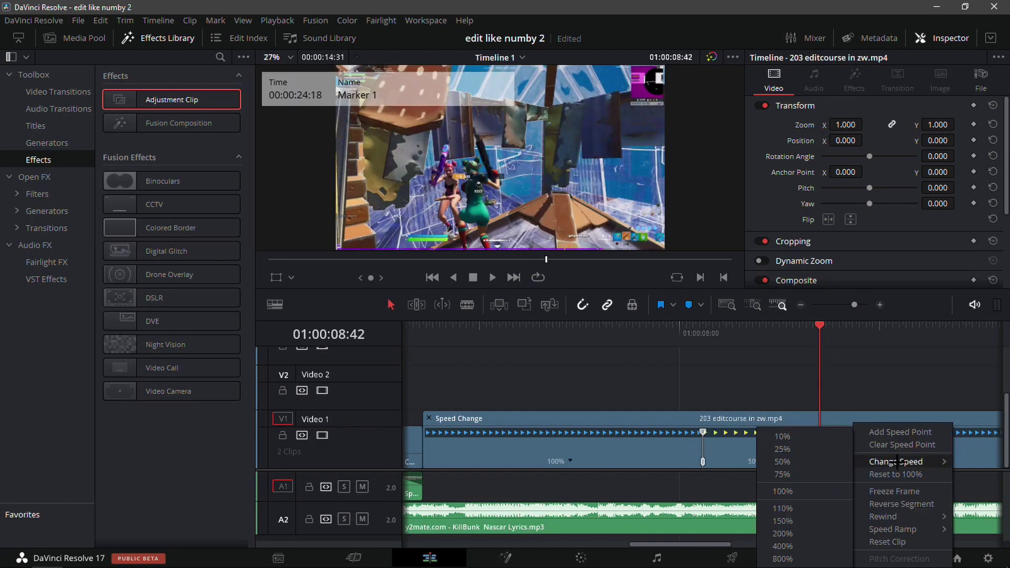
{"action": "left_click", "coordinate": [779, 544]}
Move the speed point ending the 400% section to the shot's impact frame at 01:00:08:51
{"action": "left_click", "coordinate": [839, 327]}
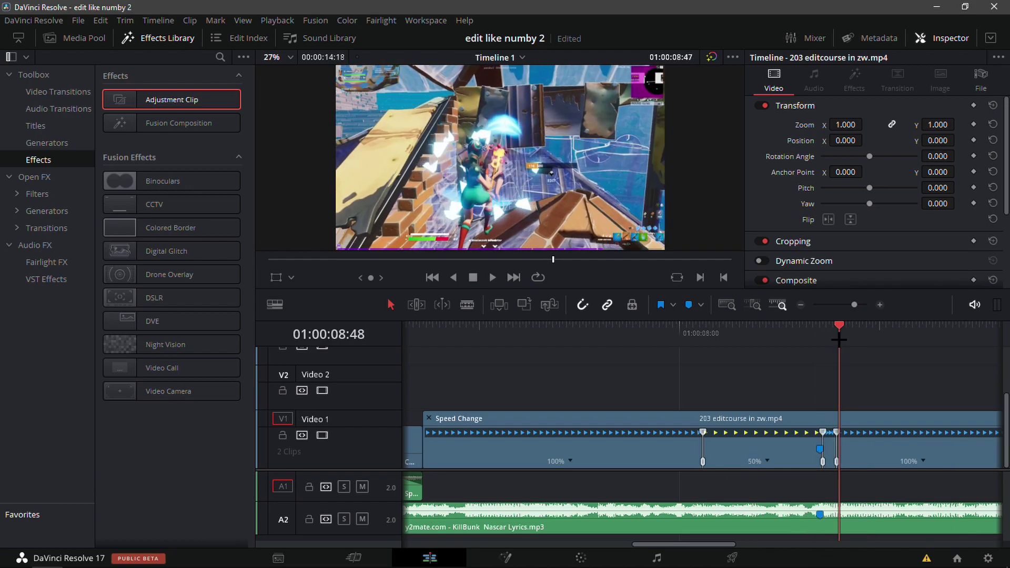
{"action": "left_click", "coordinate": [877, 304]}
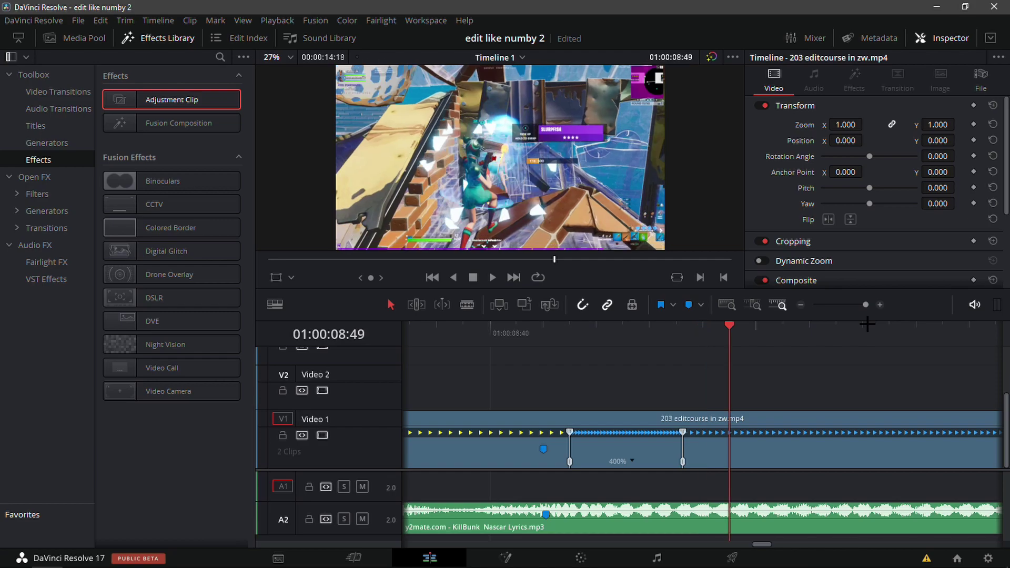
{"action": "left_click_drag", "start_coordinate": [682, 464], "coordinate": [782, 466]}
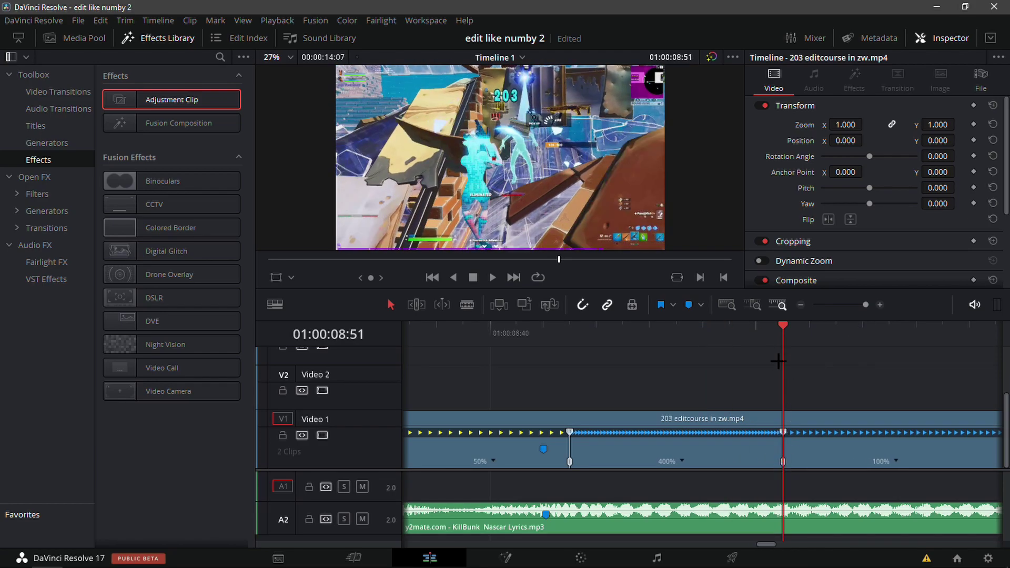
Move the speed point starting the 400% section earlier so the section ends on the music marker at 01:00:08:42
{"action": "mouse_move", "coordinate": [778, 361]}
{"action": "left_mouse_down"}
{"action": "mouse_move", "coordinate": [654, 361]}
{"action": "mouse_move", "coordinate": [573, 409]}
{"action": "left_mouse_up"}
{"action": "left_click_drag", "start_coordinate": [564, 464], "coordinate": [486, 461]}
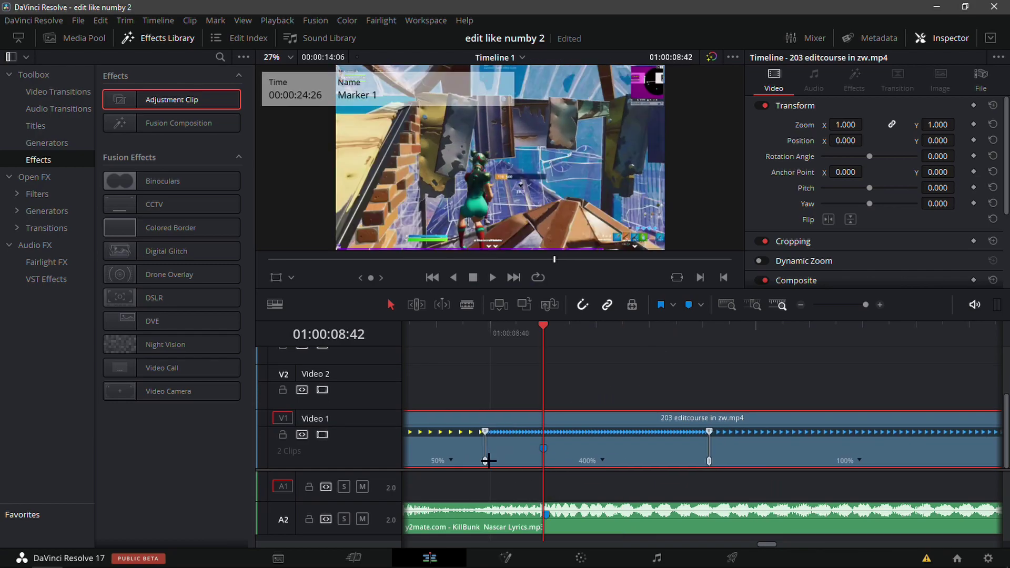
{"action": "left_click", "coordinate": [838, 305]}
{"action": "left_click_drag", "start_coordinate": [698, 465], "coordinate": [664, 464]}
{"action": "left_click", "coordinate": [631, 353]}
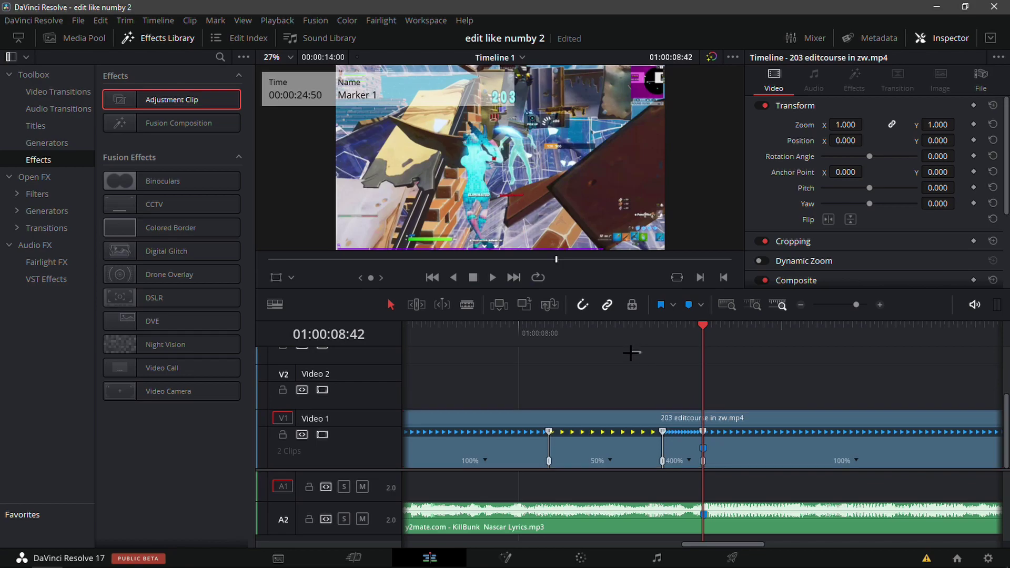
Set the last section of the 203 editcourse clip, after the marker, to 50% speed
{"action": "left_click", "coordinate": [856, 460]}
{"action": "mouse_move", "coordinate": [888, 461]}
{"action": "left_click", "coordinate": [829, 460]}
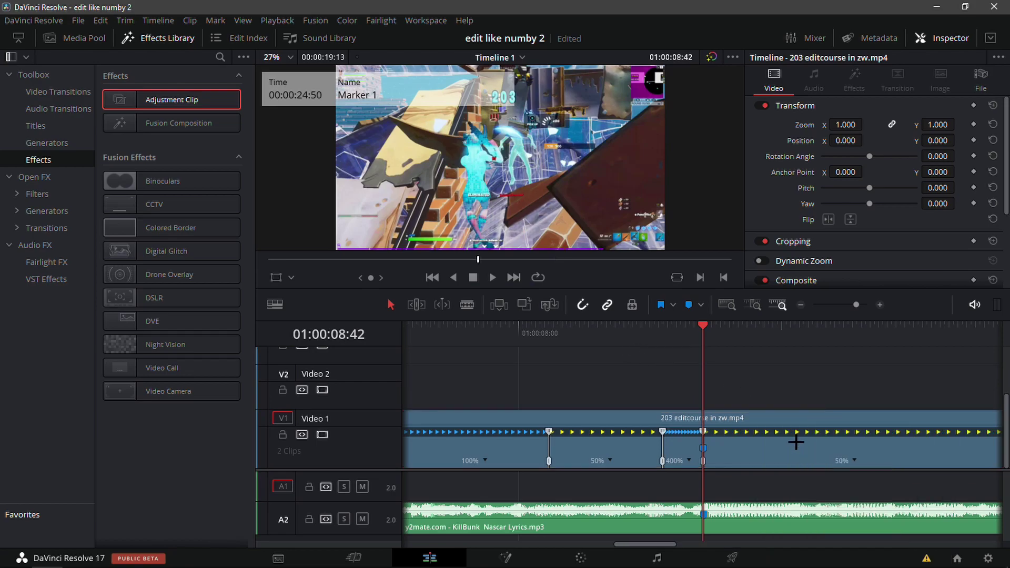
Play the speed ramp with the music from around 01:00:08:00 to check the shot's timing on the beat
{"action": "left_click_drag", "start_coordinate": [706, 340], "coordinate": [627, 342]}
{"action": "left_click", "coordinate": [515, 363]}
{"action": "key", "text": "space"}
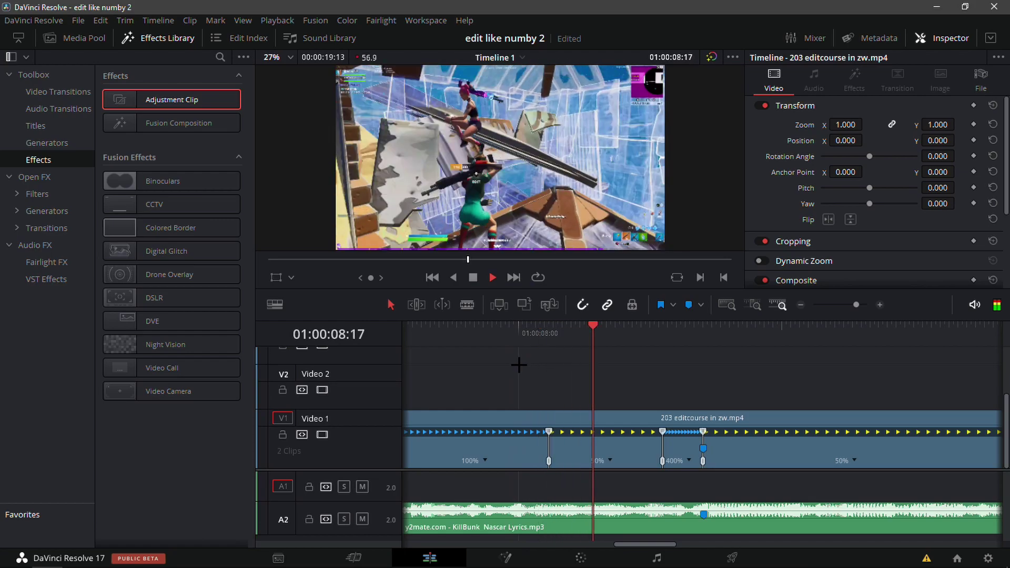
{"action": "left_click", "coordinate": [514, 354]}
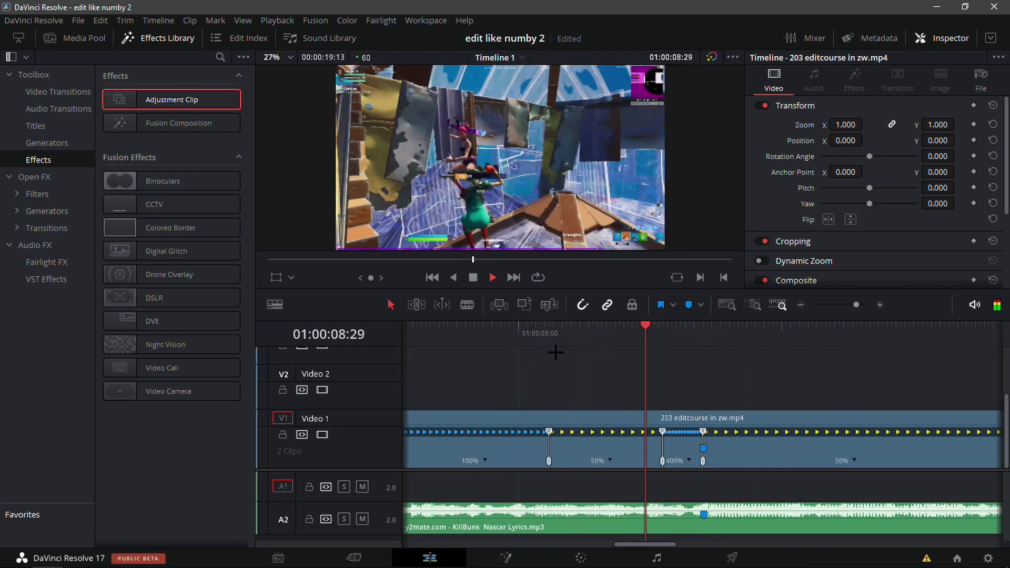
{"action": "key", "text": "space"}
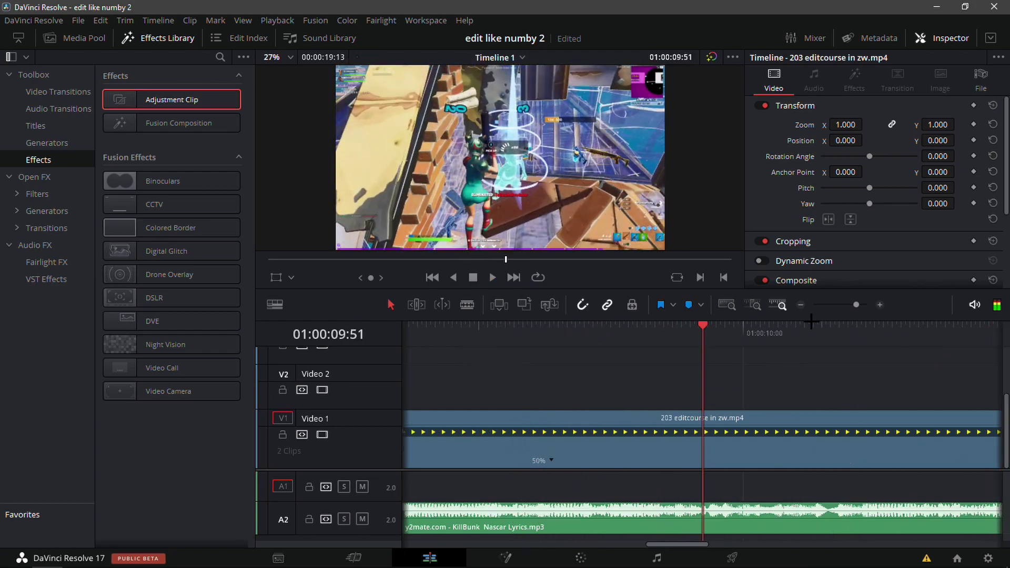
{"action": "left_click", "coordinate": [800, 305]}
{"action": "left_click_drag", "start_coordinate": [677, 335], "coordinate": [467, 381]}
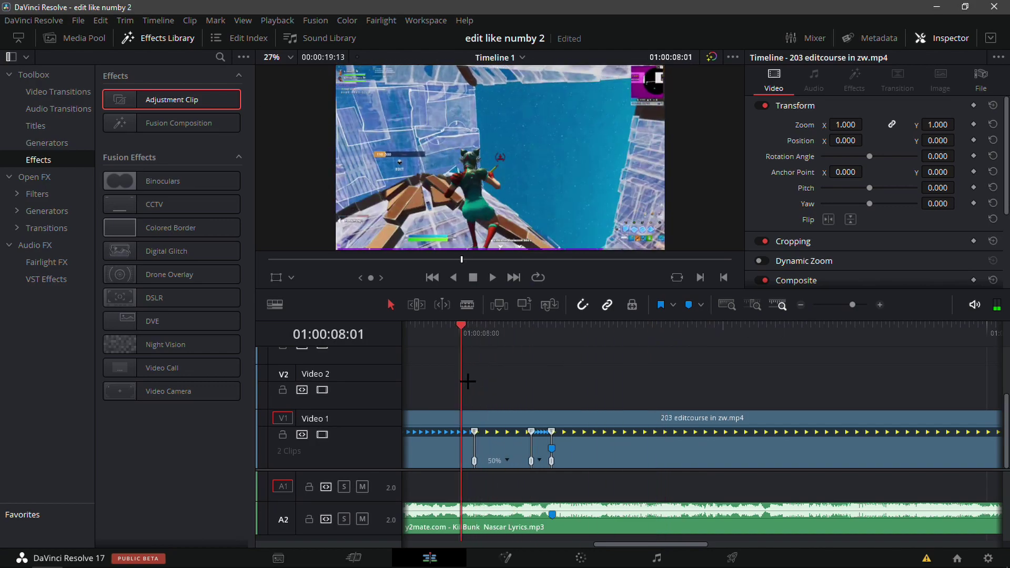
{"action": "key", "text": "space"}
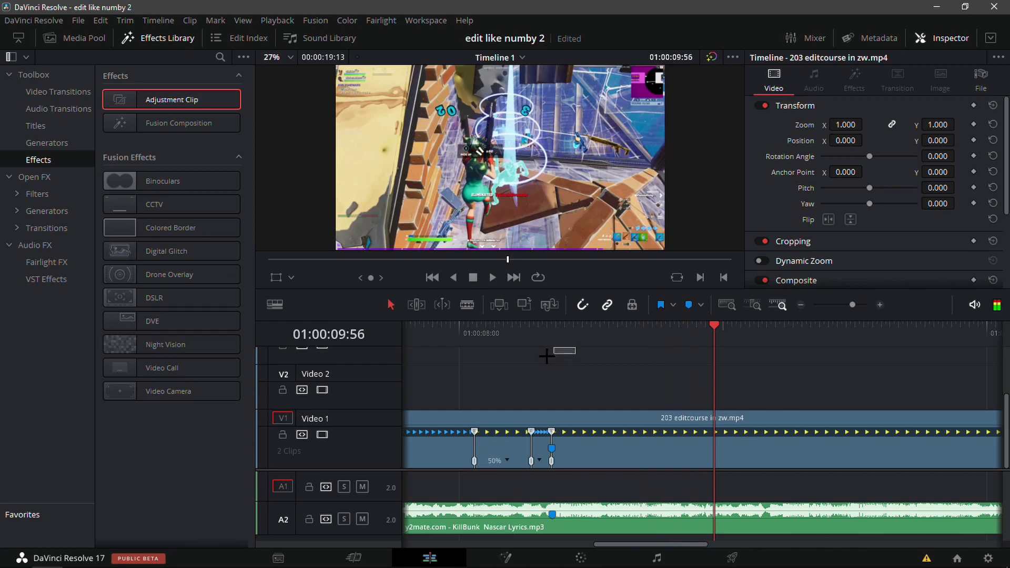
Shorten the 400% section's end to 01:00:08:41, and move its starting speed point so the end realigns with the marker at 01:00:08:42
{"action": "left_click", "coordinate": [550, 333]}
{"action": "left_click", "coordinate": [880, 304]}
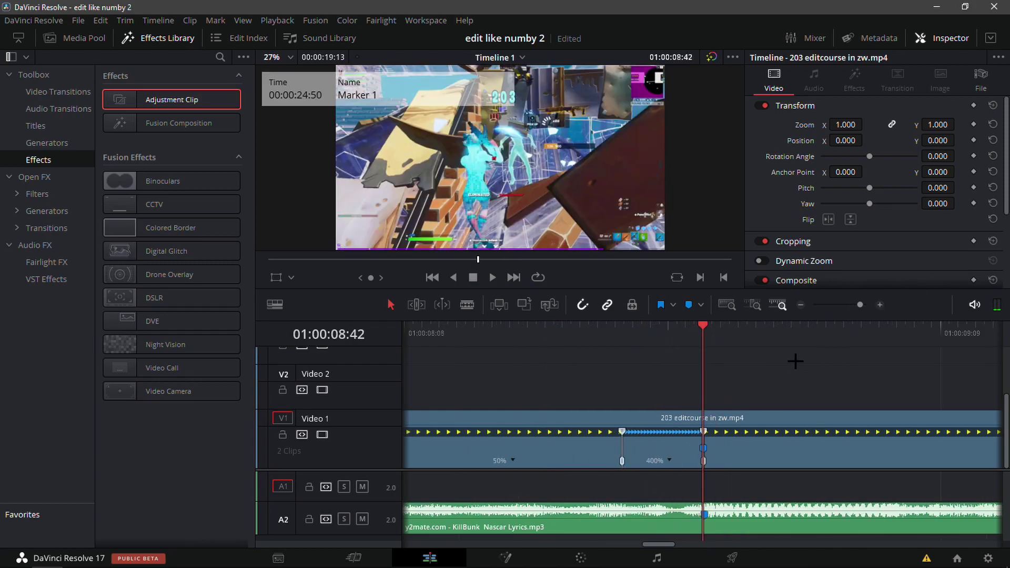
{"action": "left_click", "coordinate": [876, 305]}
{"action": "key", "text": "Left"}
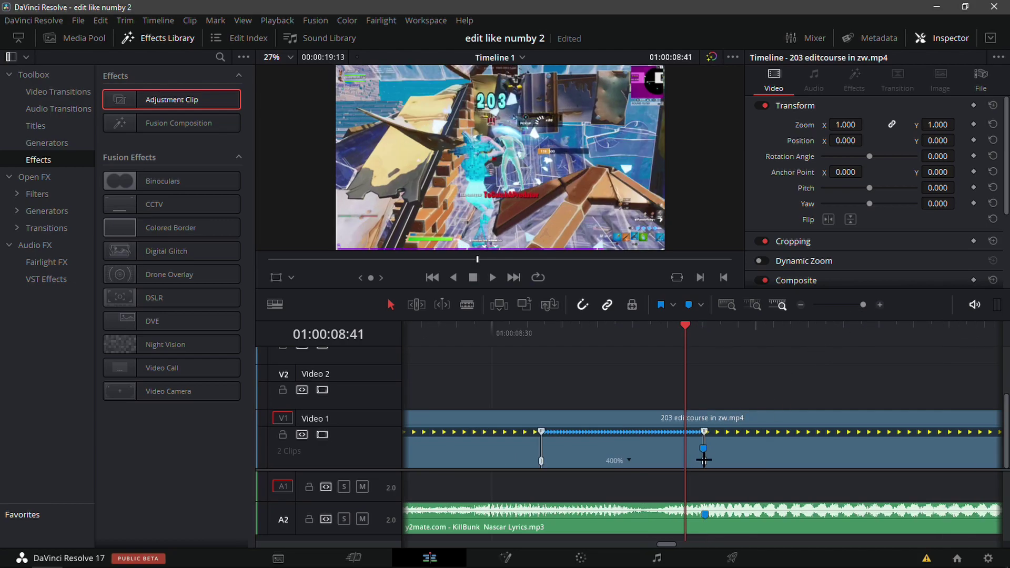
{"action": "mouse_move", "coordinate": [704, 460]}
{"action": "left_mouse_down"}
{"action": "mouse_move", "coordinate": [676, 461]}
{"action": "mouse_move", "coordinate": [684, 462]}
{"action": "left_mouse_up"}
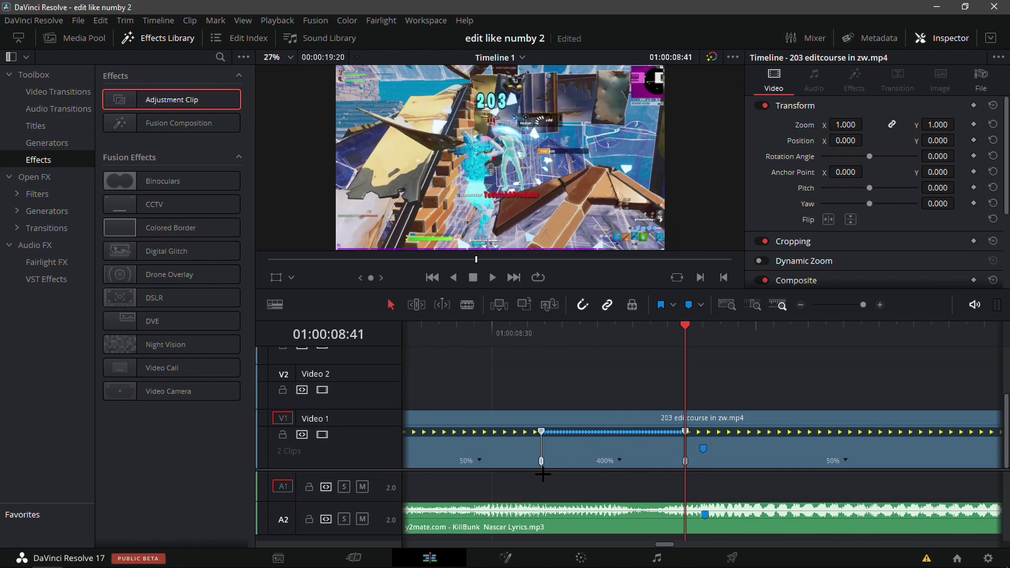
{"action": "key", "text": "Right"}
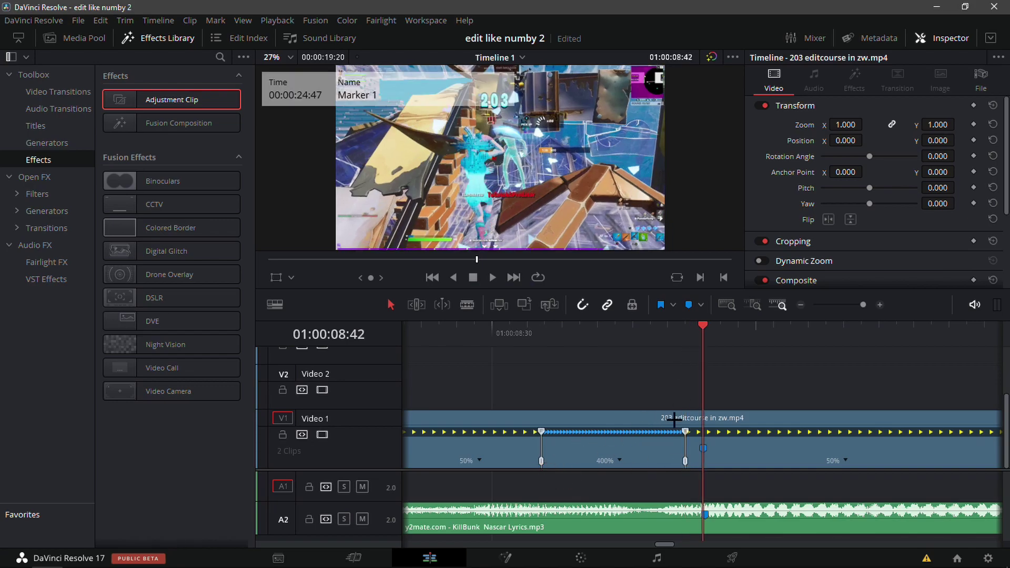
{"action": "left_click_drag", "start_coordinate": [541, 462], "coordinate": [561, 460]}
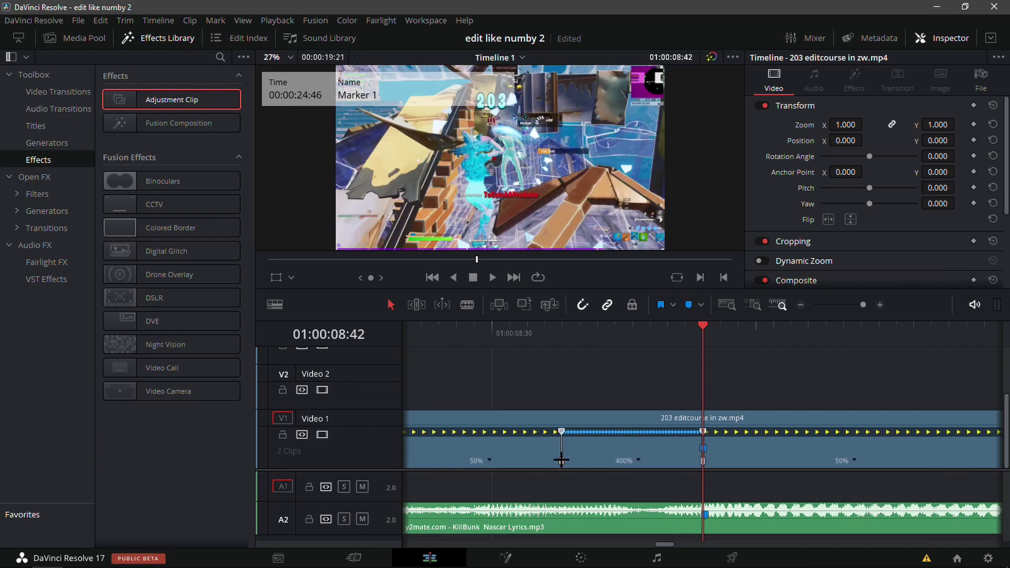
Replay the adjusted speed ramp from before the 50% section to check its sync with the music
{"action": "left_click_drag", "start_coordinate": [562, 342], "coordinate": [483, 345]}
{"action": "key", "text": "space"}
{"action": "key", "text": "space"}
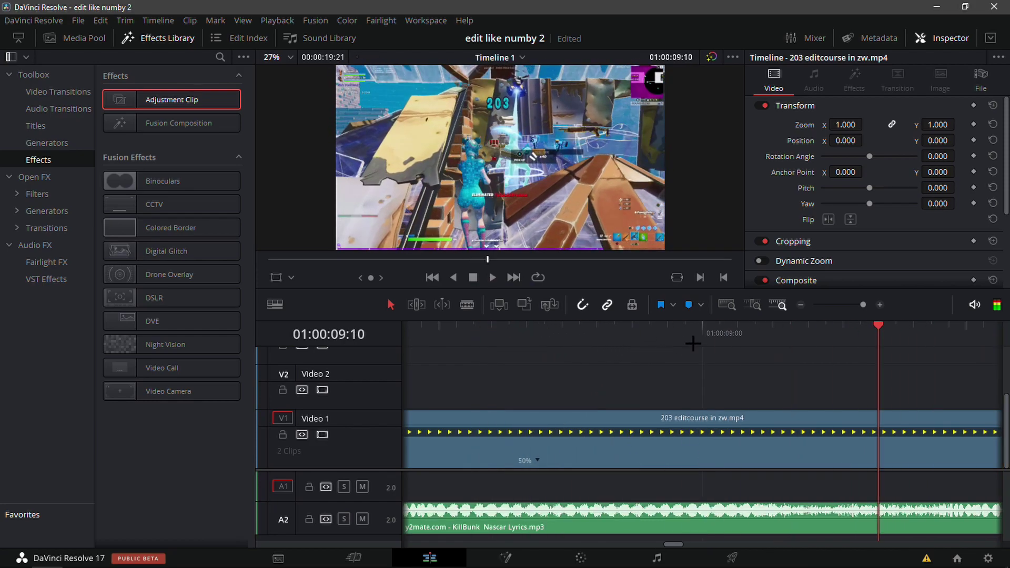
{"action": "left_click", "coordinate": [801, 306]}
{"action": "left_click", "coordinate": [800, 307]}
{"action": "left_click", "coordinate": [797, 307]}
{"action": "left_click_drag", "start_coordinate": [689, 336], "coordinate": [530, 352]}
{"action": "key", "text": "space"}
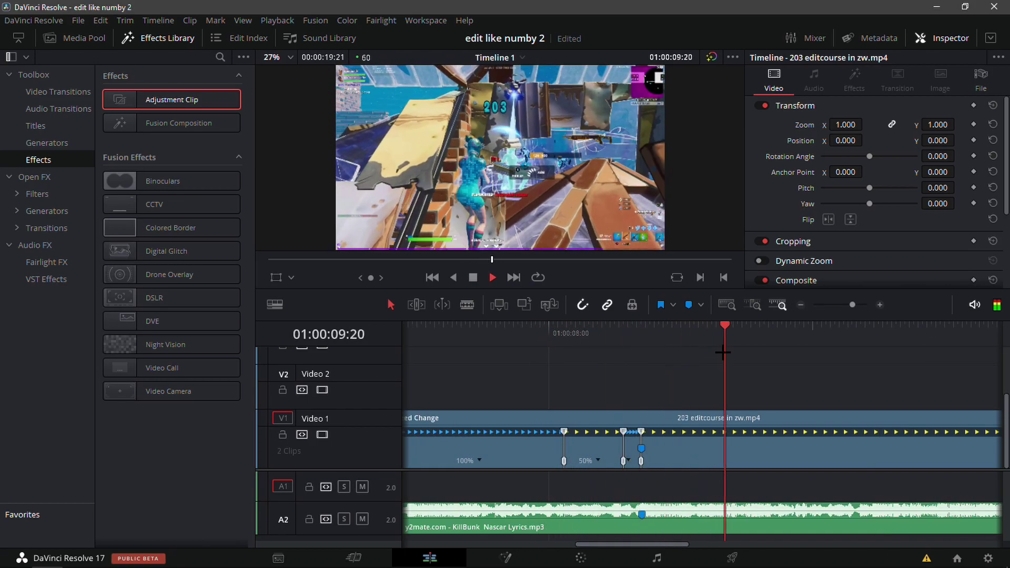
{"action": "key", "text": "k"}
Cut the 203 editcourse clip at 01:00:09:32 and delete the part after the cut
{"action": "left_click_drag", "start_coordinate": [739, 344], "coordinate": [646, 377]}
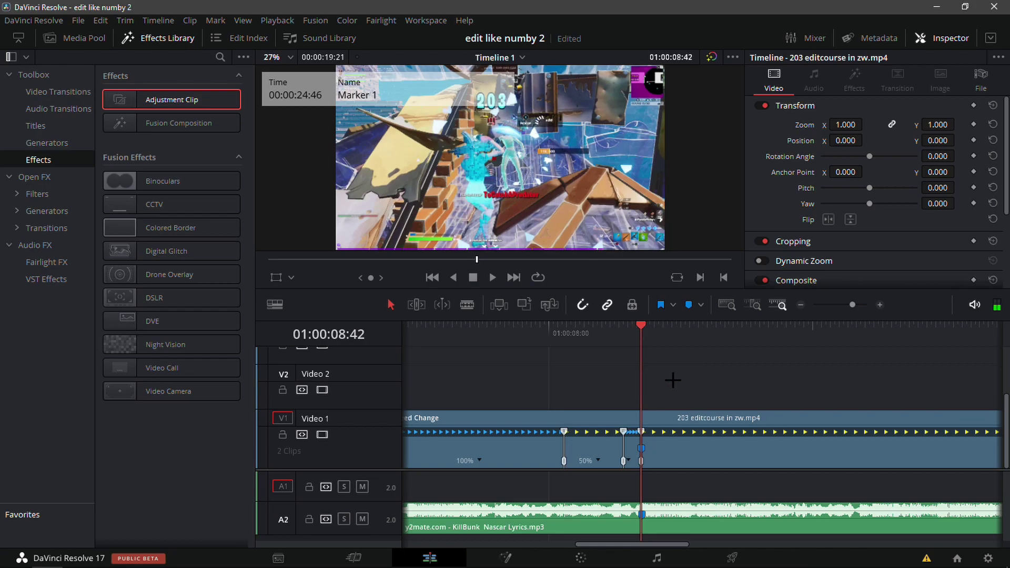
{"action": "left_click", "coordinate": [705, 463]}
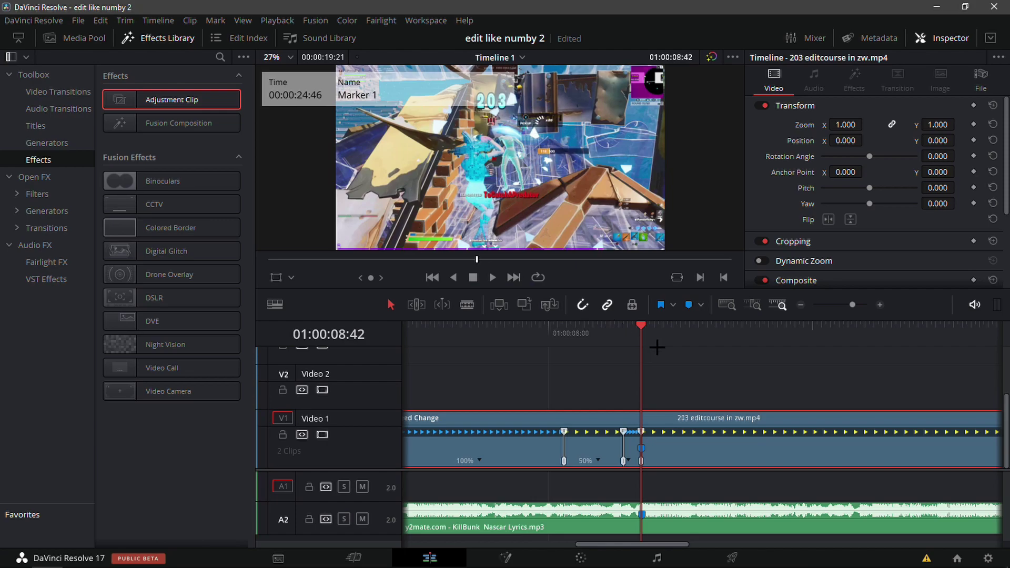
{"action": "key", "text": "shift+Right"}
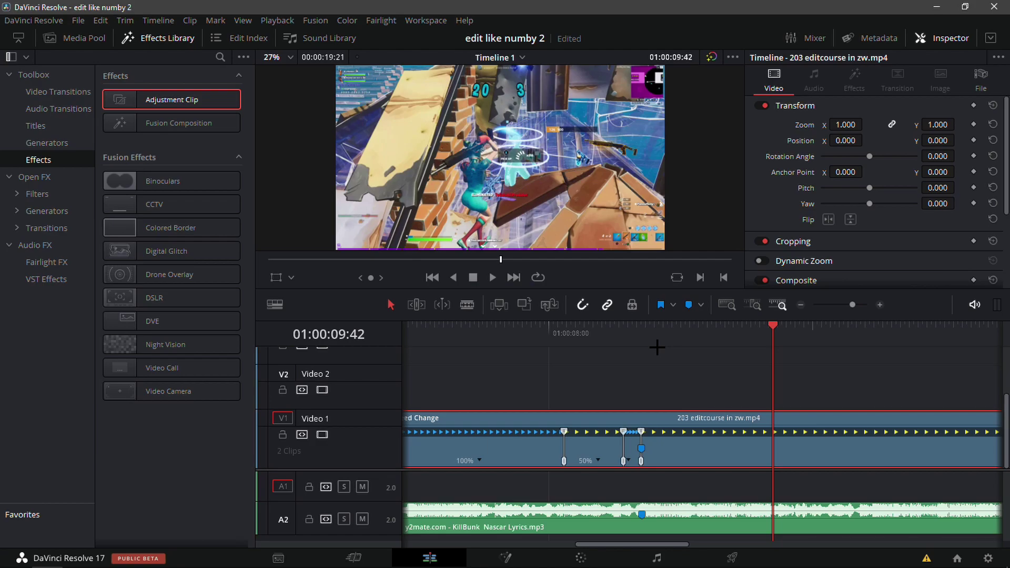
{"action": "key", "text": "Left"}
{"action": "key", "text": "Left"}
{"action": "key", "text": "Left"}
{"action": "key", "text": "Left"}
{"action": "key", "text": "Left"}
{"action": "key", "text": "Left"}
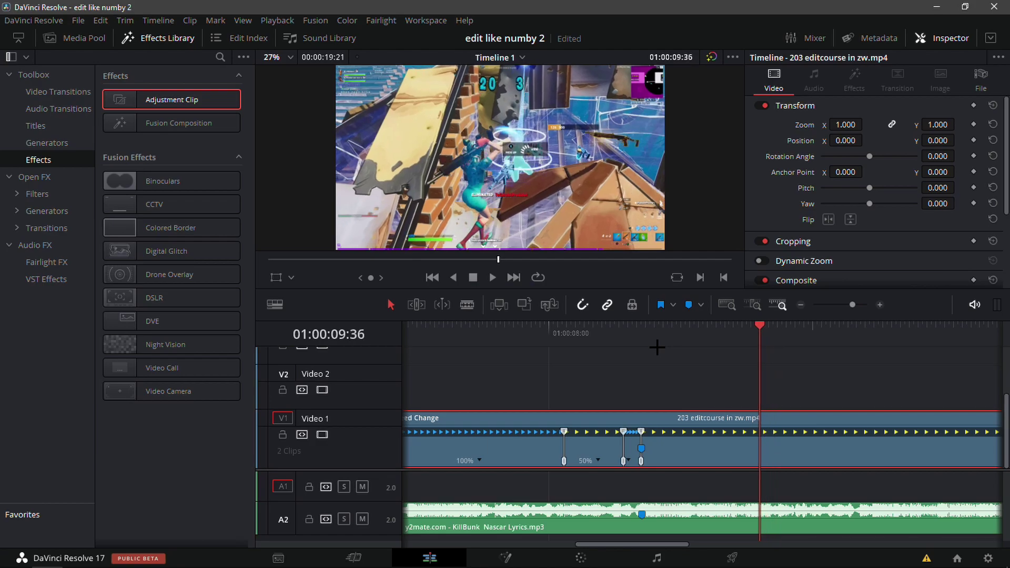
{"action": "key", "text": "Left"}
{"action": "key", "text": "Left"}
{"action": "key", "text": "Left"}
{"action": "key", "text": "Left"}
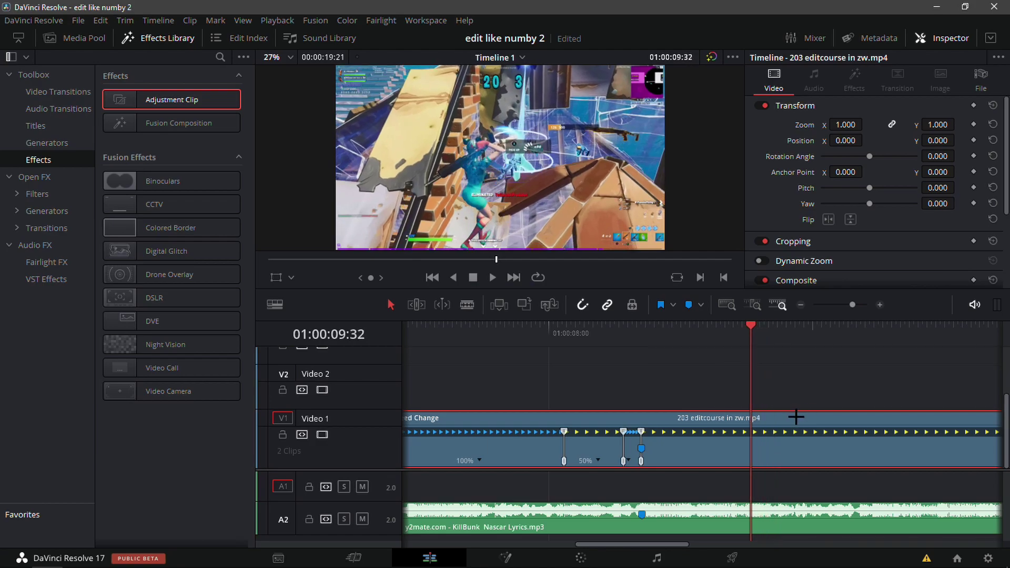
{"action": "key", "text": "ctrl+b"}
{"action": "left_click", "coordinate": [818, 440]}
{"action": "key", "text": "BackSpace"}
Play the trimmed clip's speed ramp with the music to check its timing around the marker
{"action": "left_click_drag", "start_coordinate": [710, 335], "coordinate": [498, 377]}
{"action": "key", "text": "space"}
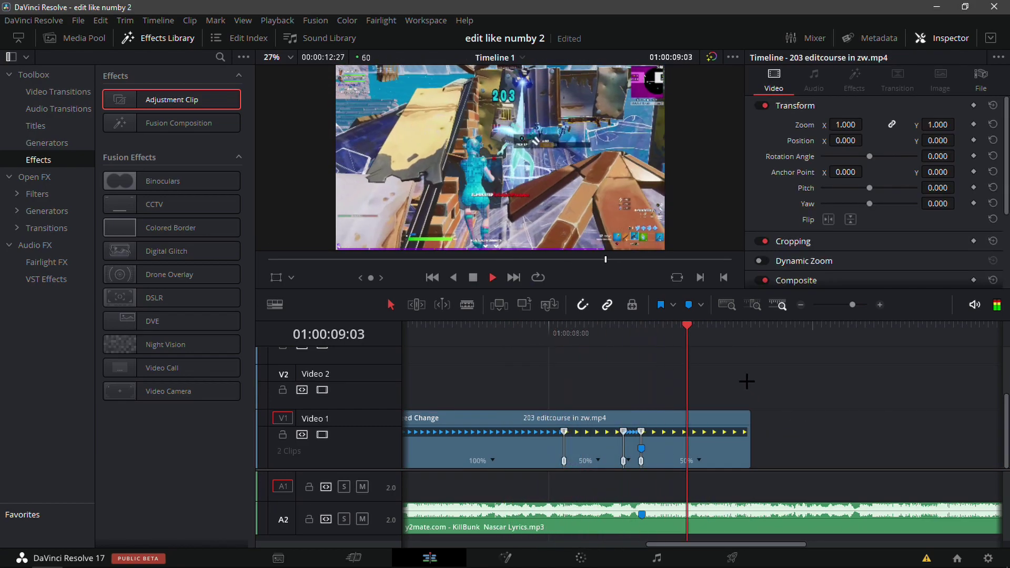
{"action": "key", "text": "space"}
{"action": "left_click_drag", "start_coordinate": [680, 334], "coordinate": [542, 370]}
{"action": "key", "text": "space"}
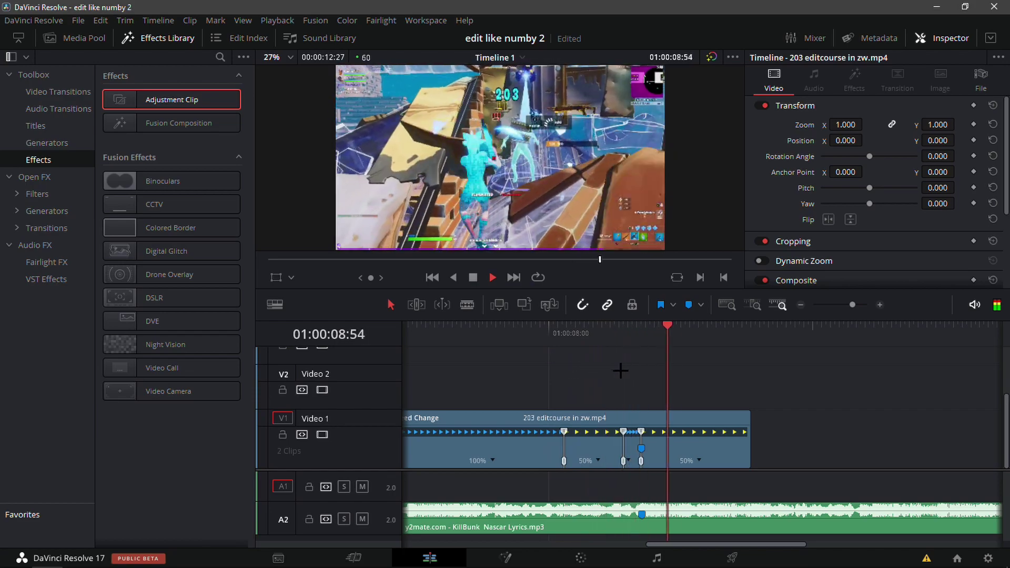
{"action": "key", "text": "space"}
Place an adjustment clip on Video 2, starting at the marker at 01:00:08:42
{"action": "mouse_move", "coordinate": [698, 351]}
{"action": "left_mouse_down"}
{"action": "mouse_move", "coordinate": [672, 363]}
{"action": "mouse_move", "coordinate": [594, 358]}
{"action": "mouse_move", "coordinate": [571, 394]}
{"action": "mouse_move", "coordinate": [642, 395]}
{"action": "left_mouse_up"}
{"action": "left_click", "coordinate": [800, 304]}
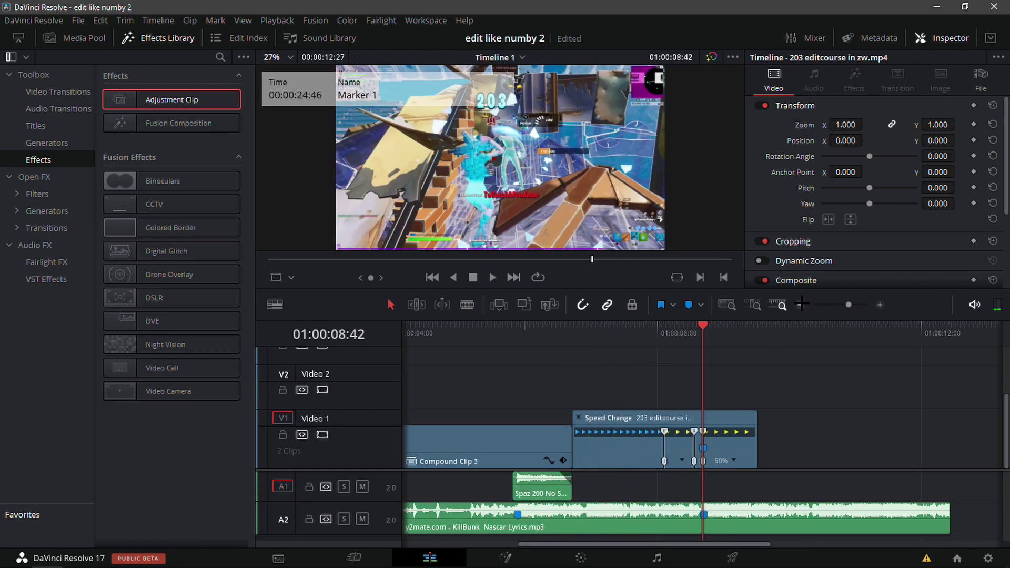
{"action": "left_click", "coordinate": [716, 446]}
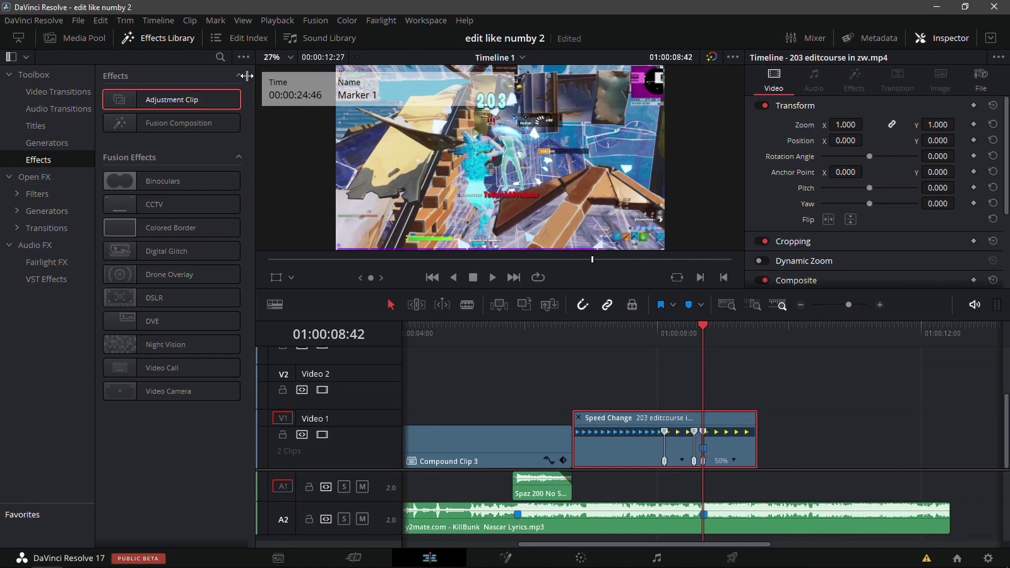
{"action": "left_click_drag", "start_coordinate": [142, 99], "coordinate": [702, 390]}
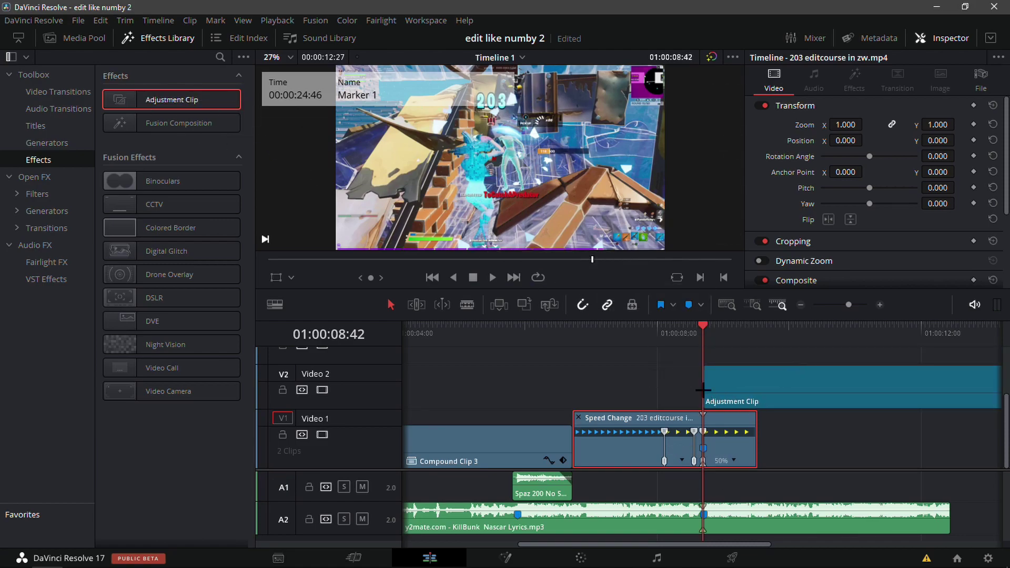
Trim the adjustment clip to end with the gameplay clip at 01:00:09:32, deleting the excess
{"action": "left_click_drag", "start_coordinate": [716, 335], "coordinate": [749, 353]}
{"action": "left_click", "coordinate": [836, 410]}
{"action": "left_click", "coordinate": [833, 404]}
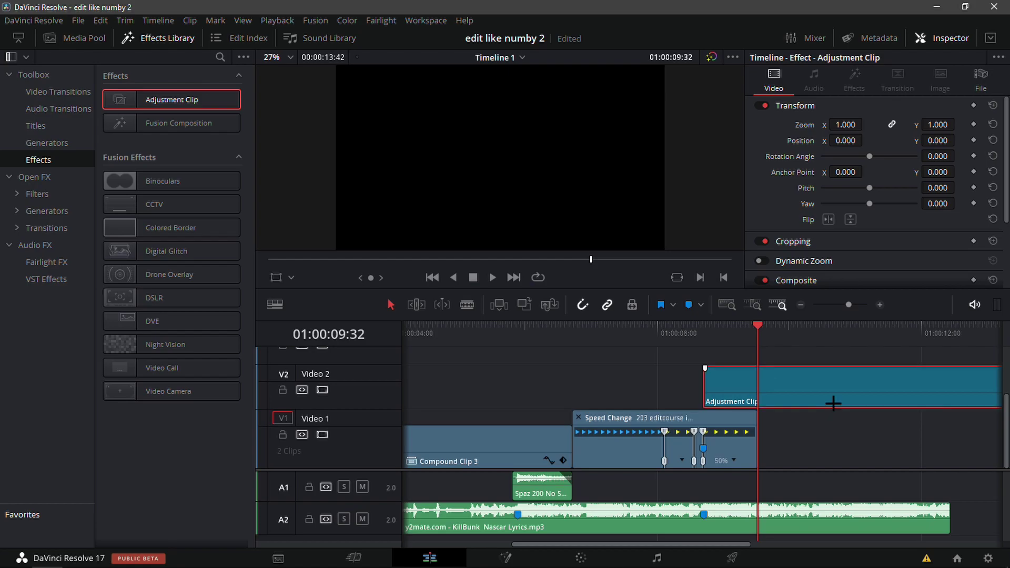
{"action": "key", "text": "ctrl+b"}
{"action": "key", "text": "Delete"}
Load NumbyBestImpact.setting from the How to Edit like Numby folder into the adjustment clip's Fusion composition
{"action": "key", "text": "Up"}
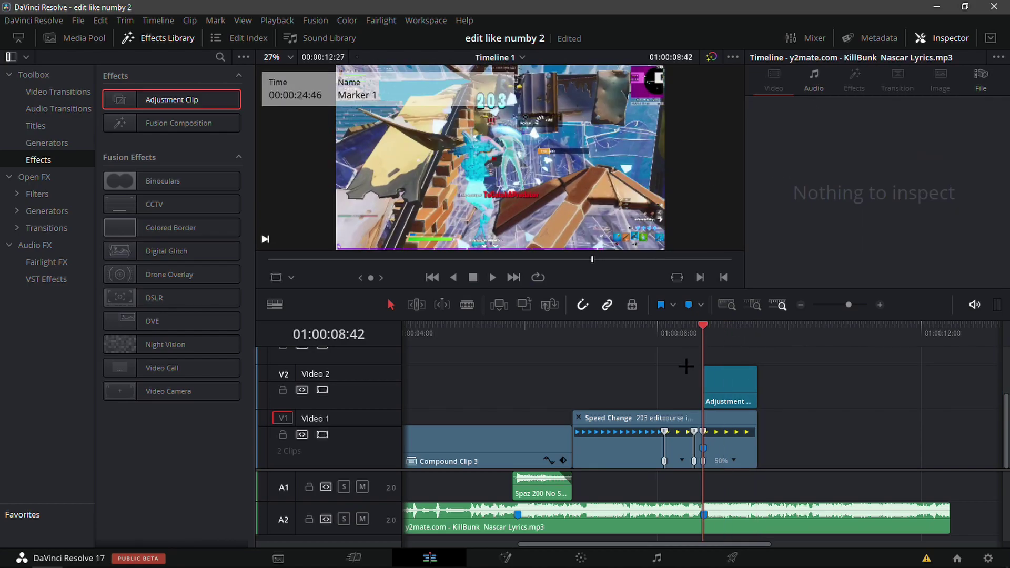
{"action": "left_click", "coordinate": [730, 386]}
{"action": "left_click", "coordinate": [232, 555]}
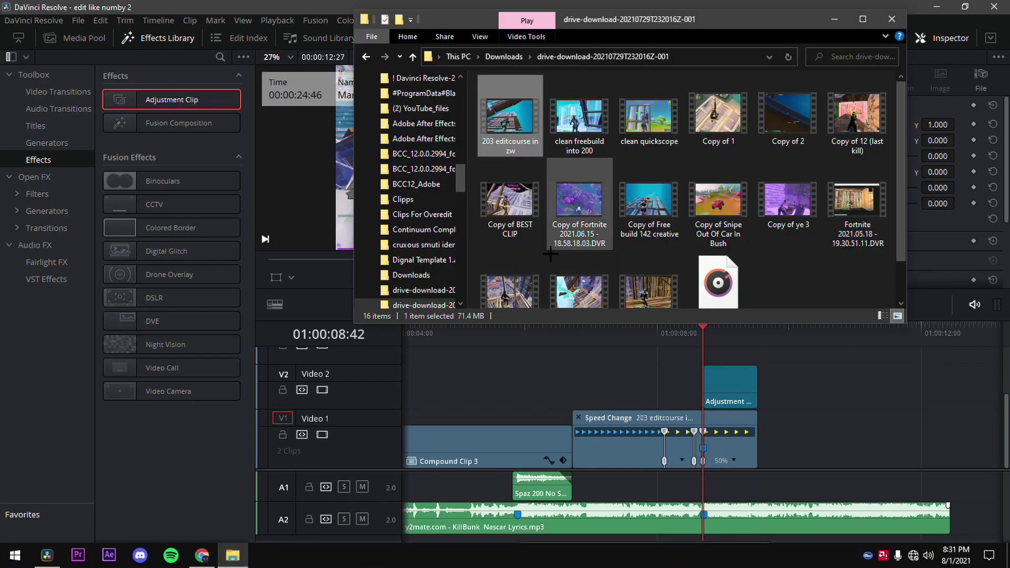
{"action": "left_click_drag", "start_coordinate": [459, 176], "coordinate": [459, 141]}
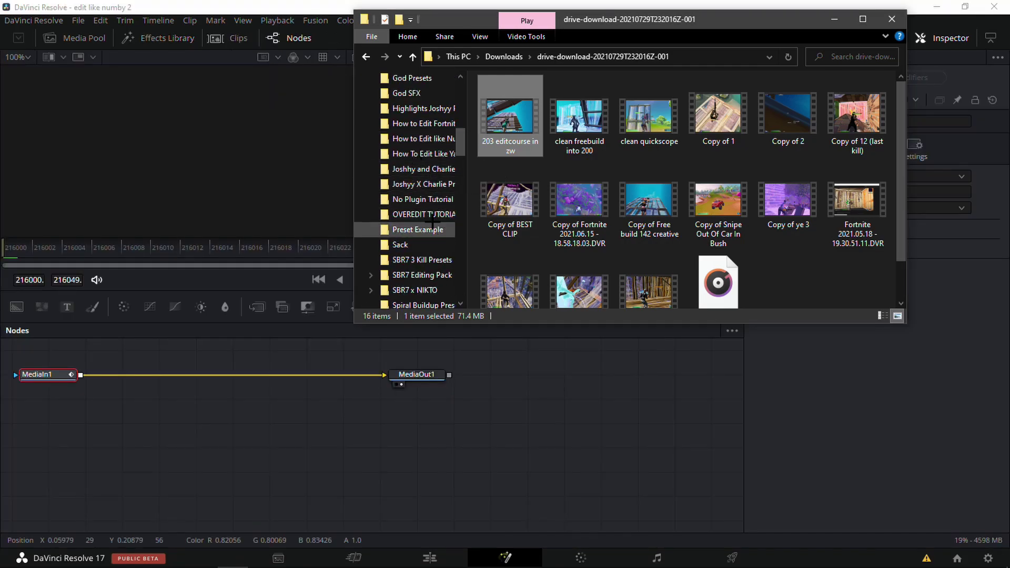
{"action": "left_click", "coordinate": [421, 139]}
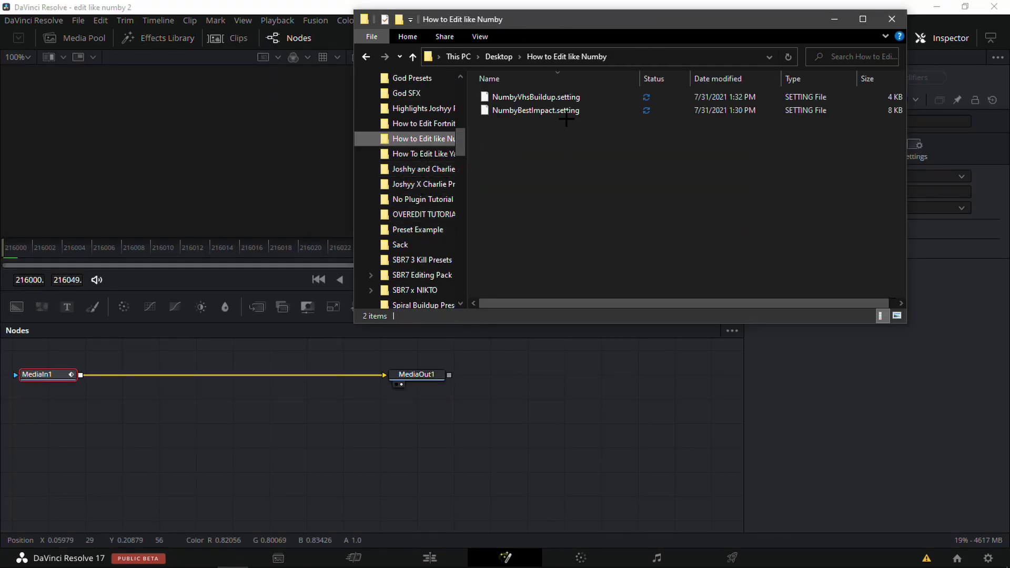
{"action": "left_click_drag", "start_coordinate": [565, 111], "coordinate": [252, 429]}
Connect MediaIn1 through the S_Shake1_1 and S_Shake1 nodes to MediaOut1
{"action": "left_click", "coordinate": [354, 436]}
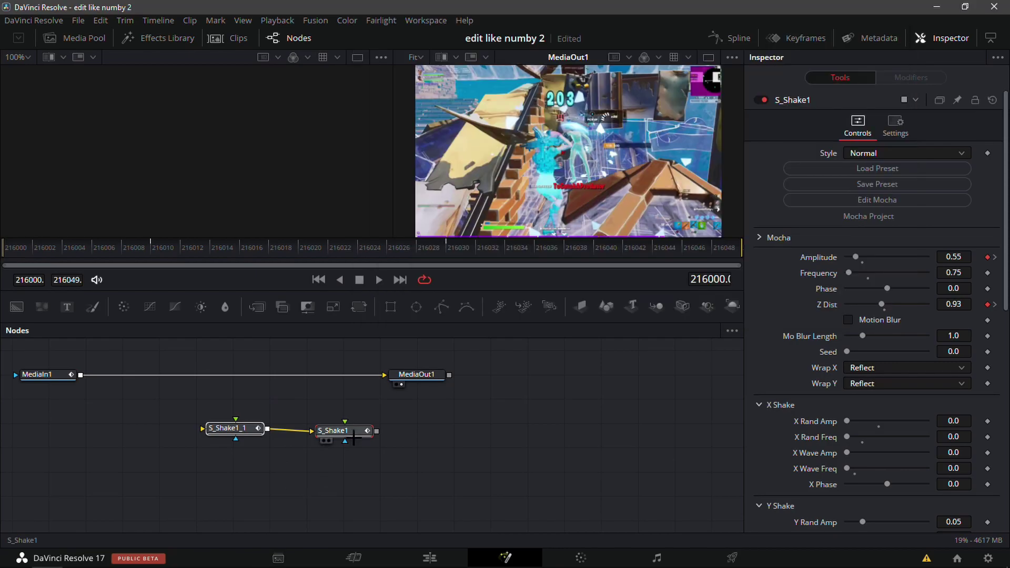
{"action": "left_click_drag", "start_coordinate": [342, 432], "coordinate": [317, 428]}
{"action": "left_click_drag", "start_coordinate": [352, 375], "coordinate": [208, 425]}
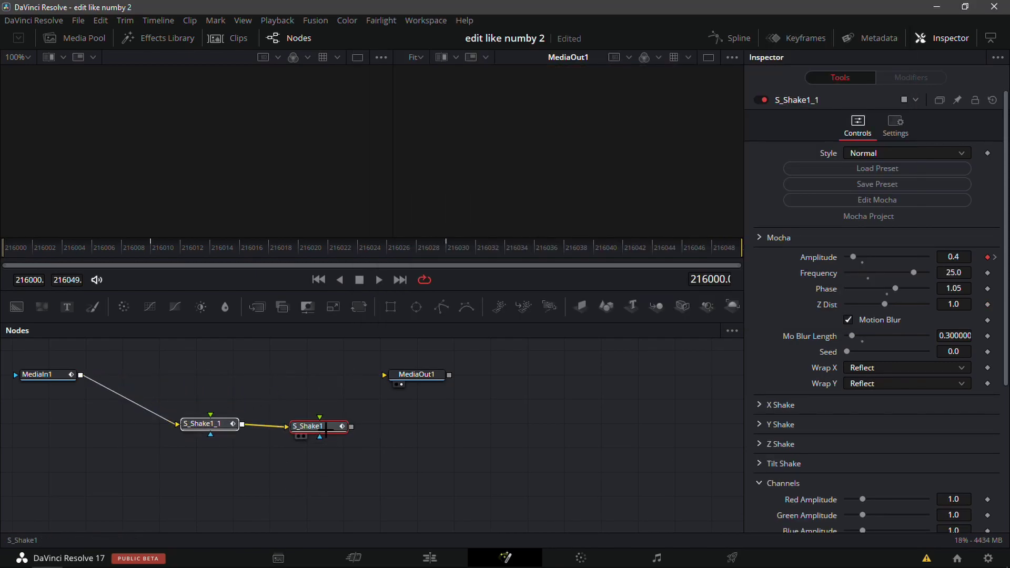
{"action": "left_click_drag", "start_coordinate": [351, 425], "coordinate": [384, 375]}
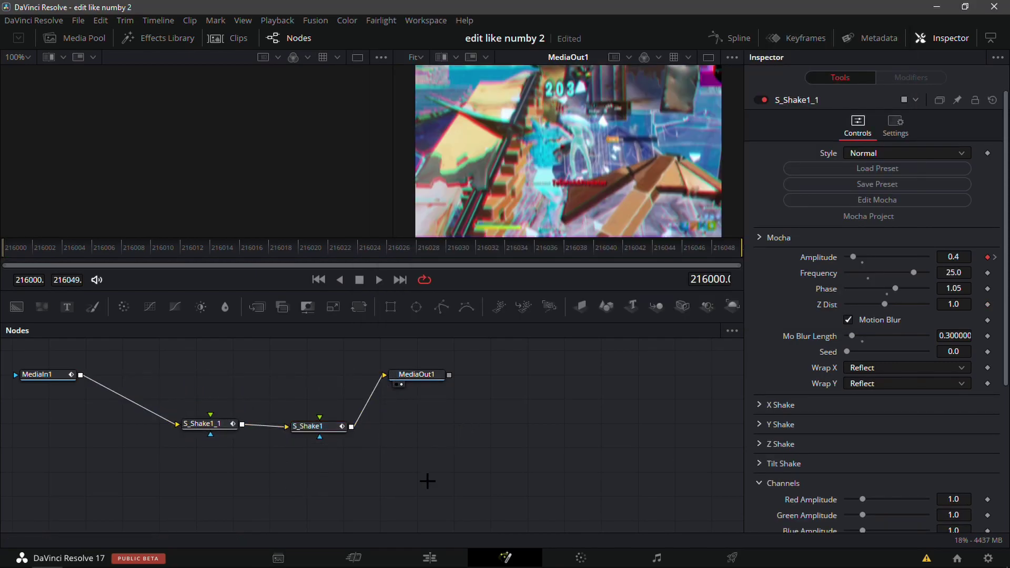
Return to the edit timeline and play the section leading into the impact effect
{"action": "left_click", "coordinate": [430, 558]}
{"action": "left_click_drag", "start_coordinate": [699, 335], "coordinate": [641, 345]}
{"action": "key", "text": "space"}
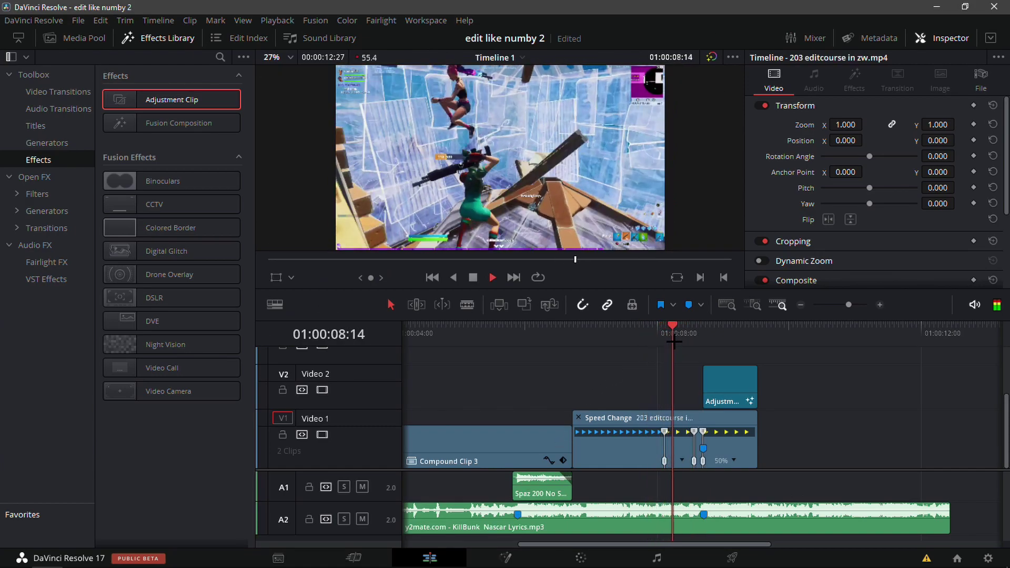
Copy the Spaz 200 sound effect on A1 to the second shot, around the marker at 01:00:08:42
{"action": "left_click", "coordinate": [705, 343]}
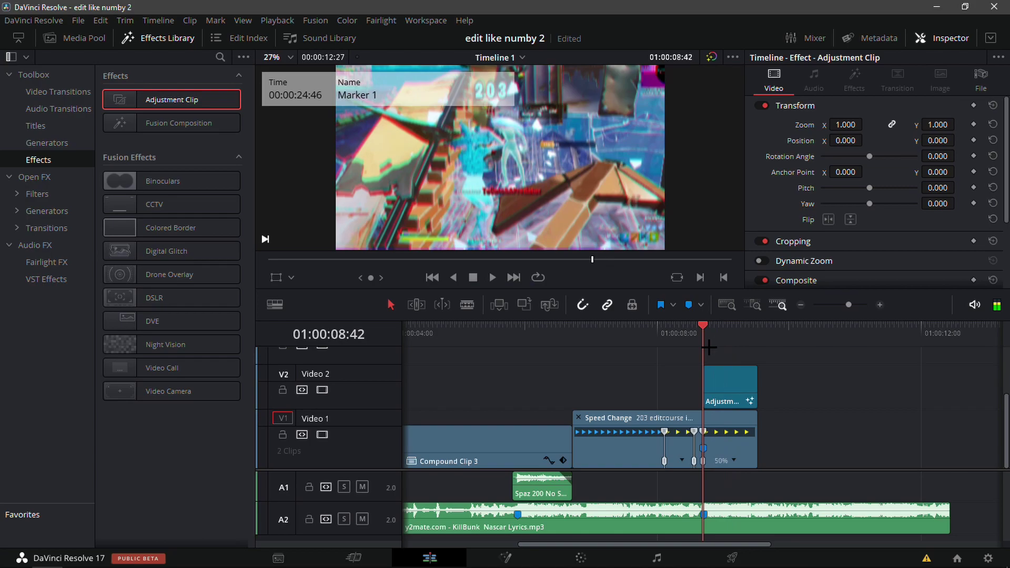
{"action": "left_click_drag", "start_coordinate": [534, 495], "coordinate": [731, 489]}
{"action": "left_click", "coordinate": [808, 458]}
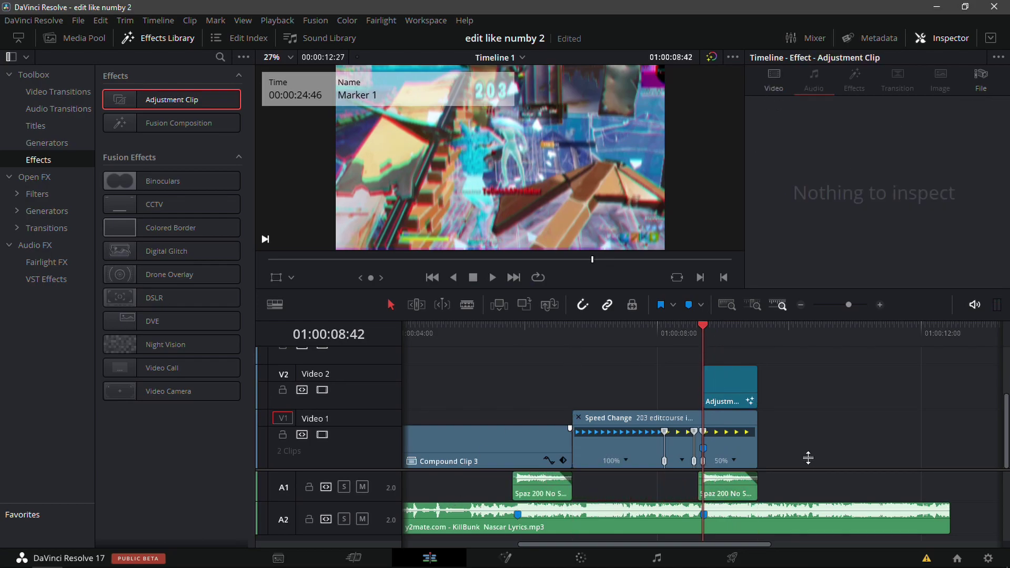
Preview the second shot with Video 2 disabled, and re-enable the track to compare the frame at the marker
{"action": "left_click", "coordinate": [321, 390]}
{"action": "left_click", "coordinate": [670, 329]}
{"action": "key", "text": "space"}
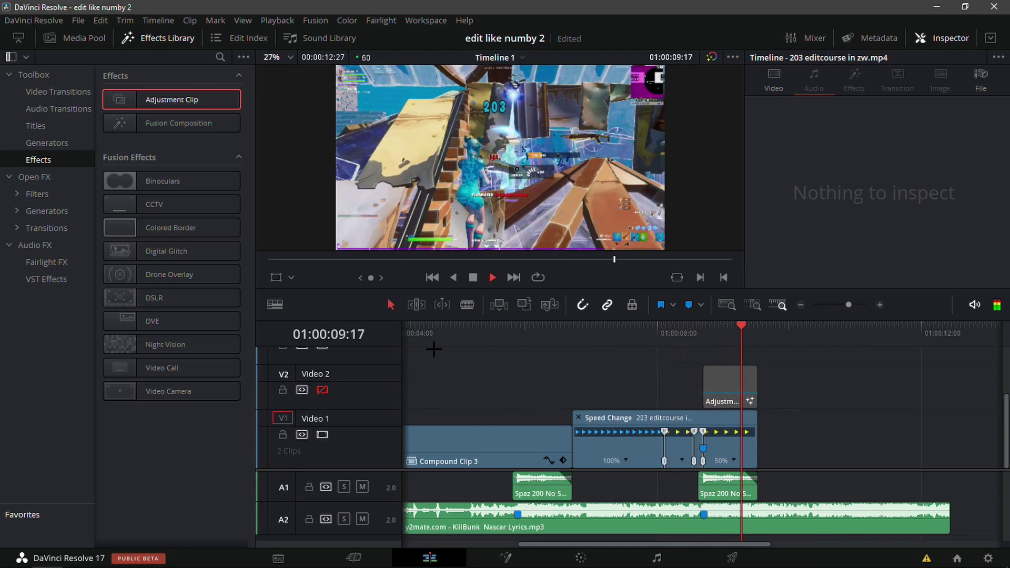
{"action": "key", "text": "space"}
{"action": "left_click", "coordinate": [322, 389]}
{"action": "left_click", "coordinate": [697, 335]}
{"action": "left_click_drag", "start_coordinate": [697, 338], "coordinate": [702, 337]}
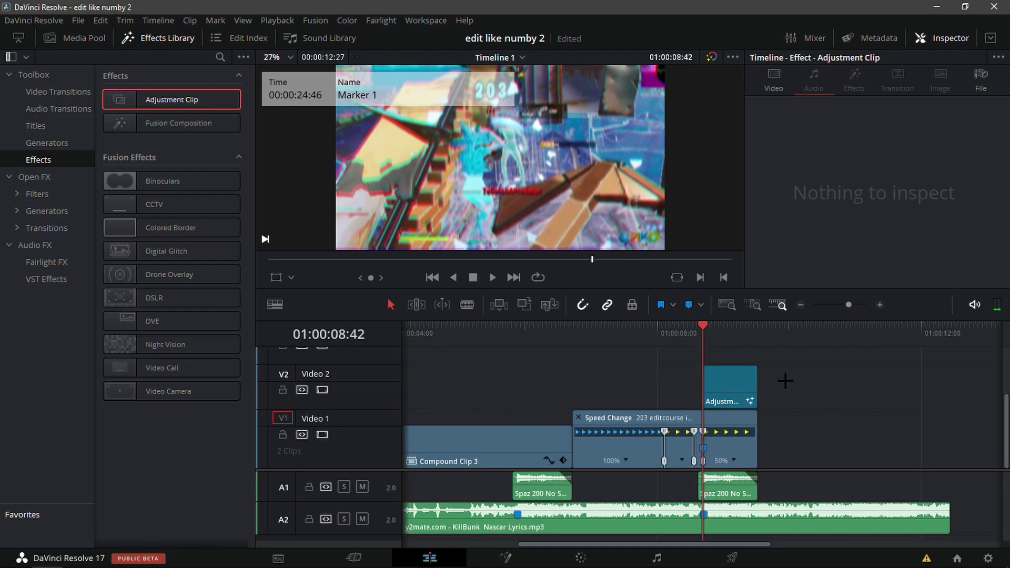
Combine the video clips, adjustment clip and both Spaz 200 sound effects into a new compound clip
{"action": "left_click_drag", "start_coordinate": [785, 381], "coordinate": [499, 469]}
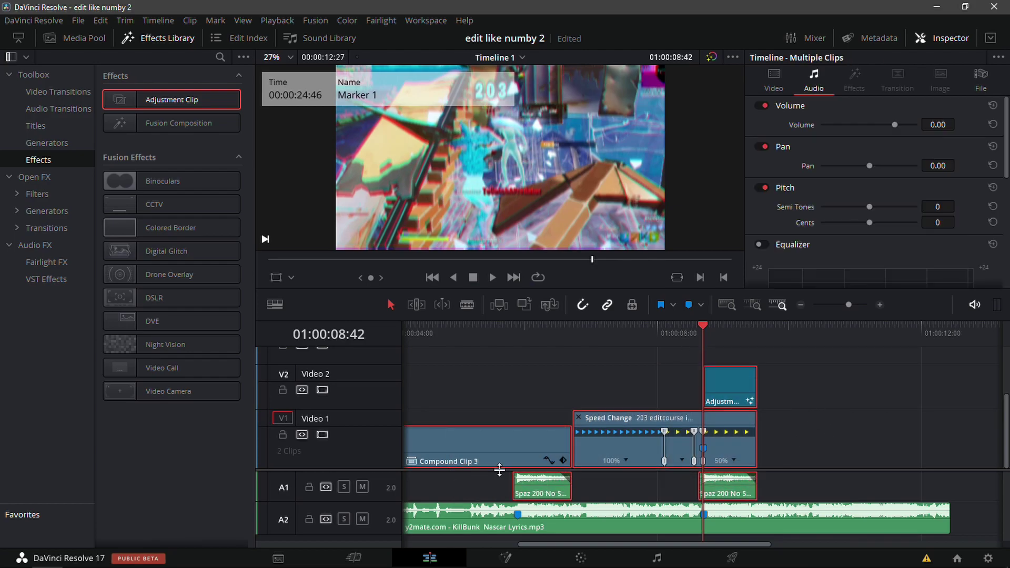
{"action": "right_click", "coordinate": [503, 459]}
{"action": "left_click", "coordinate": [575, 93]}
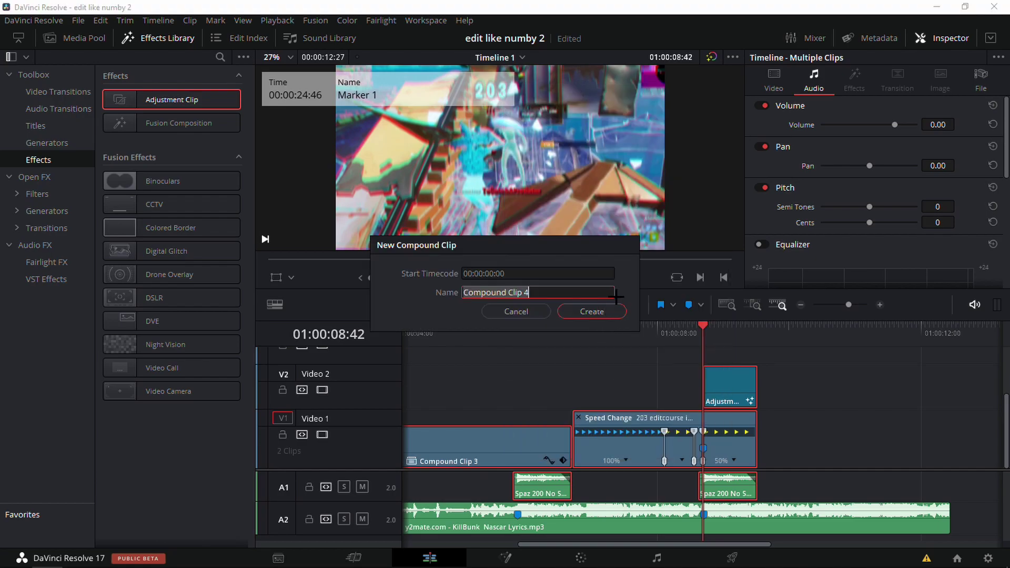
{"action": "left_click", "coordinate": [606, 316]}
Find the RG Magic Bullet Looks effect, apply it to the compound clip and open its look editor
{"action": "left_click_drag", "start_coordinate": [687, 334], "coordinate": [481, 389]}
{"action": "left_click", "coordinate": [32, 177]}
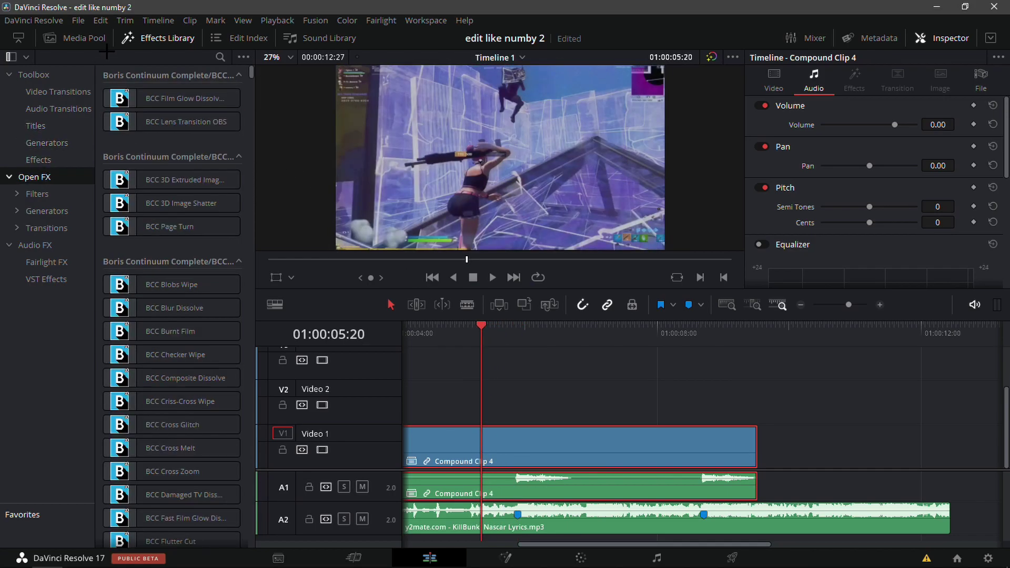
{"action": "left_click", "coordinate": [216, 56]}
{"action": "type", "text": "loo"}
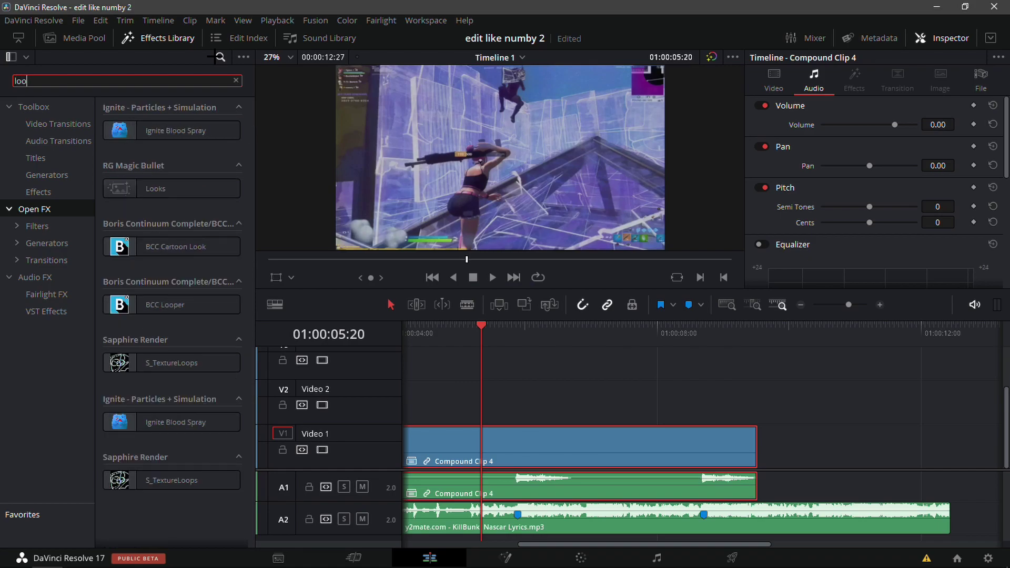
{"action": "left_click_drag", "start_coordinate": [157, 188], "coordinate": [560, 439]}
{"action": "left_click", "coordinate": [854, 80]}
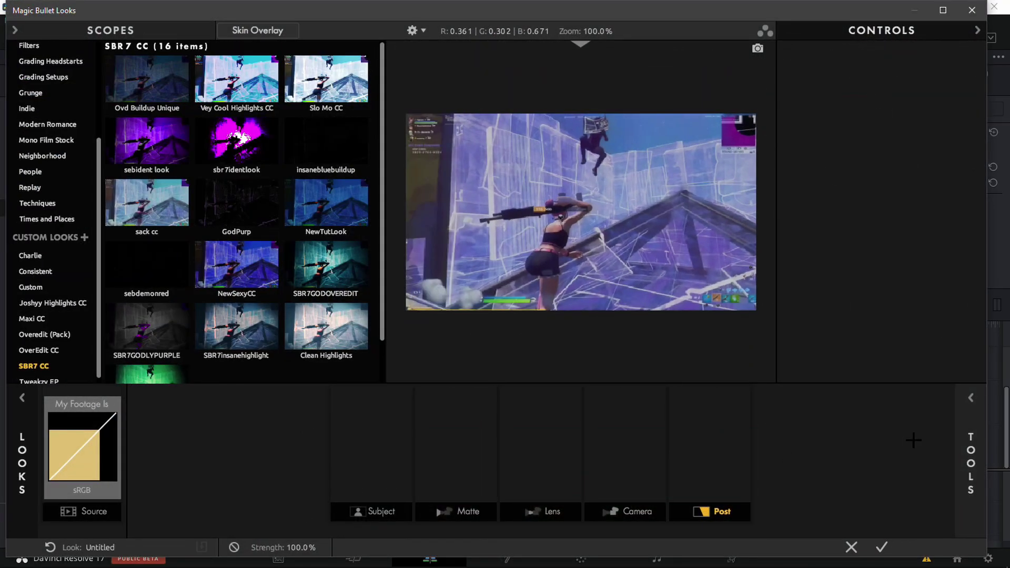
Add a Curves tool to the look, raise the RGB curve's midpoint slightly, and apply the look
{"action": "left_click", "coordinate": [961, 429]}
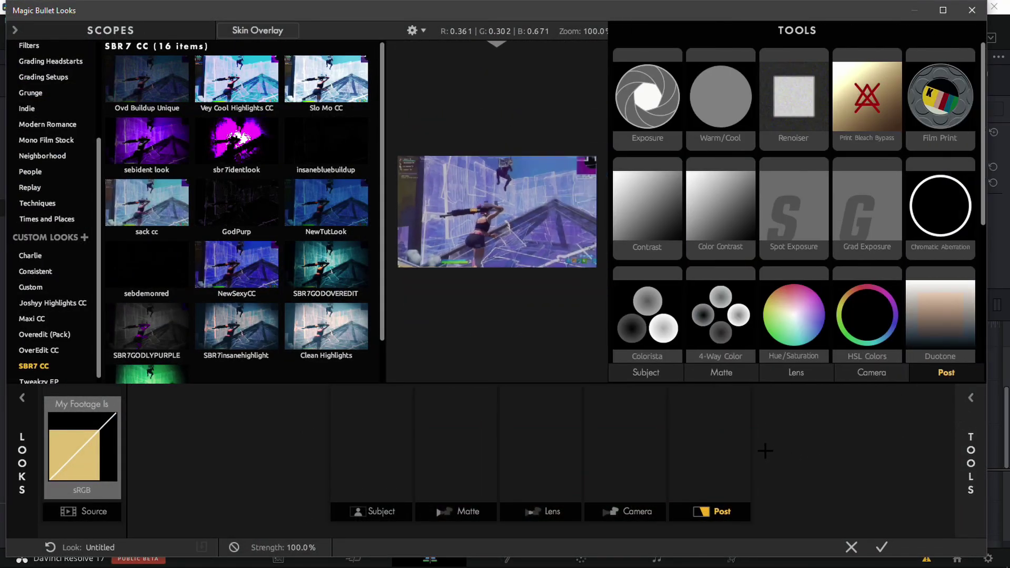
{"action": "scroll", "coordinate": [812, 293], "scroll_direction": "down", "scroll_amount": 3}
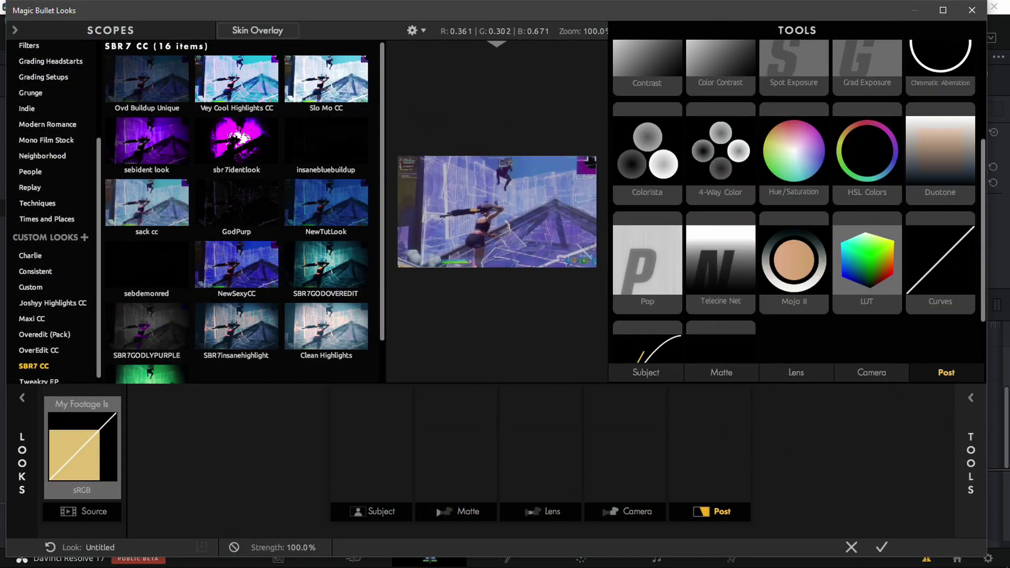
{"action": "left_click", "coordinate": [940, 268]}
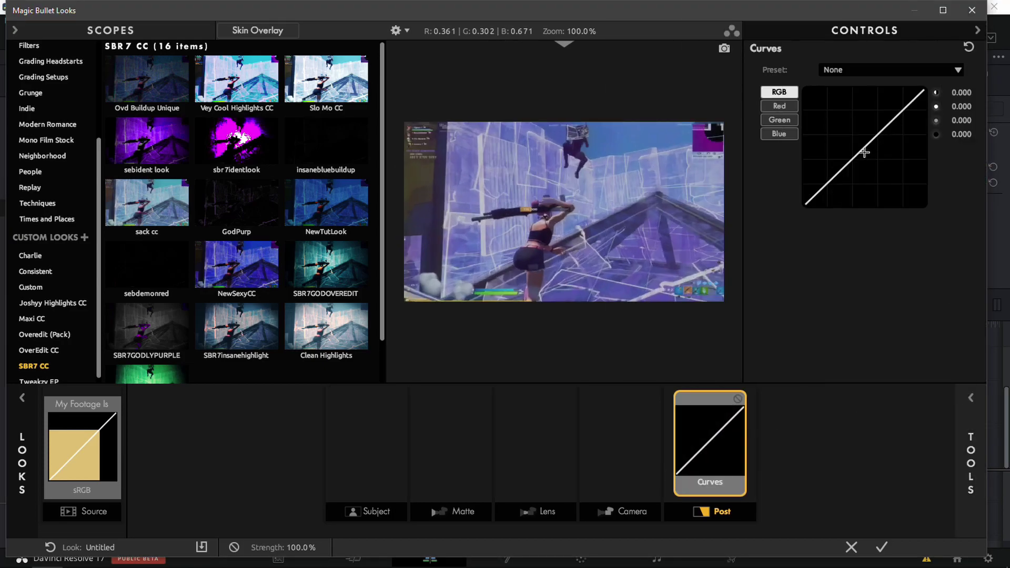
{"action": "left_click_drag", "start_coordinate": [864, 147], "coordinate": [865, 138]}
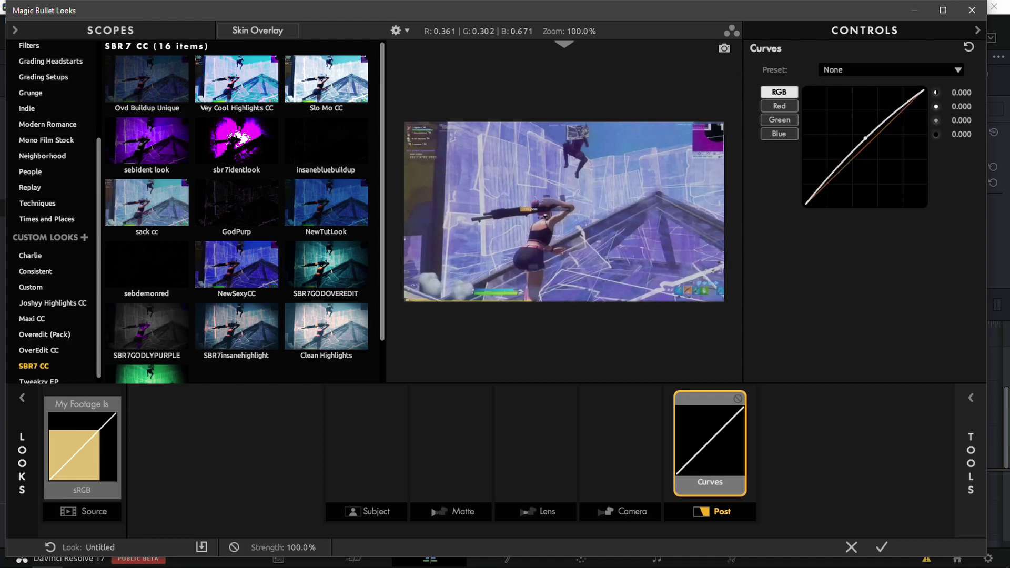
{"action": "left_click", "coordinate": [879, 548]}
Play the color-graded compound clip through the second shot, and start playback again from the timeline's beginning
{"action": "key", "text": "space"}
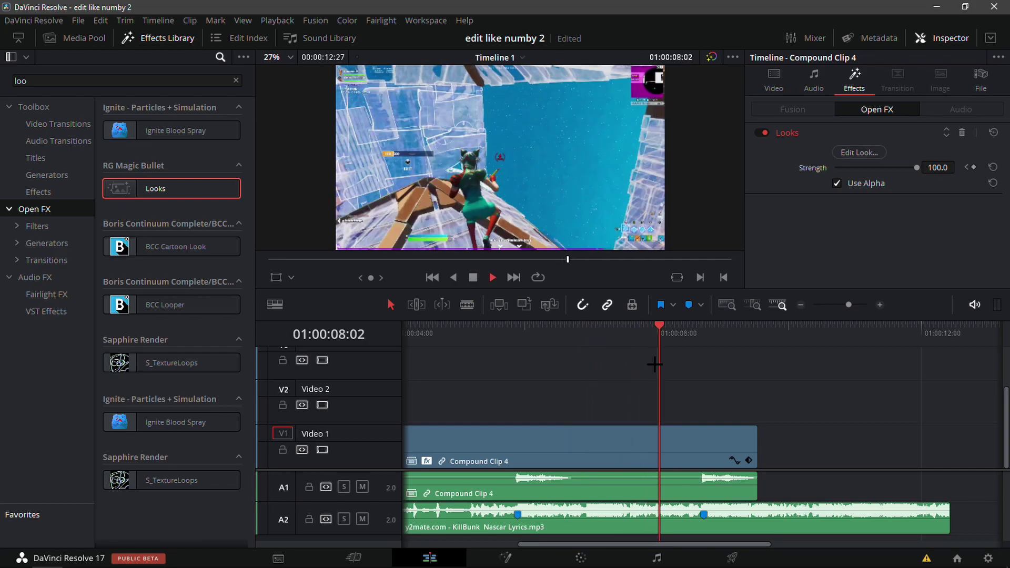
{"action": "key", "text": "space"}
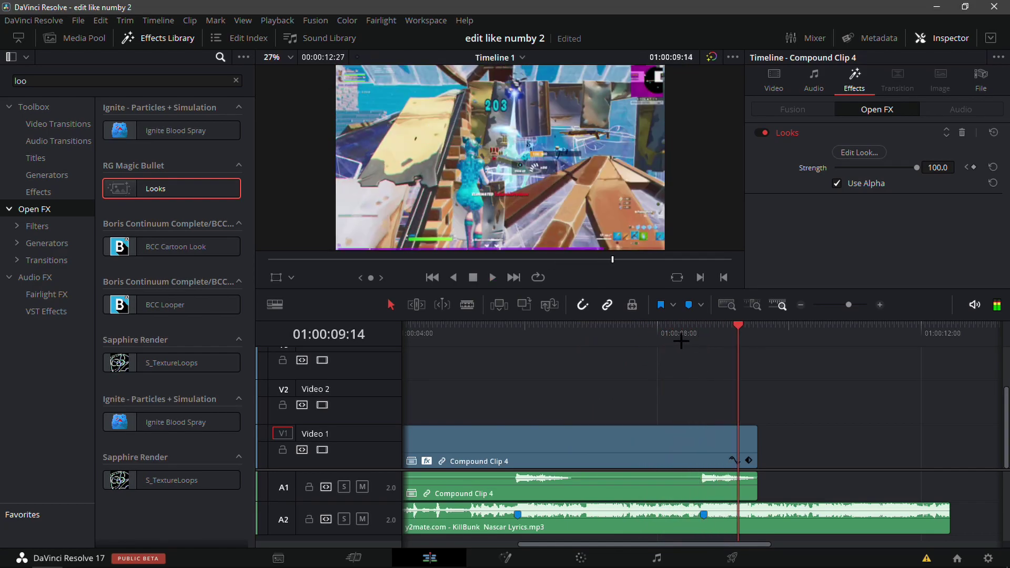
{"action": "left_click_drag", "start_coordinate": [680, 340], "coordinate": [368, 423]}
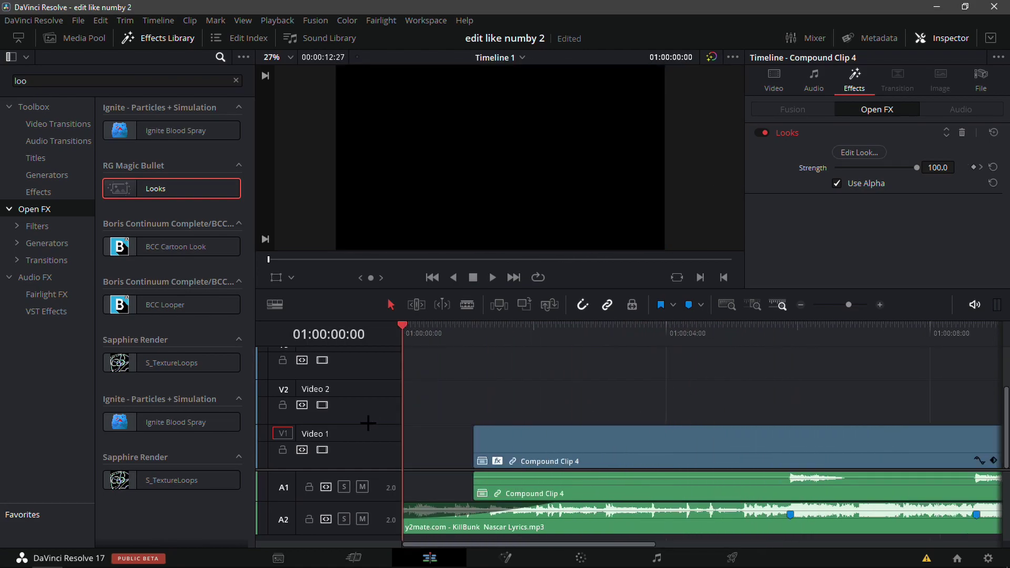
{"action": "left_click", "coordinate": [647, 365]}
{"action": "key", "text": "space"}
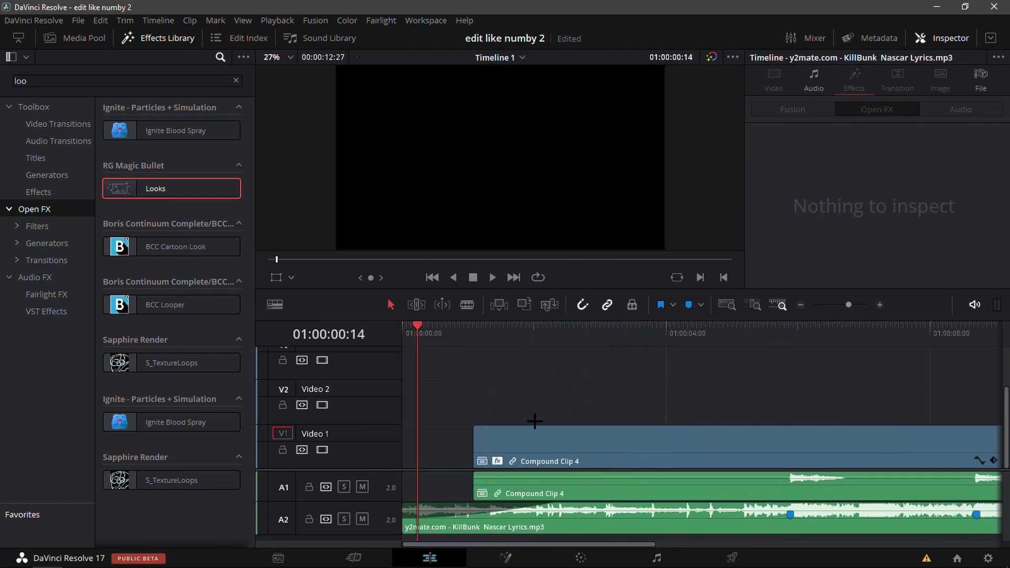